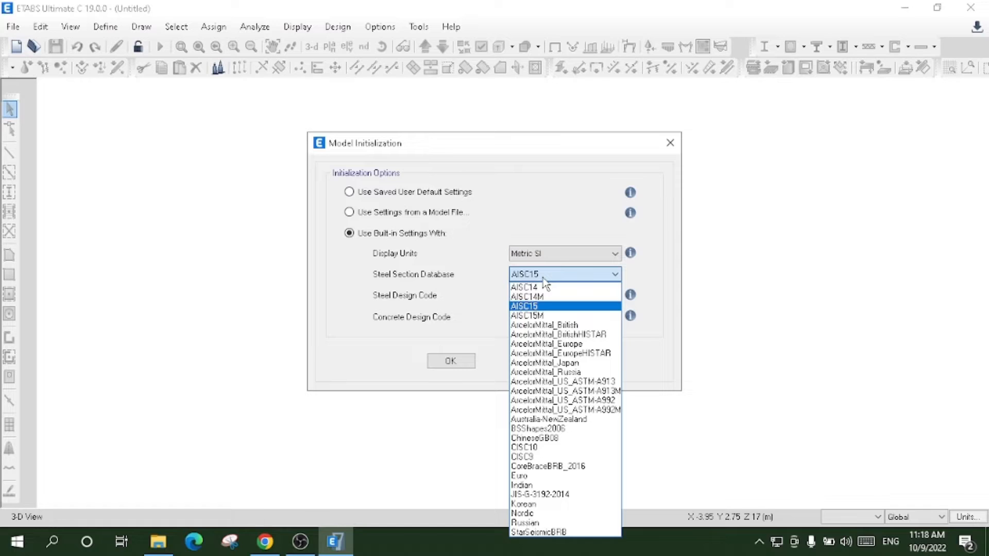
# Initialize the model with Metric SI units, AISC15 steel sections, AISC 360-16 steel design and ACI 318-19 concrete design
pyautogui.click(545, 307)
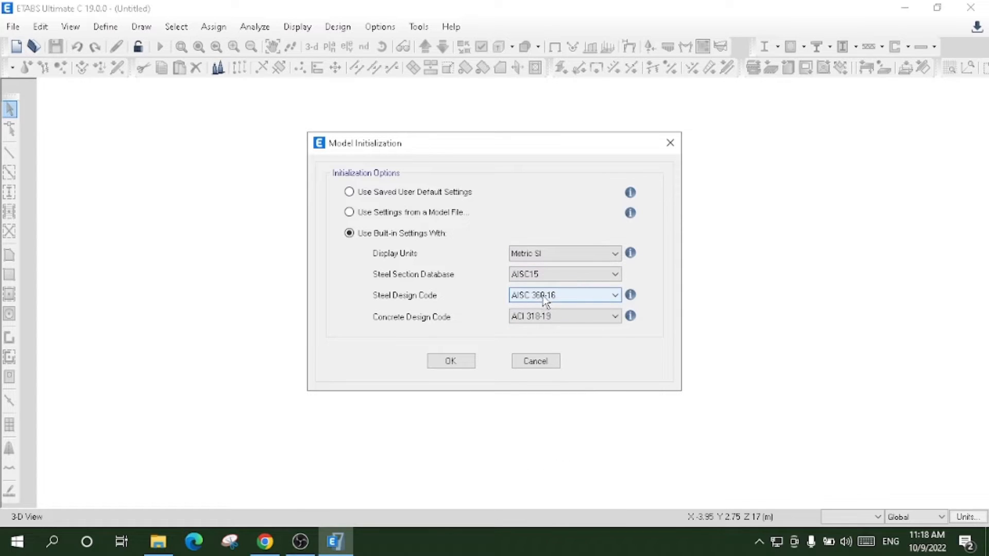
pyautogui.click(546, 301)
pyautogui.click(546, 308)
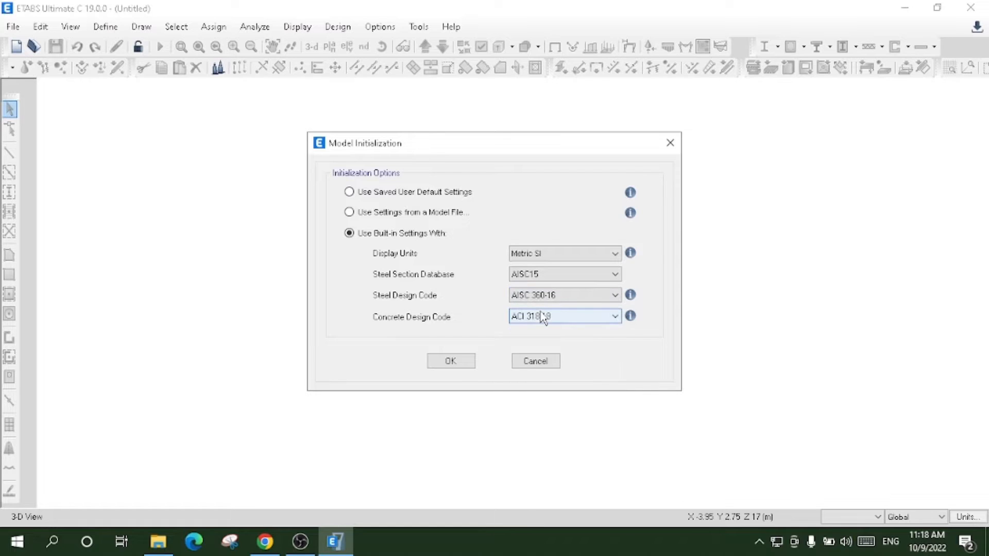
pyautogui.click(543, 316)
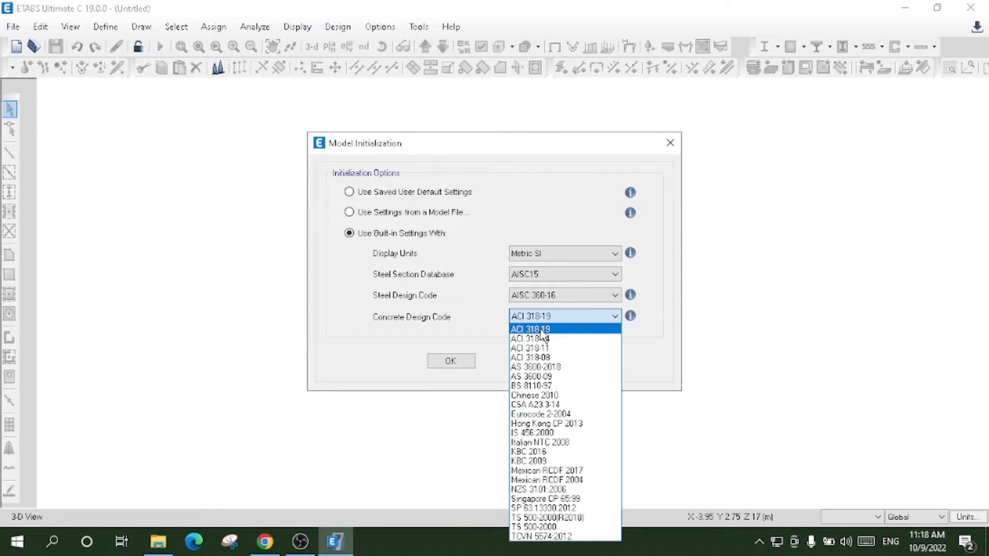
pyautogui.click(541, 330)
pyautogui.click(451, 361)
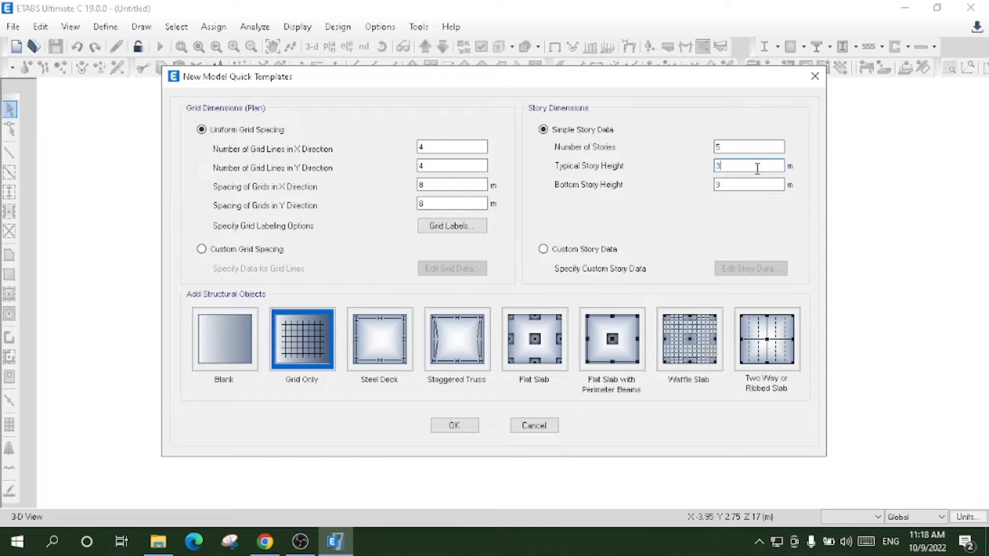
# Create a grid-only model with a 4 by 4 grid at 8 m spacing and five stories, each 3 m high
pyautogui.click(741, 184)
pyautogui.click(445, 164)
pyautogui.hotkey('shift', 'Tab')
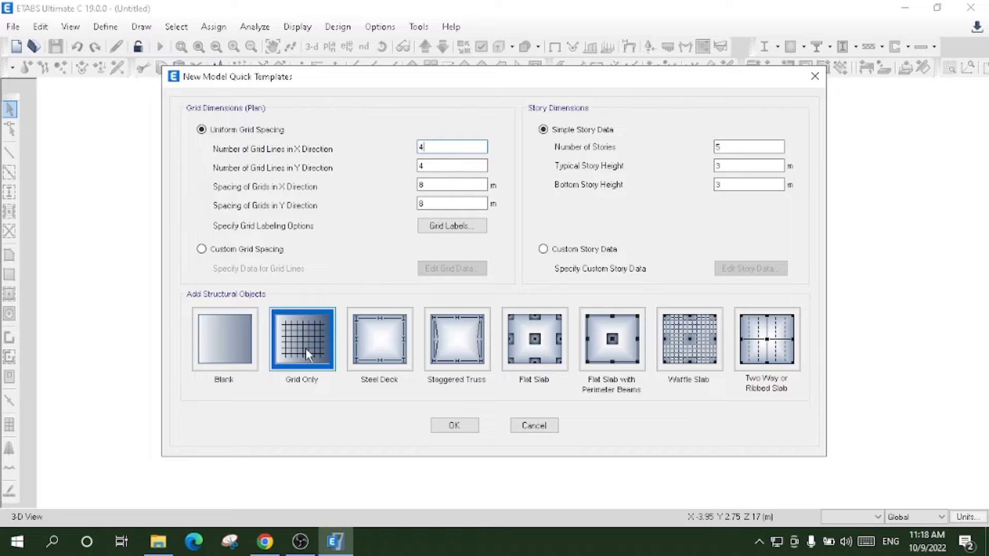
pyautogui.click(449, 426)
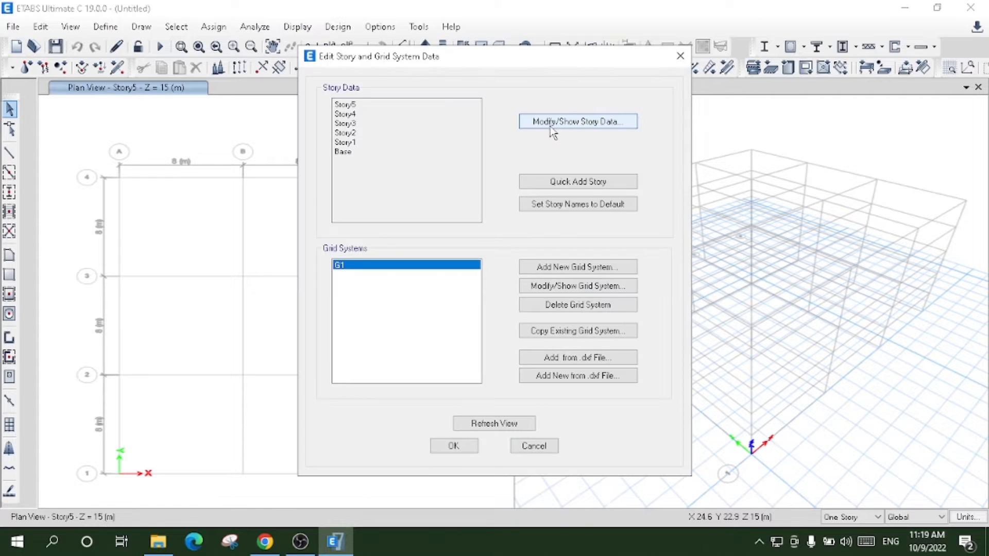
# Set the height of Story5 to 5 m in the story data and accept the change
pyautogui.click(553, 129)
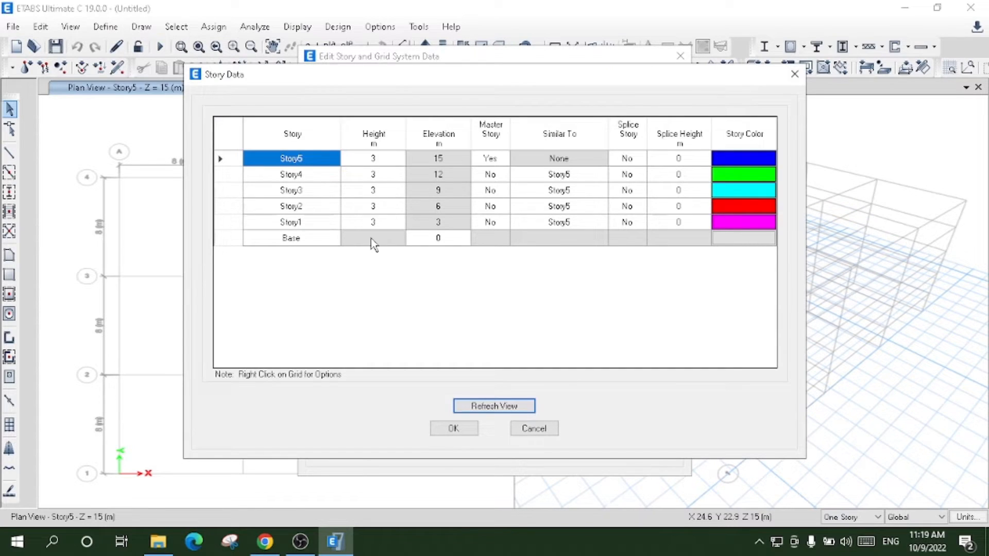
pyautogui.click(375, 225)
pyautogui.click(373, 206)
pyautogui.click(372, 190)
pyautogui.click(372, 174)
pyautogui.click(374, 157)
pyautogui.write('5')
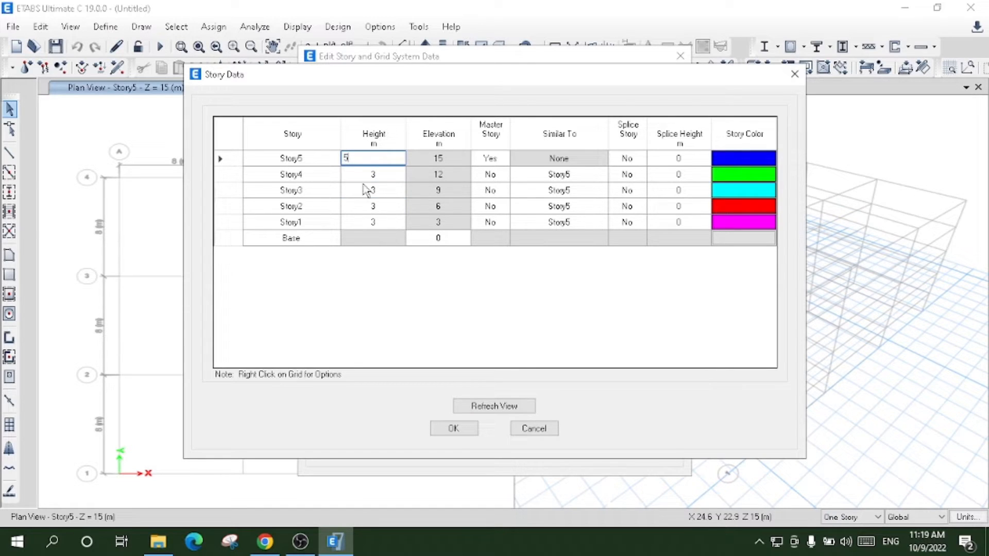
pyautogui.click(378, 178)
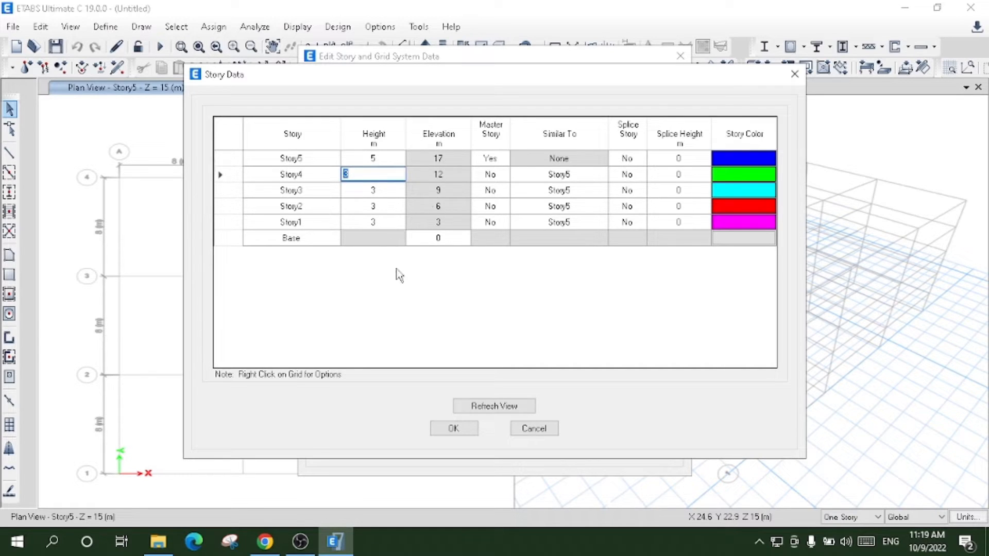
pyautogui.click(455, 158)
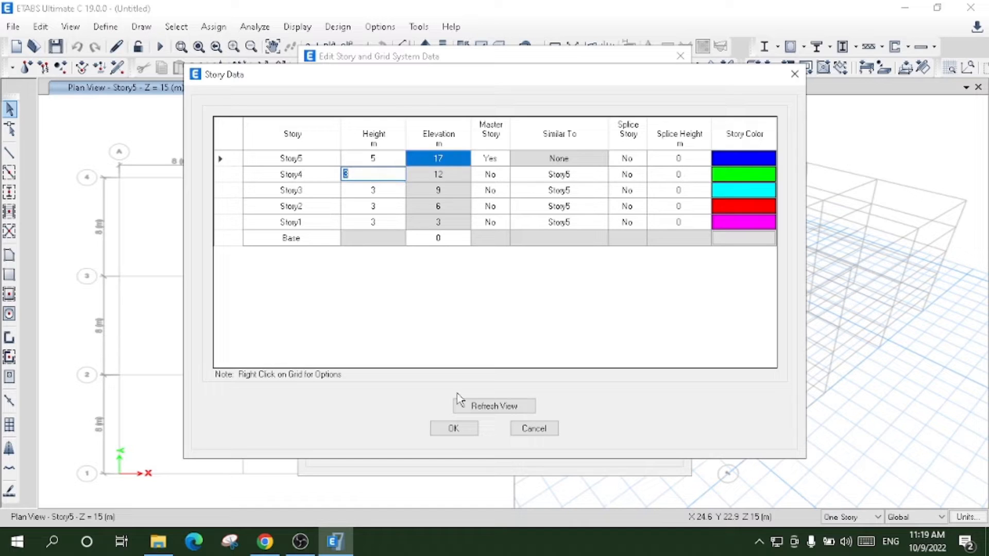
pyautogui.click(454, 429)
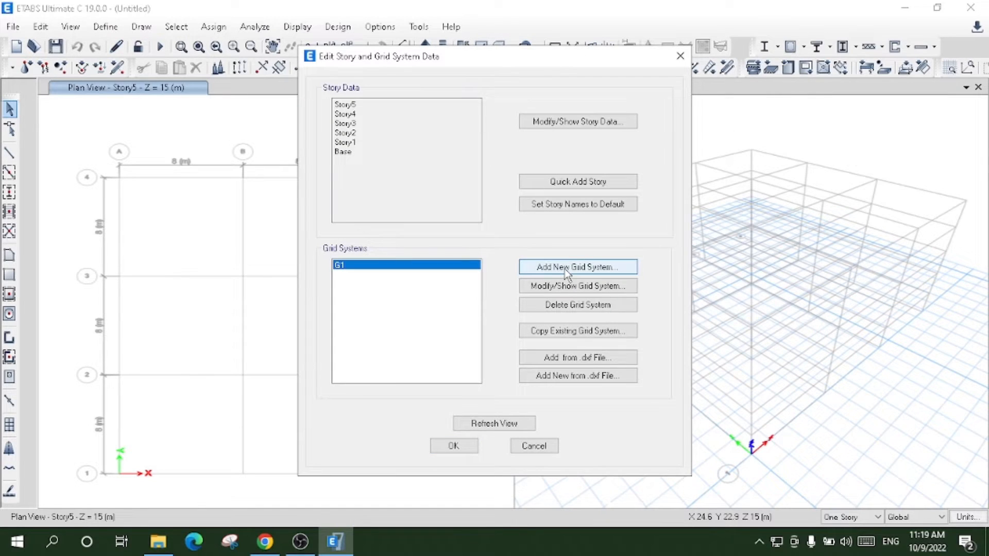
# Set up a new cylindrical grid system G2 with 6 grid lines in both the R and T directions and 3 m R spacing
pyautogui.click(565, 267)
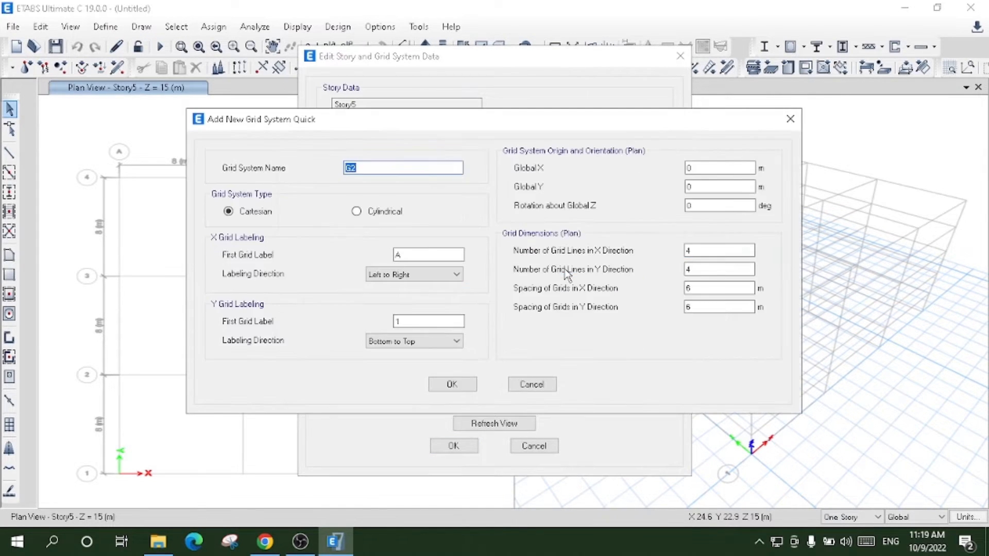
pyautogui.click(371, 215)
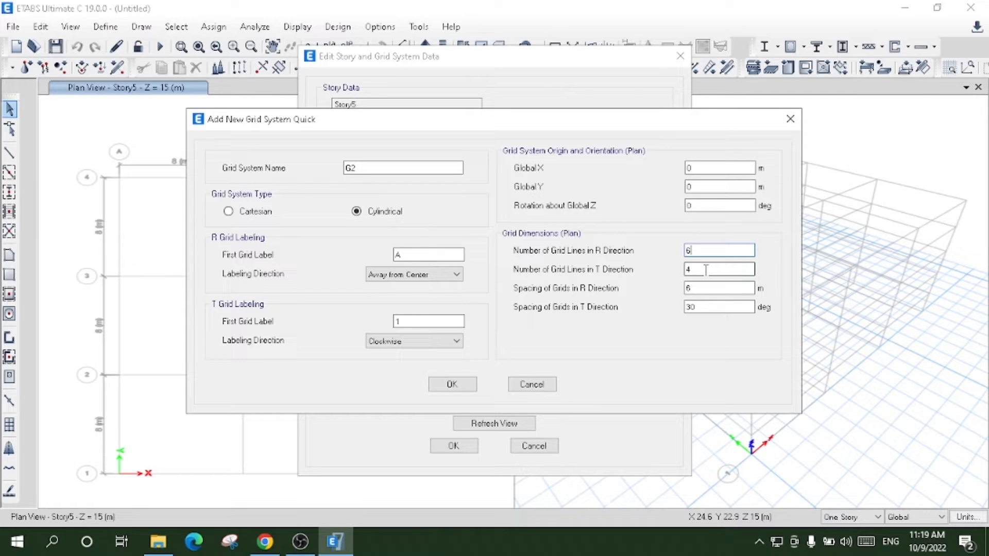
pyautogui.doubleClick(705, 270)
pyautogui.write('6')
pyautogui.click(697, 283)
pyautogui.doubleClick(698, 284)
pyautogui.write('3')
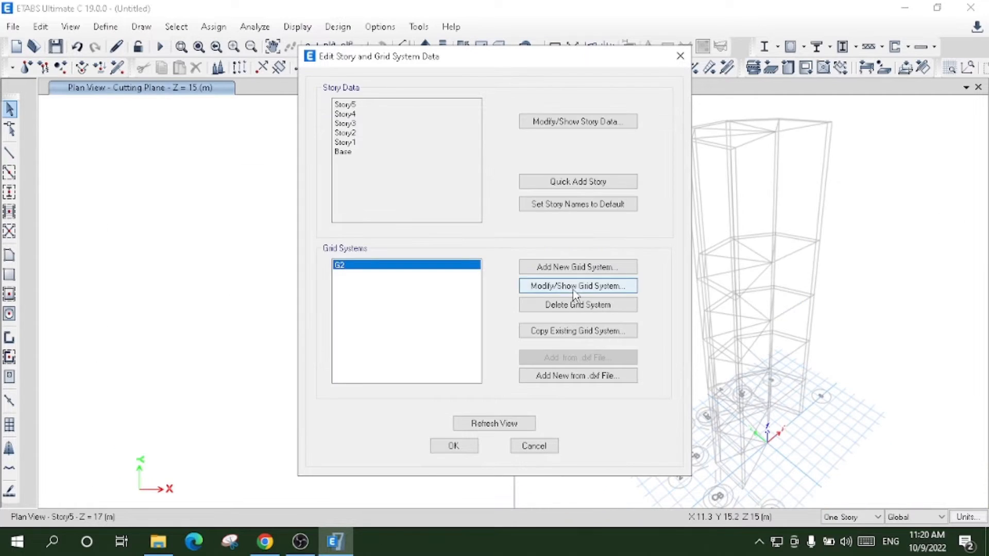
# Add T grid lines at 240, 280, 320 and 360 degrees to grid system G2 and apply the changes to the model
pyautogui.click(576, 285)
pyautogui.click(800, 303)
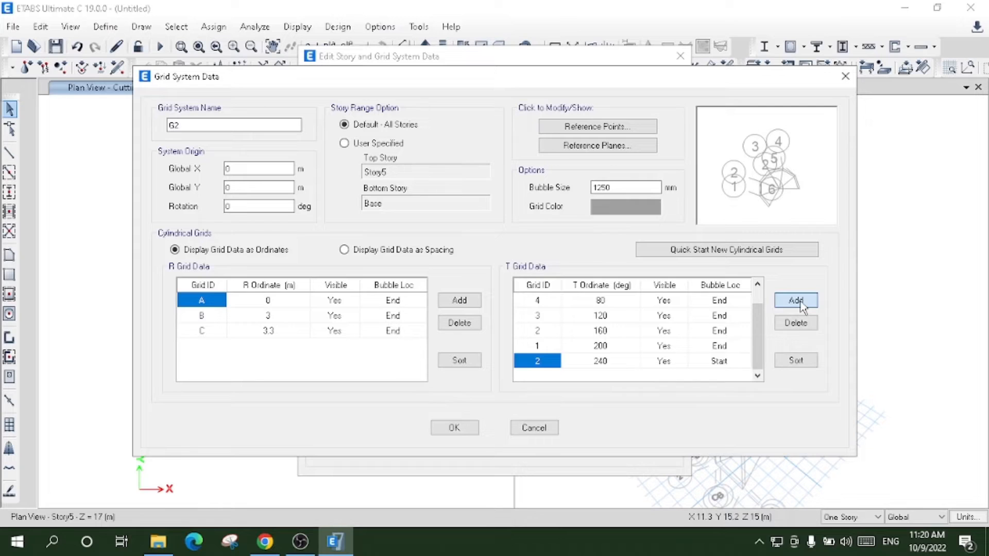
pyautogui.click(796, 300)
pyautogui.click(796, 300)
pyautogui.click(800, 303)
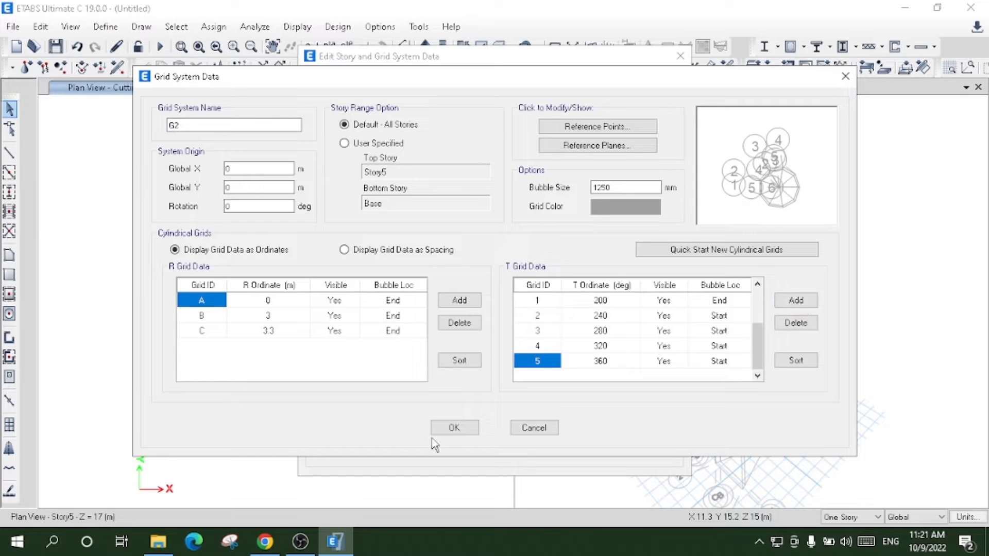
pyautogui.click(454, 427)
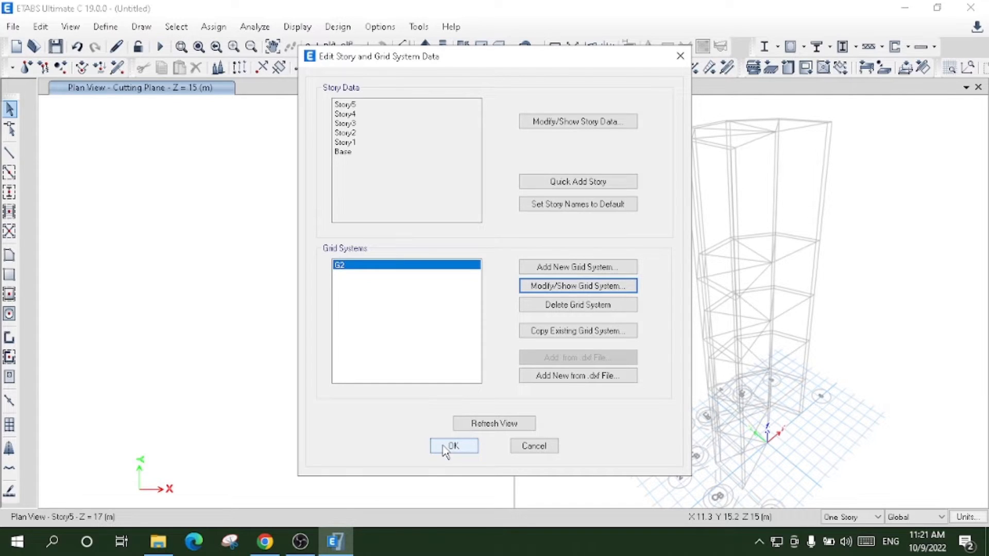
pyautogui.click(446, 448)
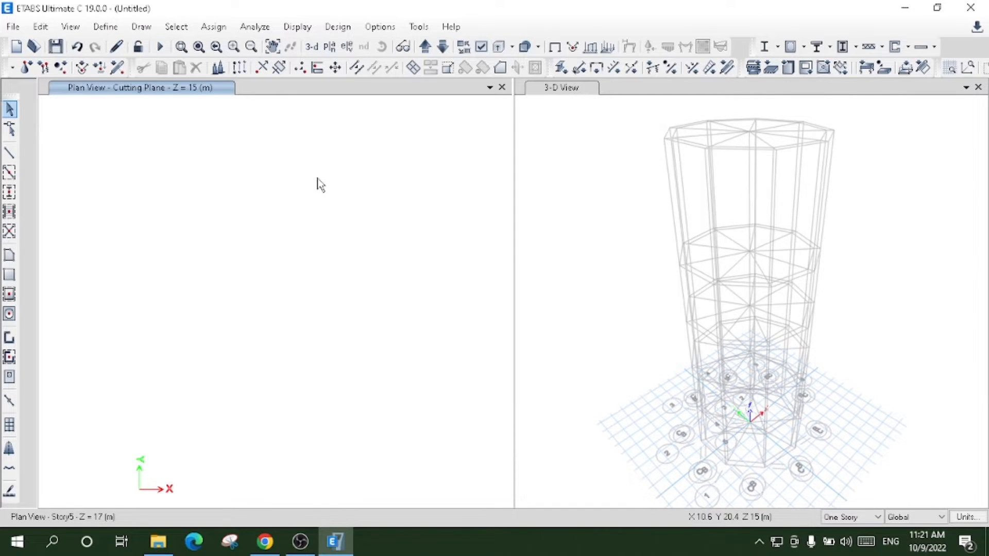
# Set the bubble size of grid system G2 to 500 mm and display the Story5 plan view
pyautogui.doubleClick(317, 178)
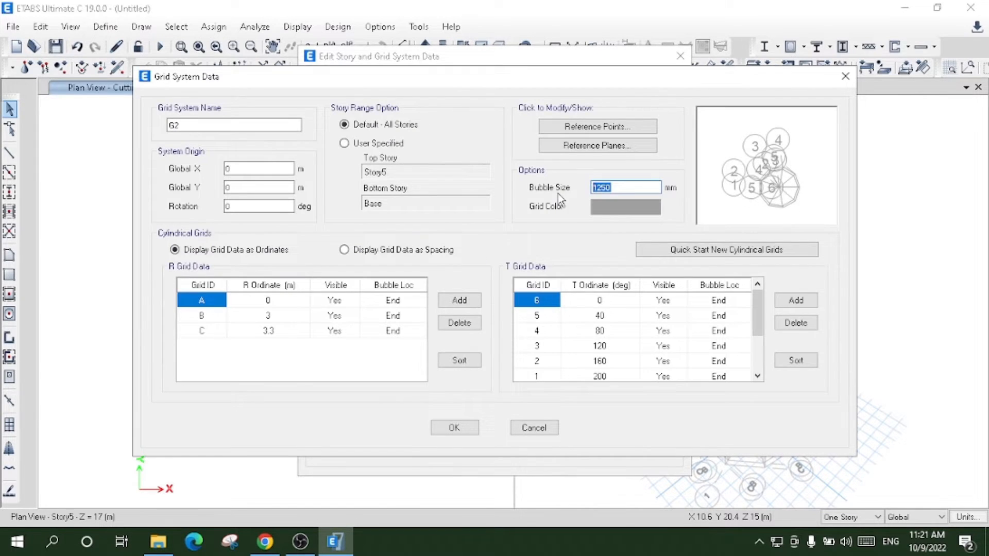
pyautogui.press('BackSpace')
pyautogui.write('500')
pyautogui.click(453, 427)
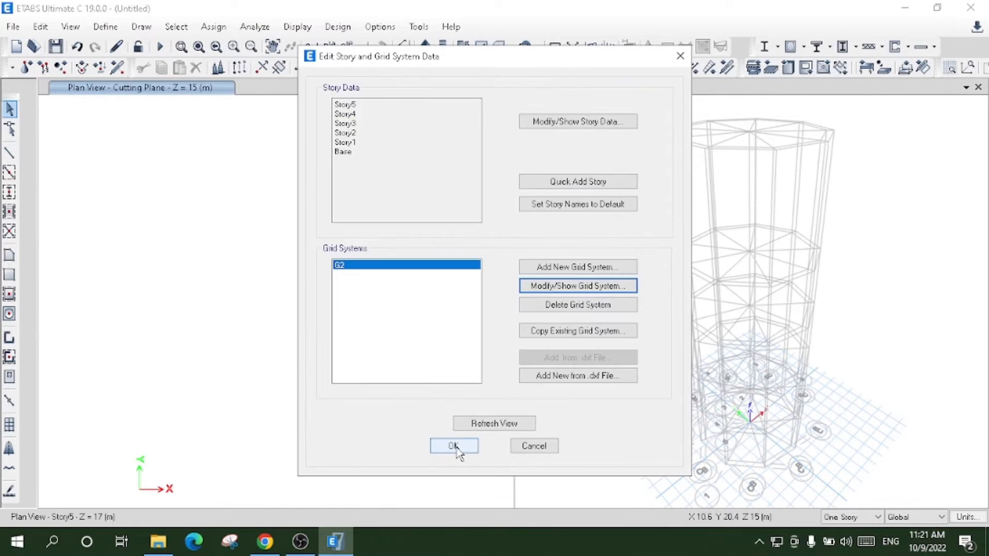
pyautogui.click(454, 446)
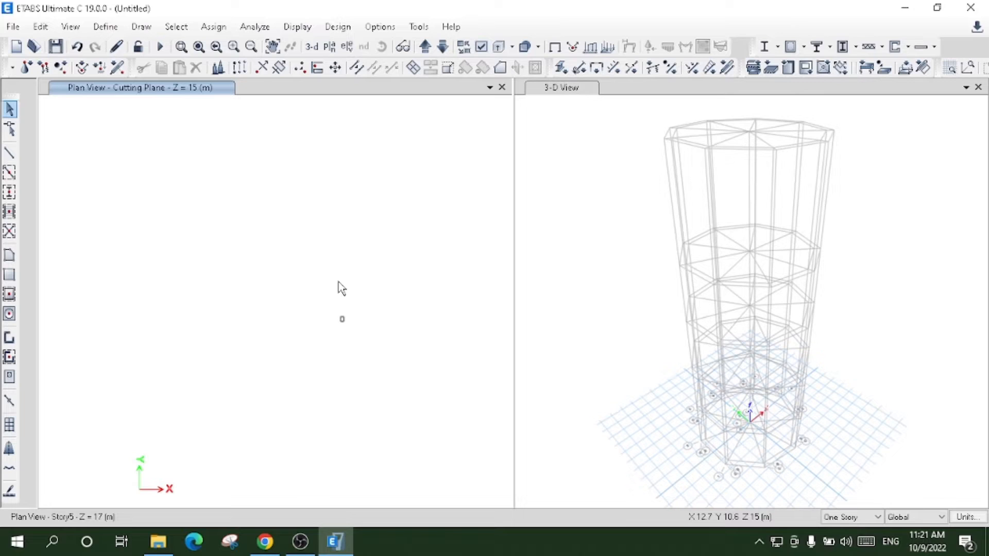
pyautogui.click(425, 440)
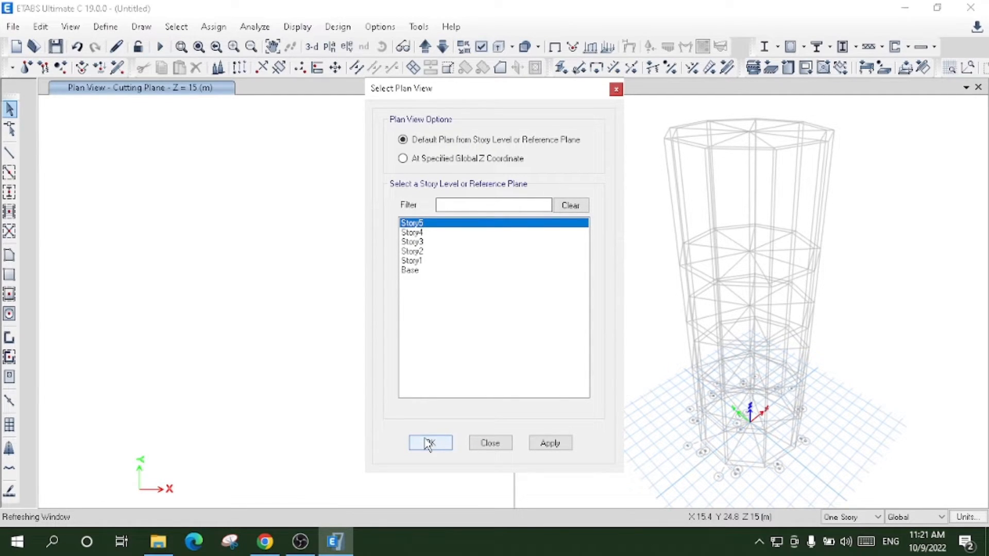
pyautogui.click(427, 443)
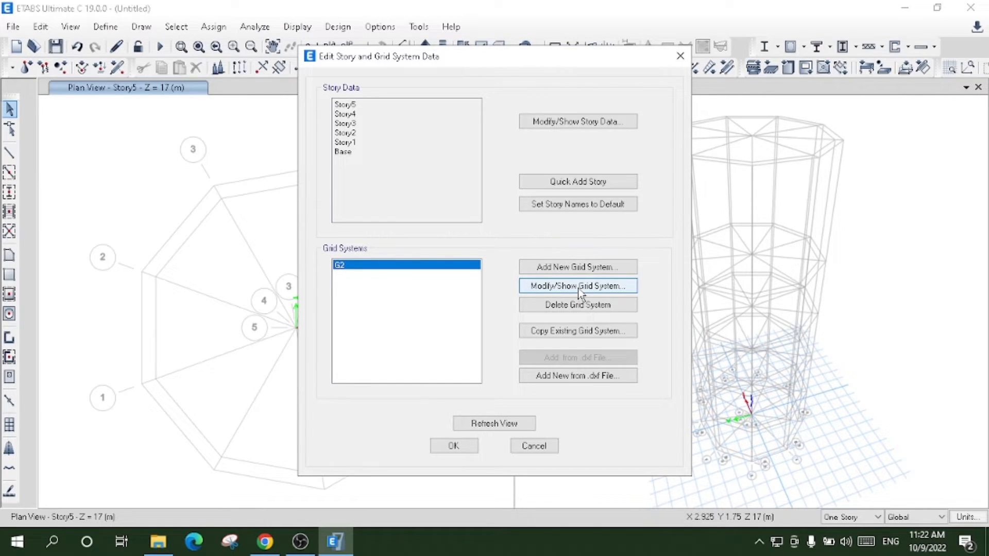
# Set the bubble location to None for the T grid lines at 0, 40 and 80 degrees in grid system G2
pyautogui.click(545, 268)
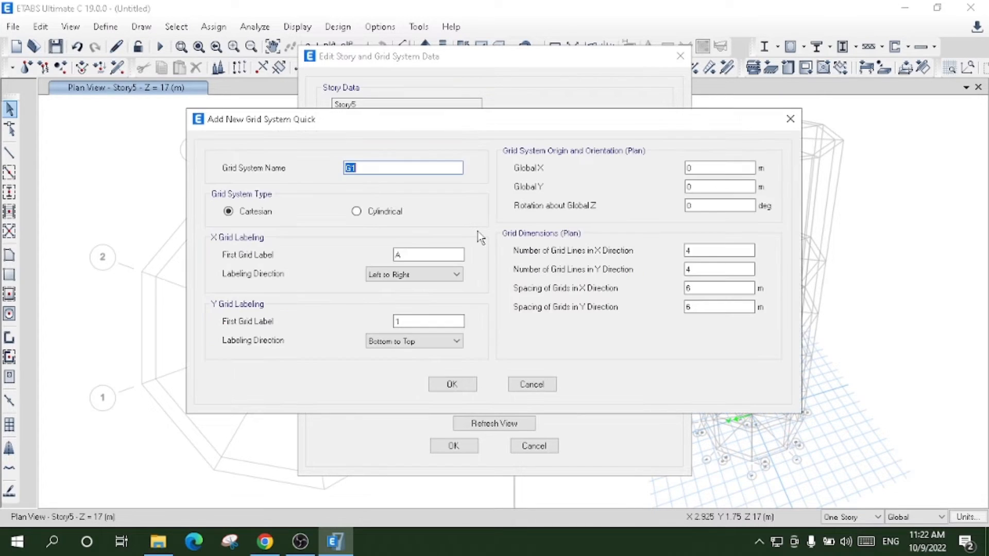
pyautogui.click(521, 387)
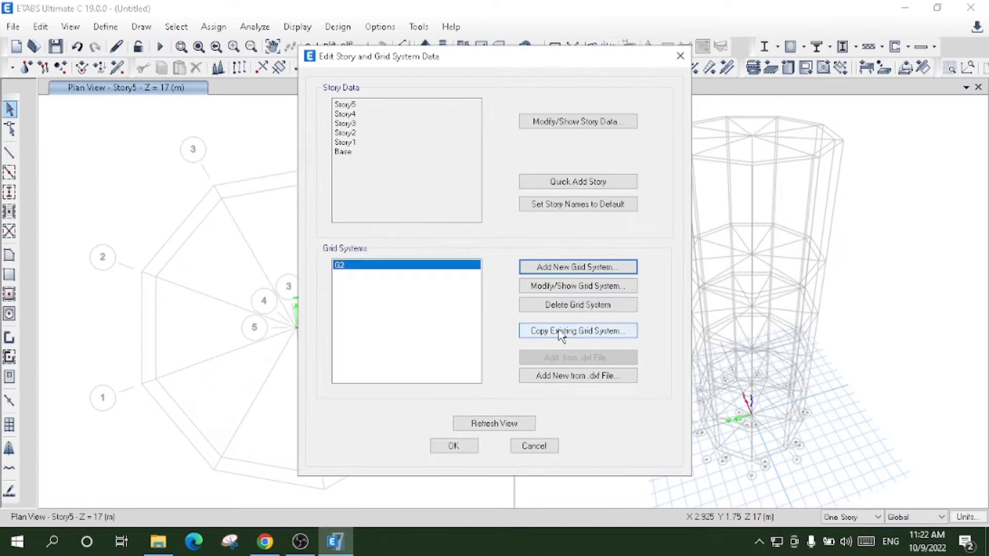
pyautogui.click(554, 288)
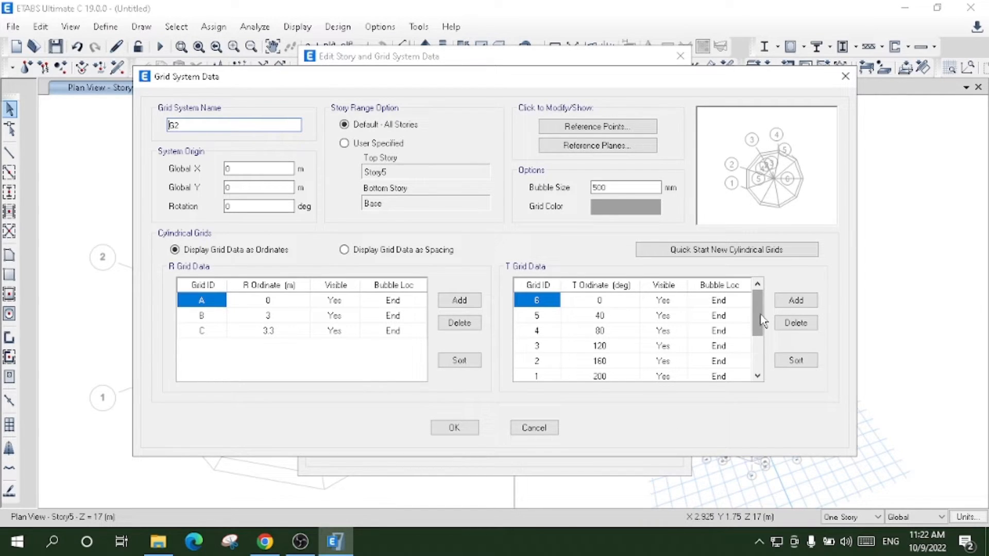
pyautogui.moveTo(757, 319); pyautogui.dragTo(757, 381)
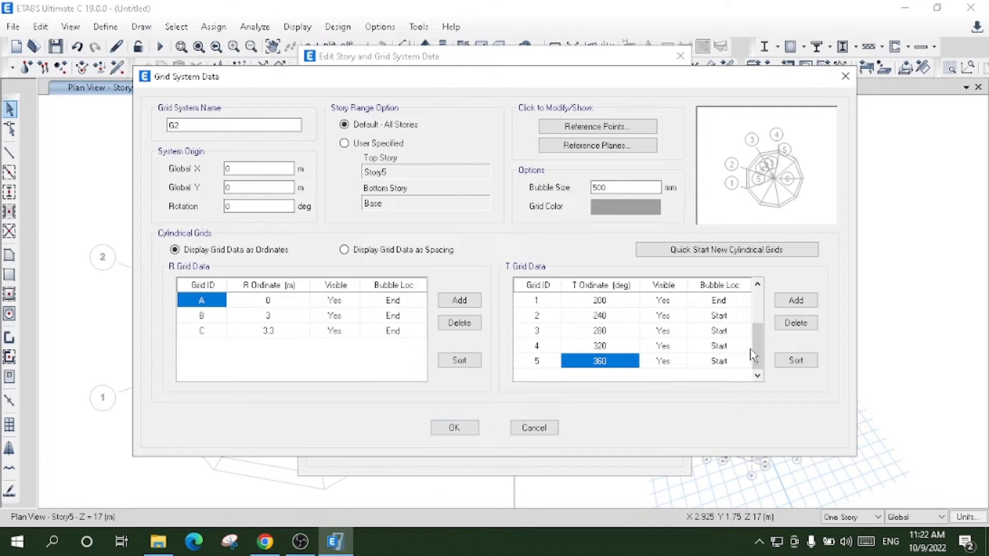
pyautogui.moveTo(755, 355); pyautogui.dragTo(761, 308)
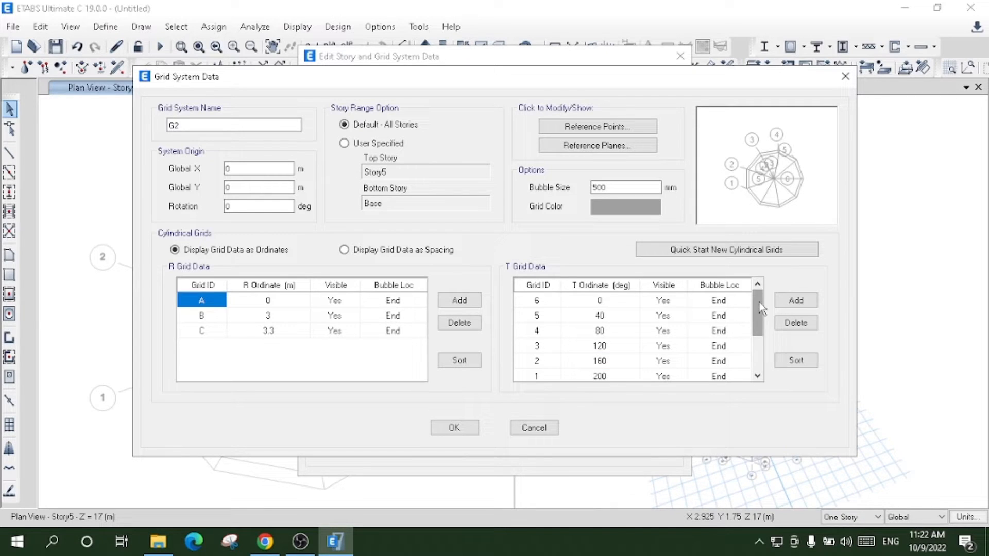
pyautogui.click(730, 301)
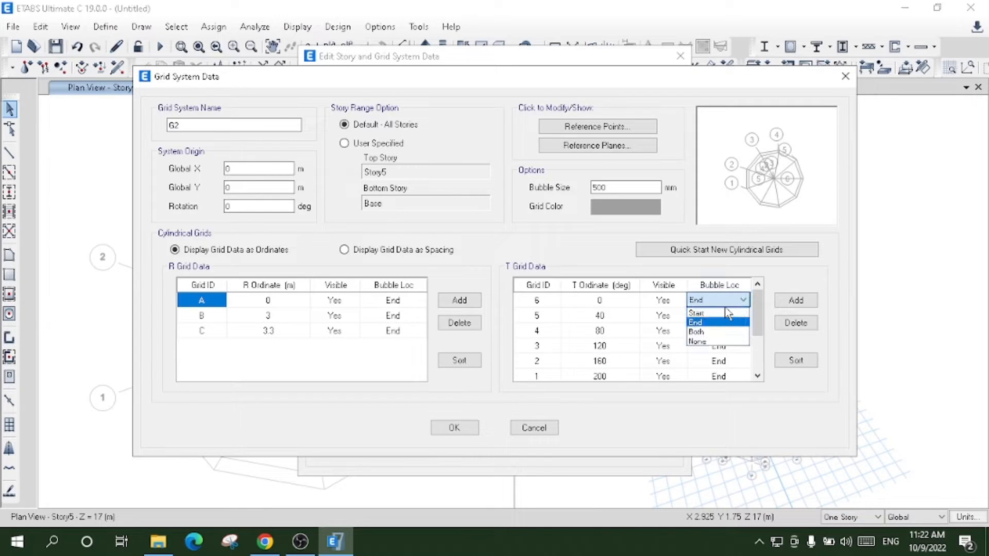
pyautogui.click(698, 341)
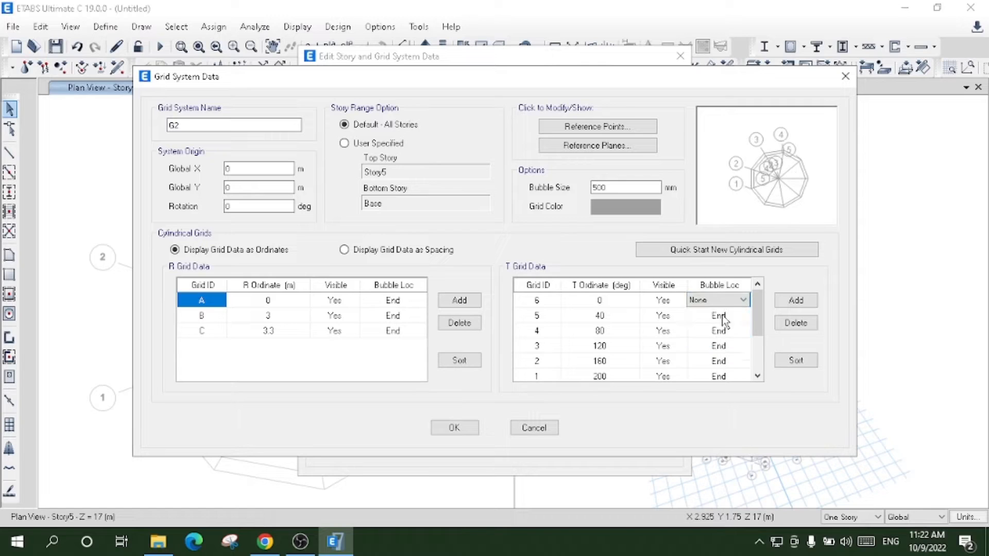
pyautogui.click(726, 315)
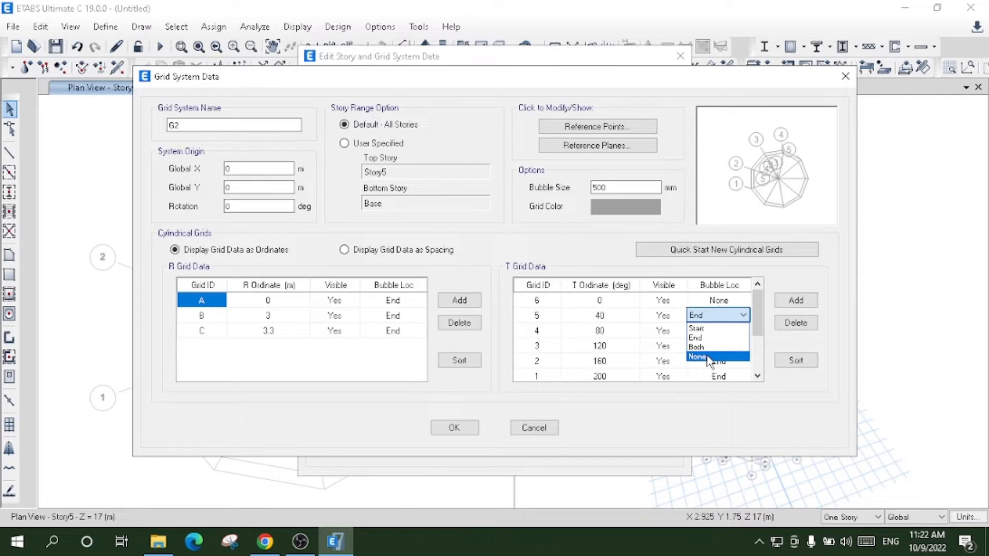
pyautogui.click(708, 357)
pyautogui.click(719, 331)
pyautogui.click(701, 371)
# Set the bubble location to None for the T grid lines at 120, 160 and 200 degrees
pyautogui.click(716, 346)
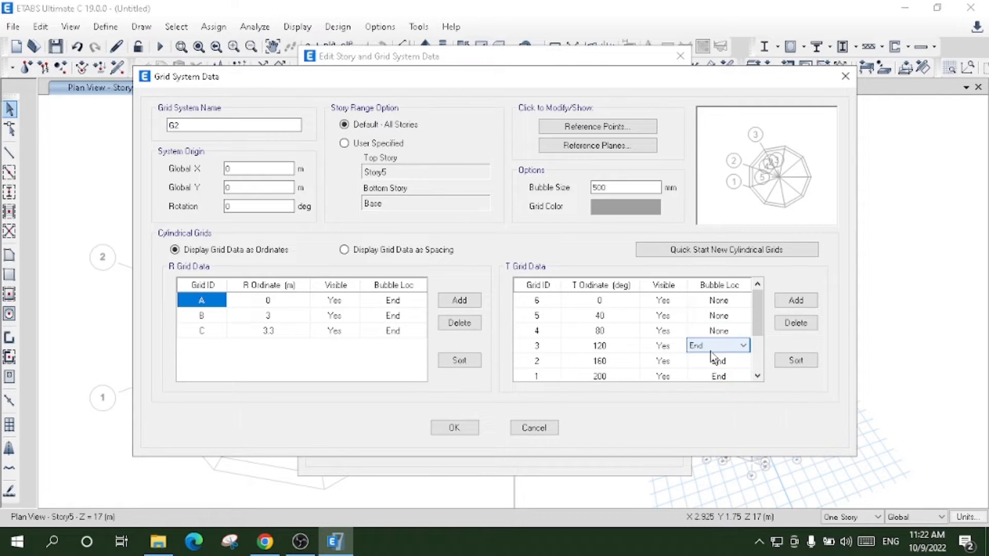
pyautogui.click(711, 350)
pyautogui.click(707, 387)
pyautogui.click(713, 360)
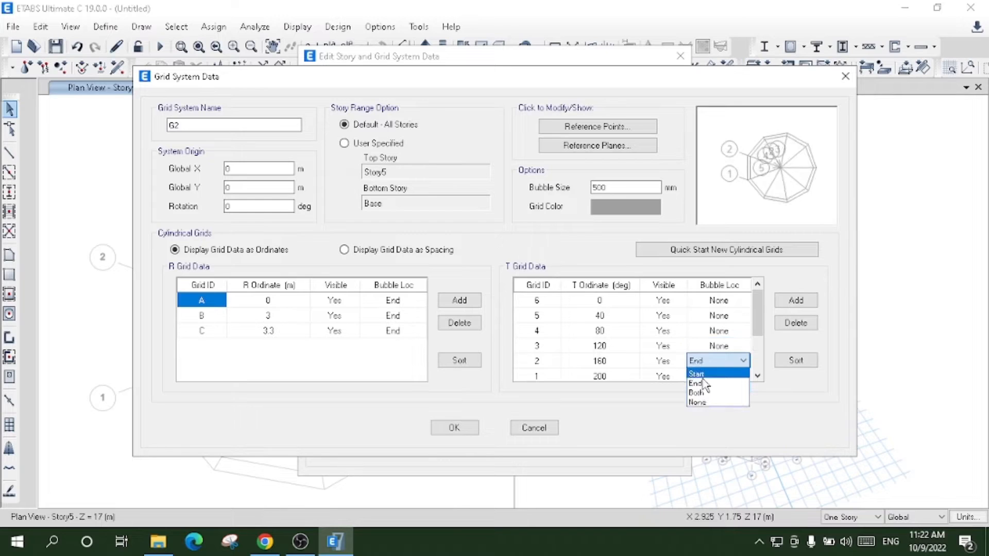
pyautogui.click(699, 402)
pyautogui.click(721, 376)
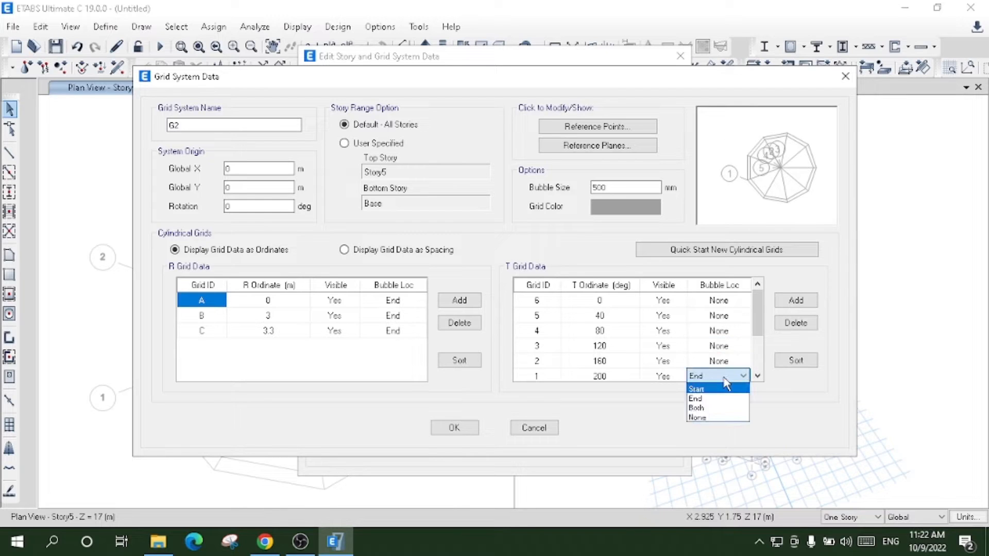
pyautogui.click(712, 417)
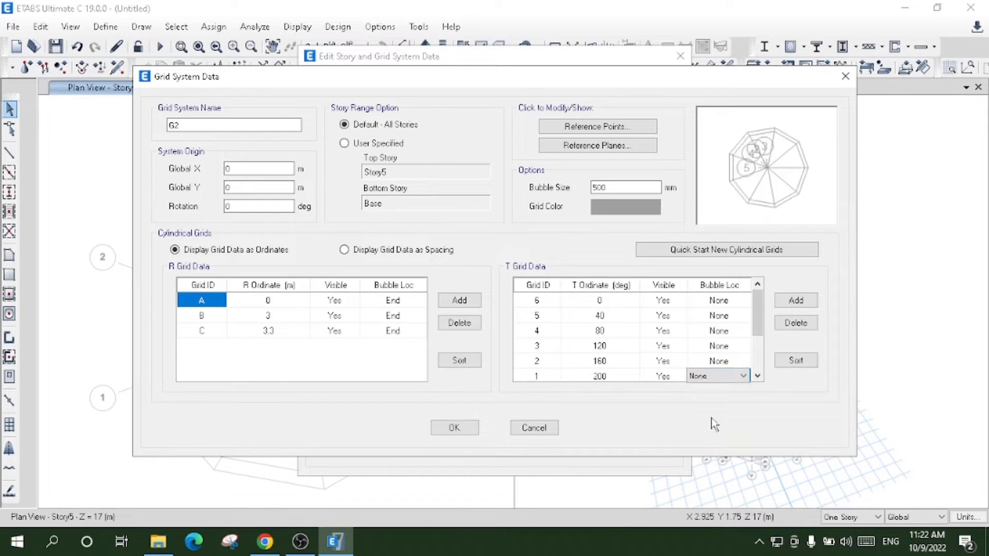
# Set the bubble location to None for the T grid lines at 240 and 280 degrees
pyautogui.click(756, 365)
pyautogui.click(727, 317)
pyautogui.click(727, 318)
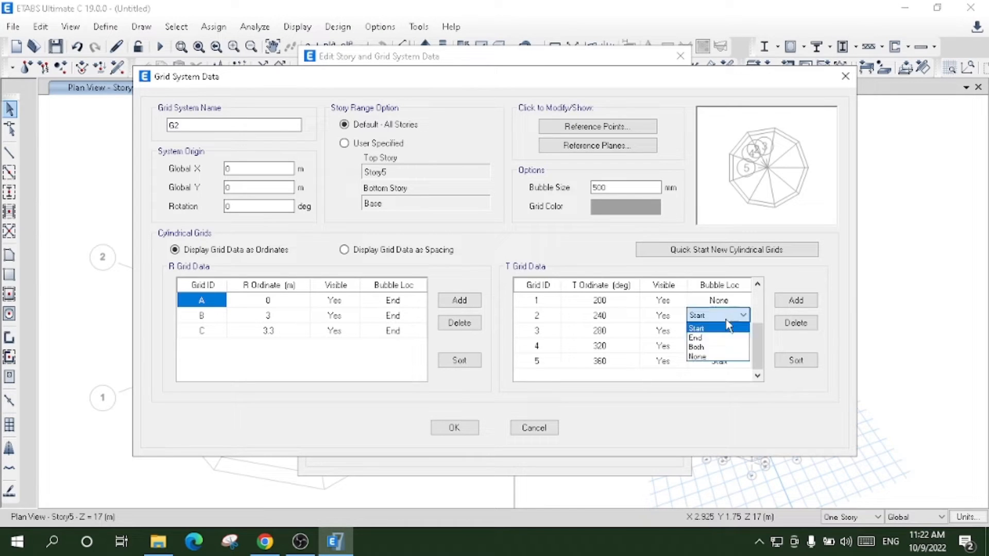
pyautogui.click(706, 358)
pyautogui.click(721, 330)
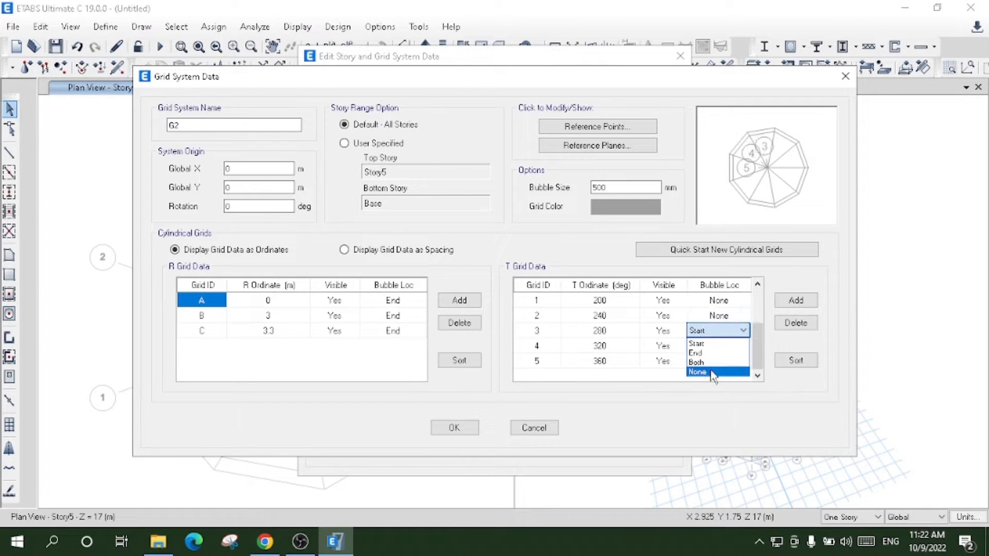
pyautogui.click(713, 373)
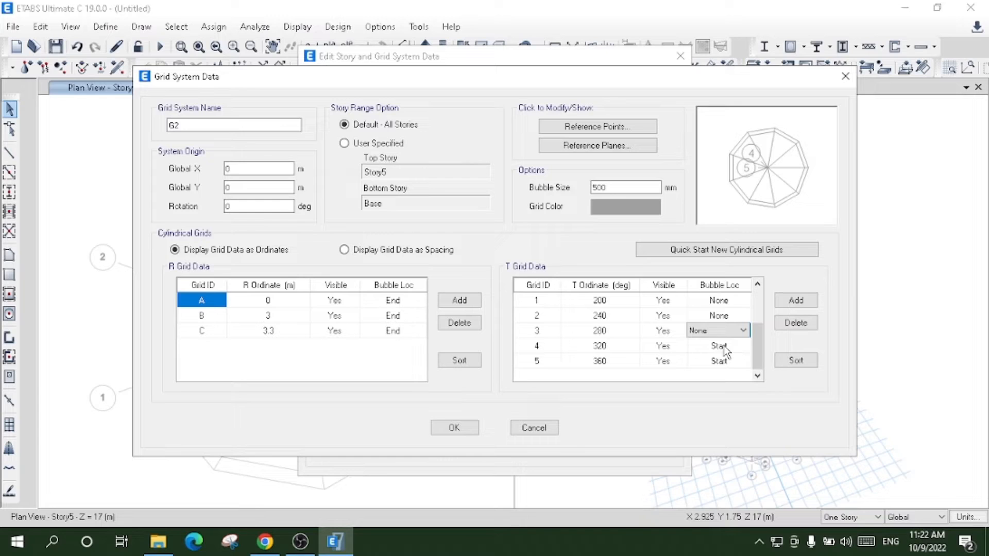
# Set the bubble location to None for the T grid lines at 320 and 360 degrees and apply the grid changes to the model
pyautogui.click(726, 347)
pyautogui.click(722, 377)
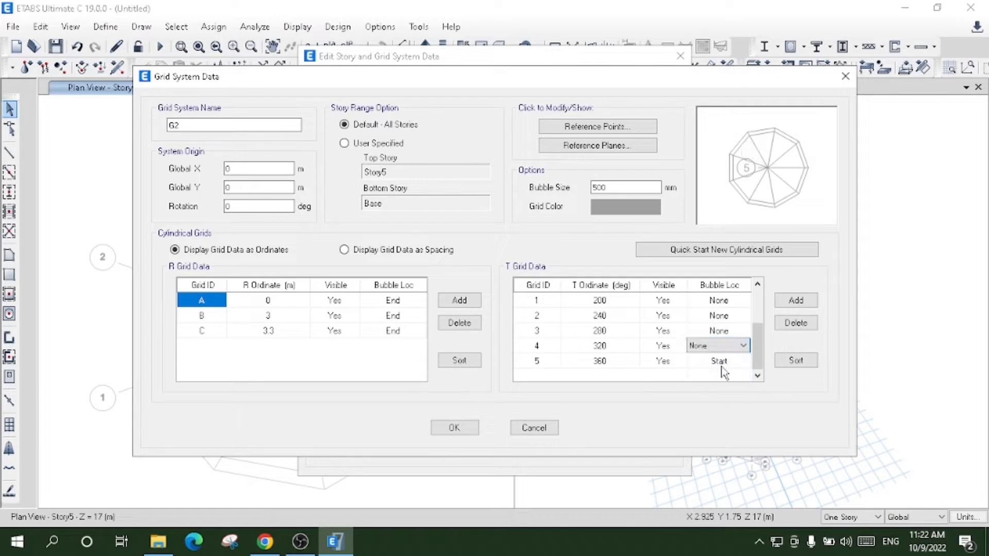
pyautogui.click(721, 364)
pyautogui.click(707, 404)
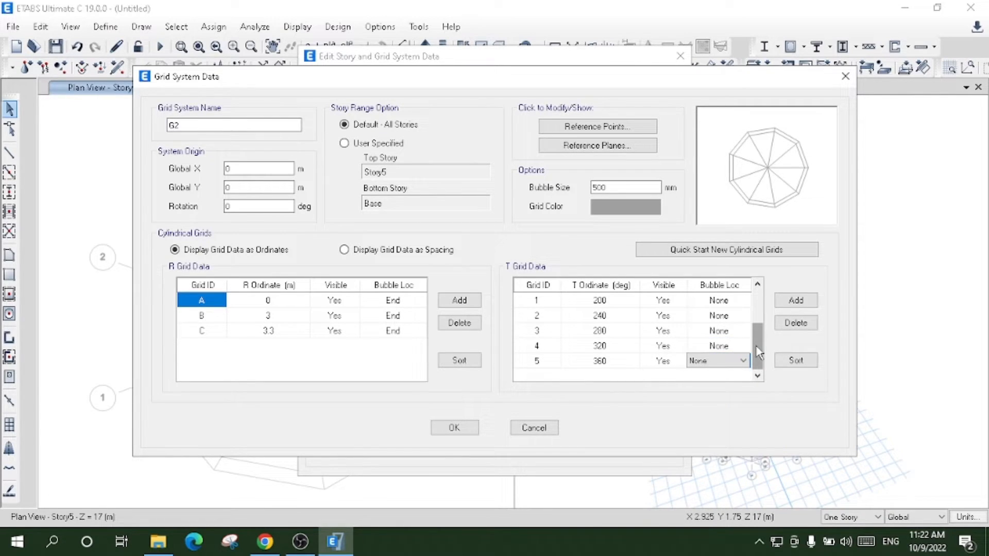
pyautogui.scroll(-3, 759, 353)
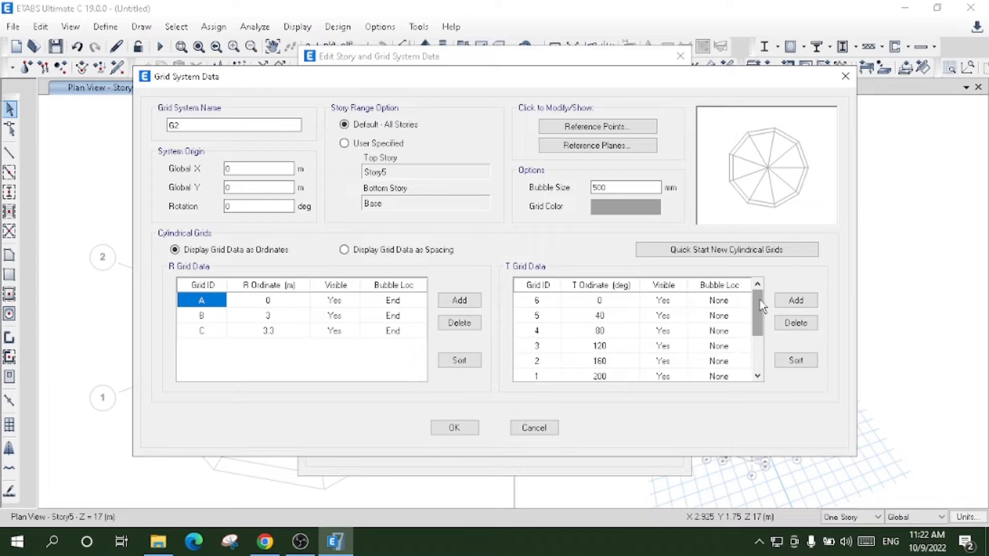
pyautogui.click(455, 428)
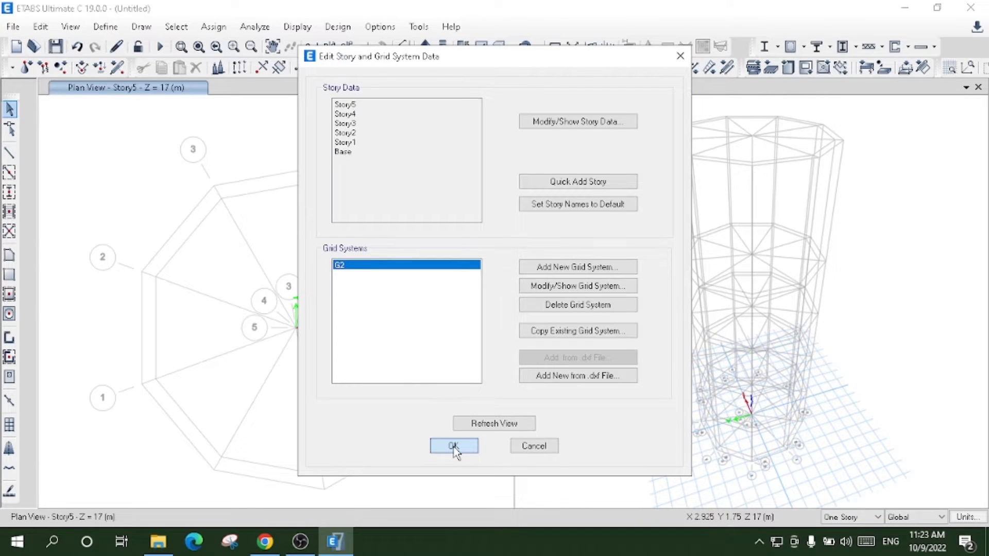
pyautogui.click(453, 446)
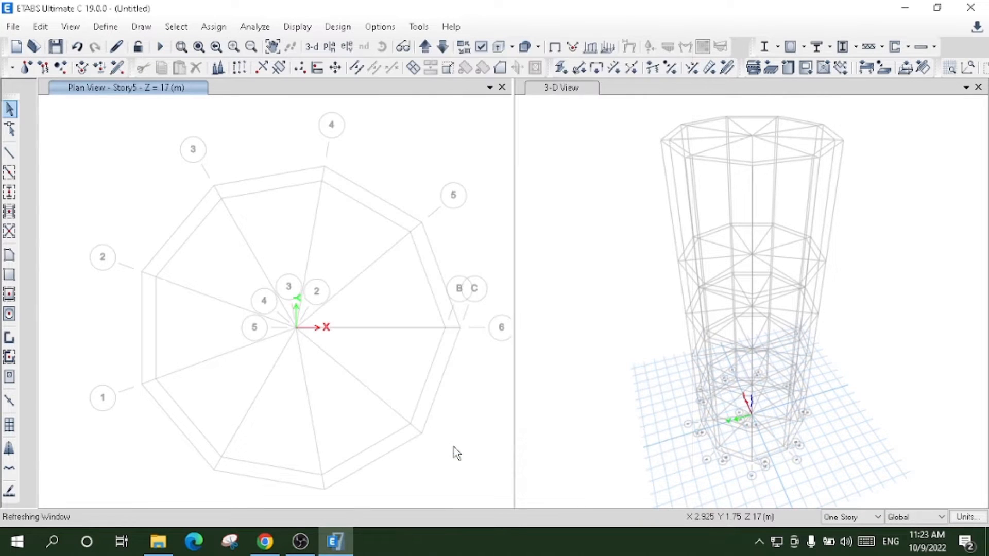
# Reopen grid system G2 for editing and set the bubble location to None for R grid lines A and B
pyautogui.doubleClick(458, 309)
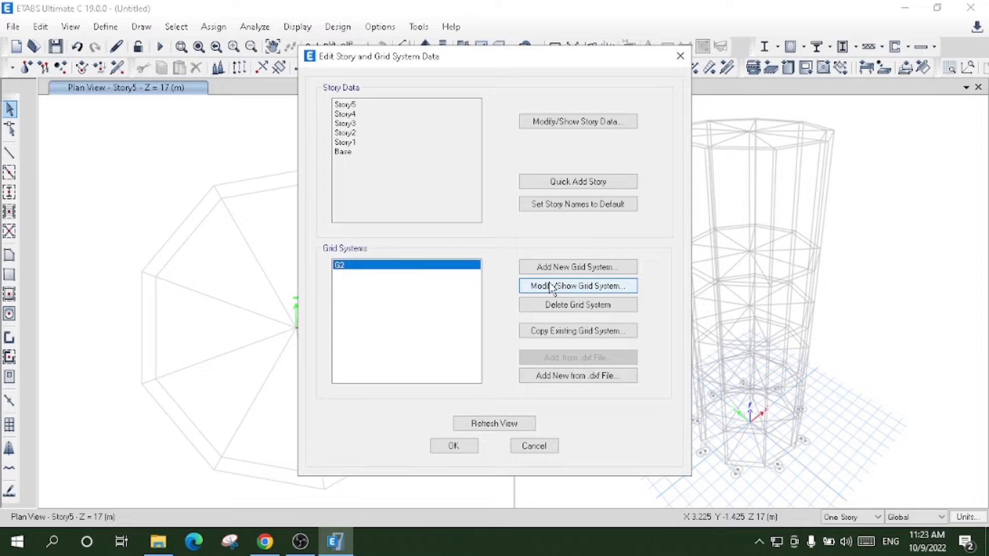
pyautogui.click(550, 286)
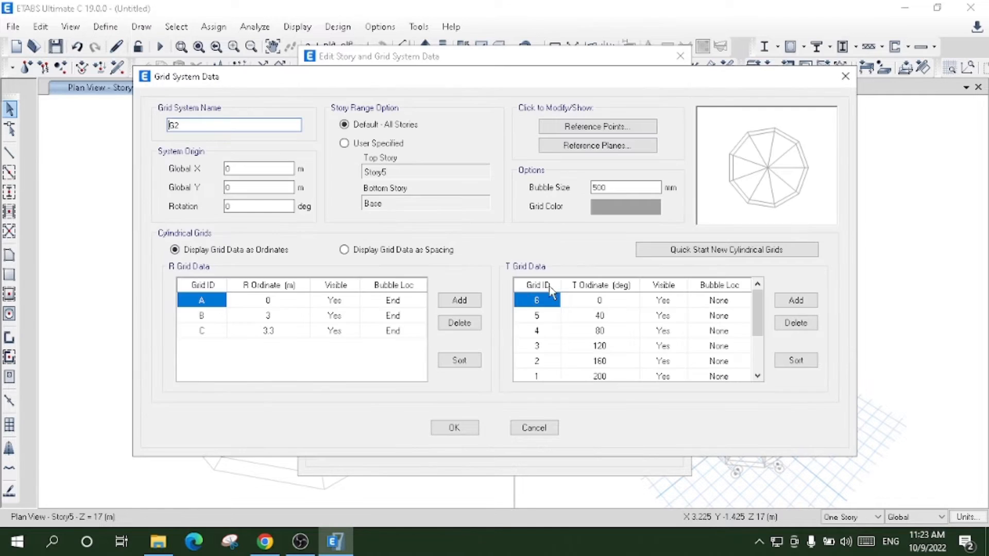
pyautogui.click(411, 301)
pyautogui.click(410, 300)
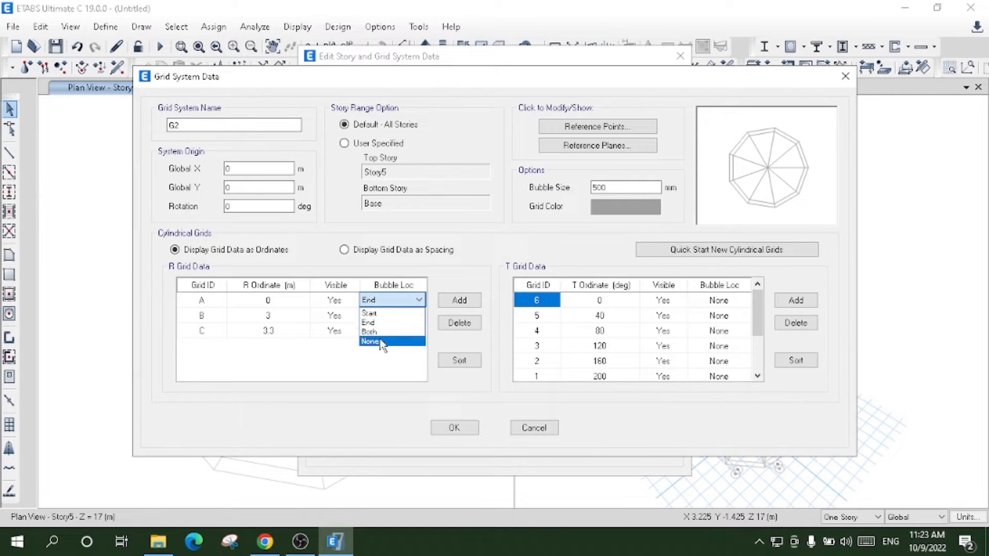
pyautogui.click(370, 342)
pyautogui.click(381, 315)
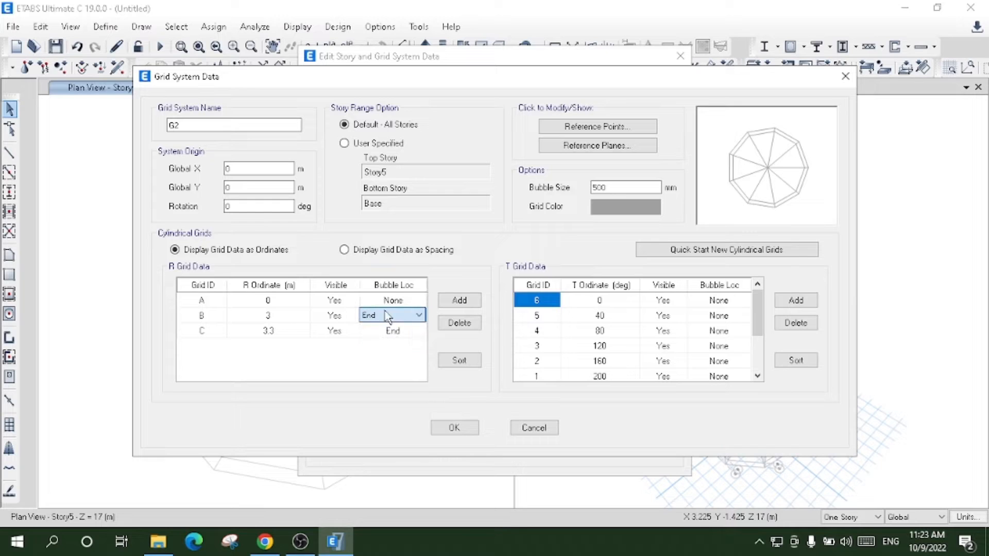
pyautogui.click(381, 315)
pyautogui.click(378, 355)
# Set the bubble location to None for R grid line C and apply the grid changes to the model
pyautogui.click(383, 331)
pyautogui.click(384, 331)
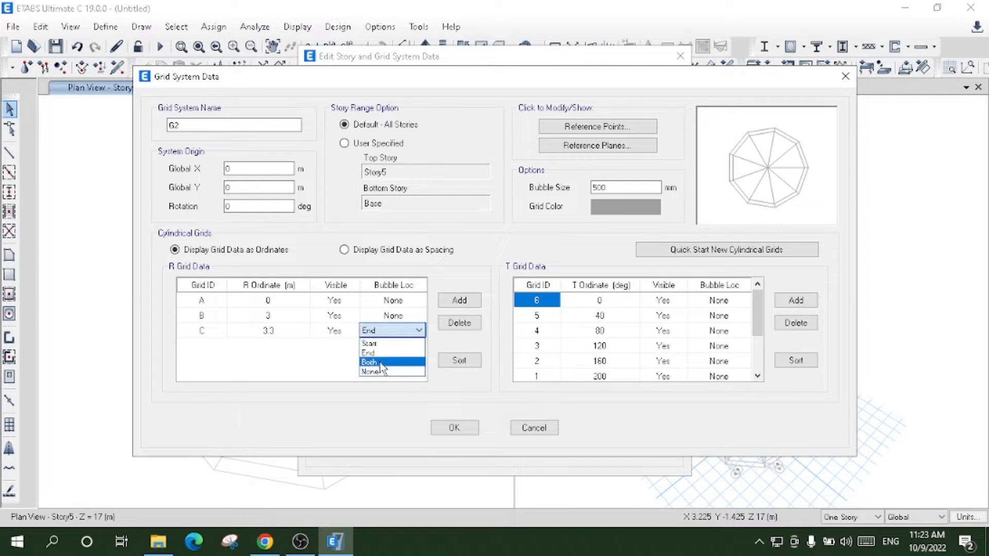
pyautogui.click(381, 370)
pyautogui.click(448, 428)
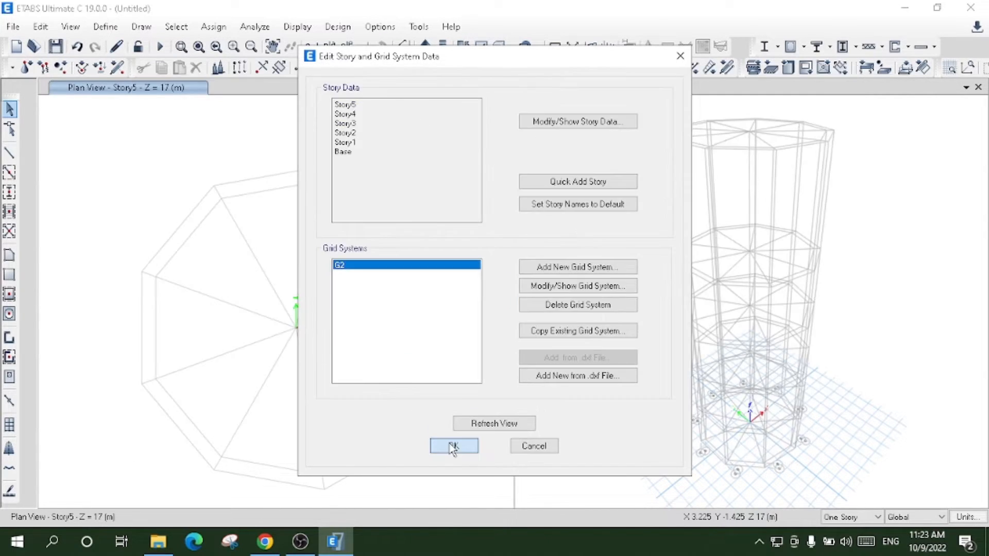
pyautogui.click(453, 447)
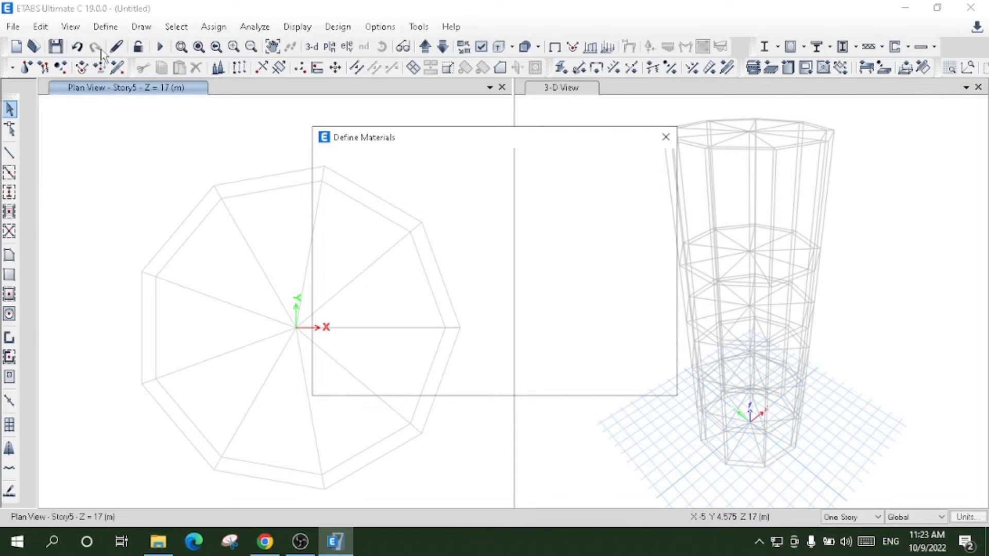
# Rename the 4000Psi concrete material as "4000 Psi", with a weight of 25 kN/m³ and a modulus of elasticity of 30000 MPa
pyautogui.click(390, 199)
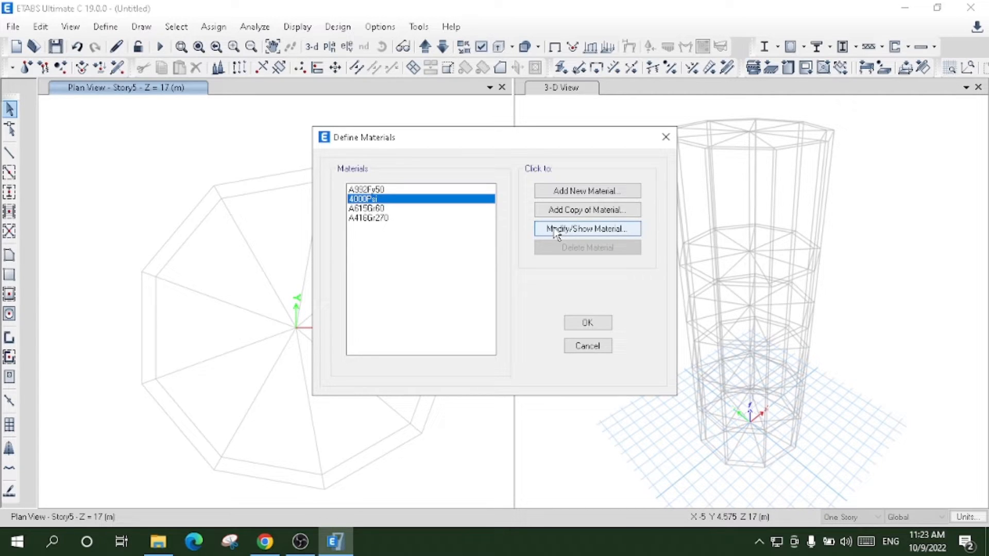
pyautogui.click(557, 231)
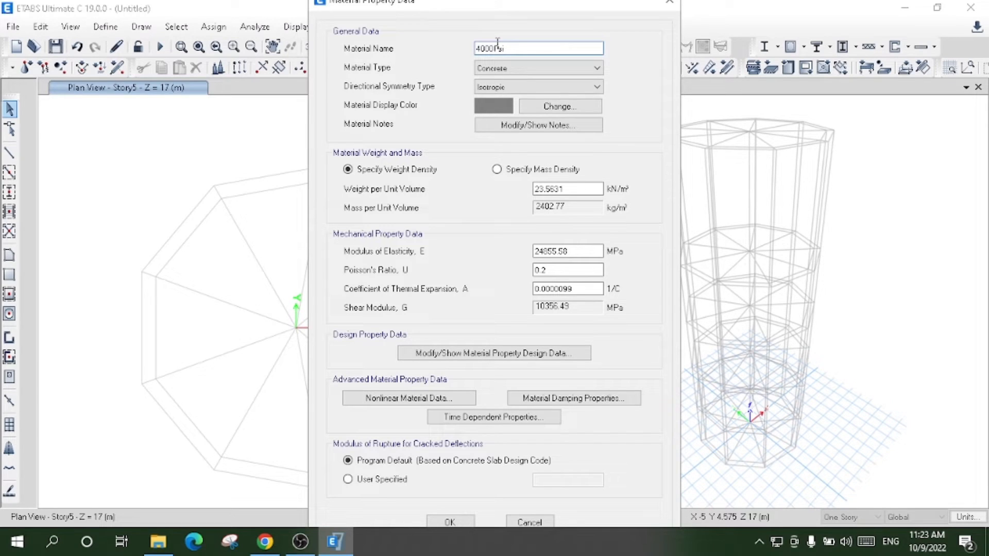
pyautogui.click(493, 47)
pyautogui.moveTo(561, 187); pyautogui.dragTo(505, 187)
pyautogui.write('25')
pyautogui.press('Tab')
pyautogui.write('30000')
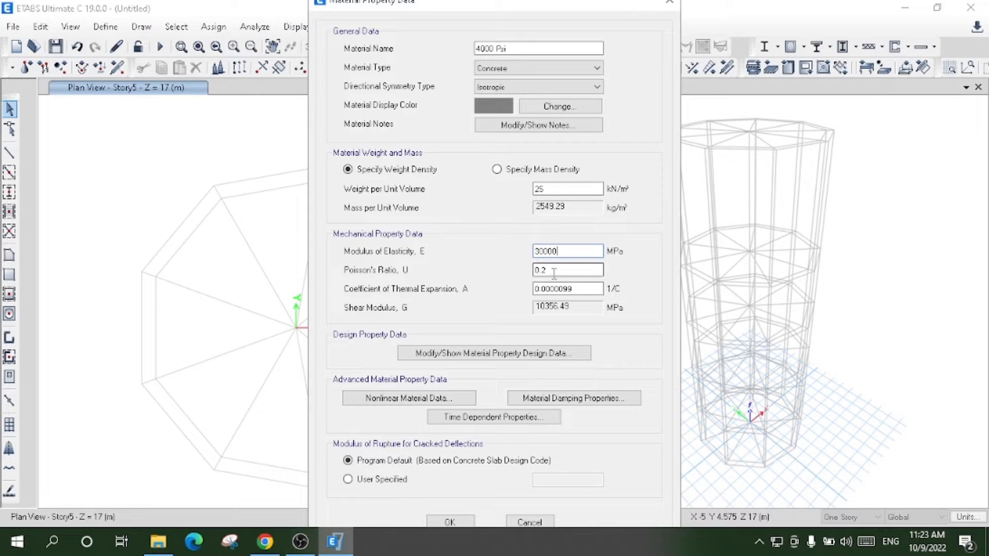
pyautogui.click(460, 523)
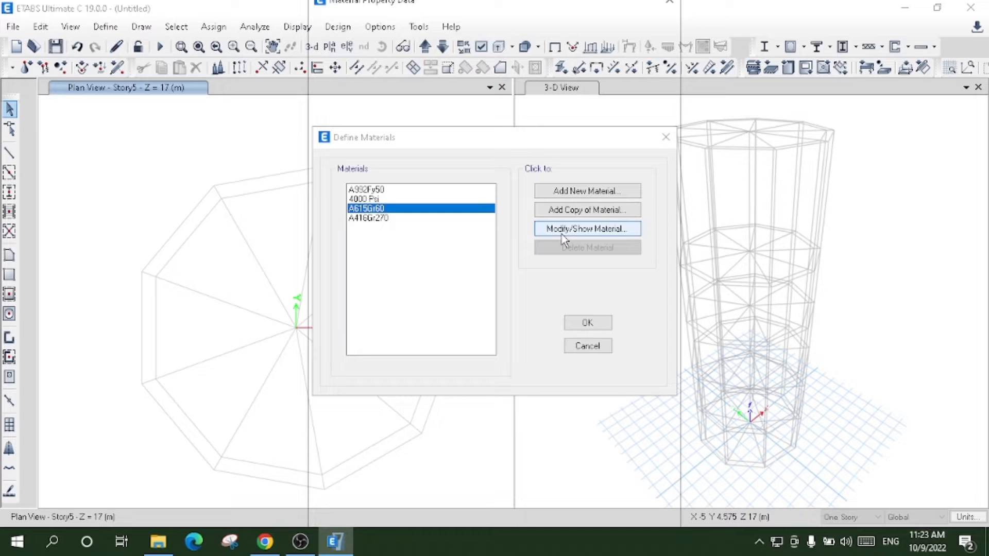
# Rename the A615Gr60 rebar material as "A615G r60" and accept the material definitions
pyautogui.click(563, 229)
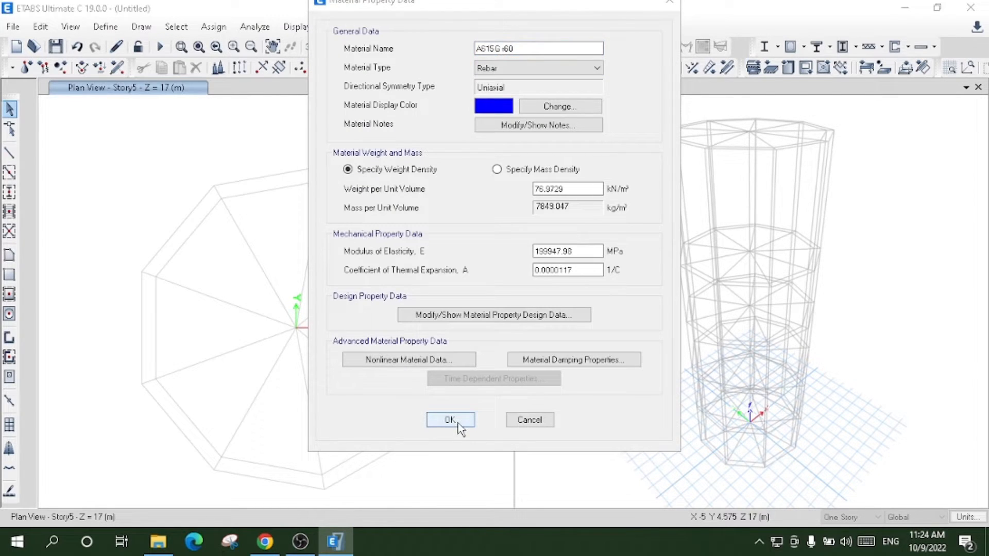
pyautogui.click(456, 422)
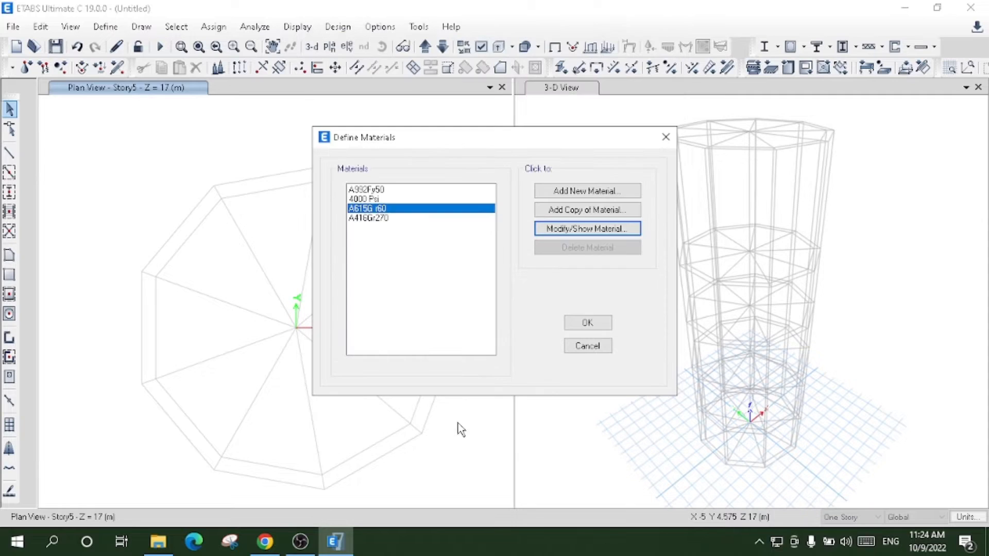
pyautogui.click(389, 199)
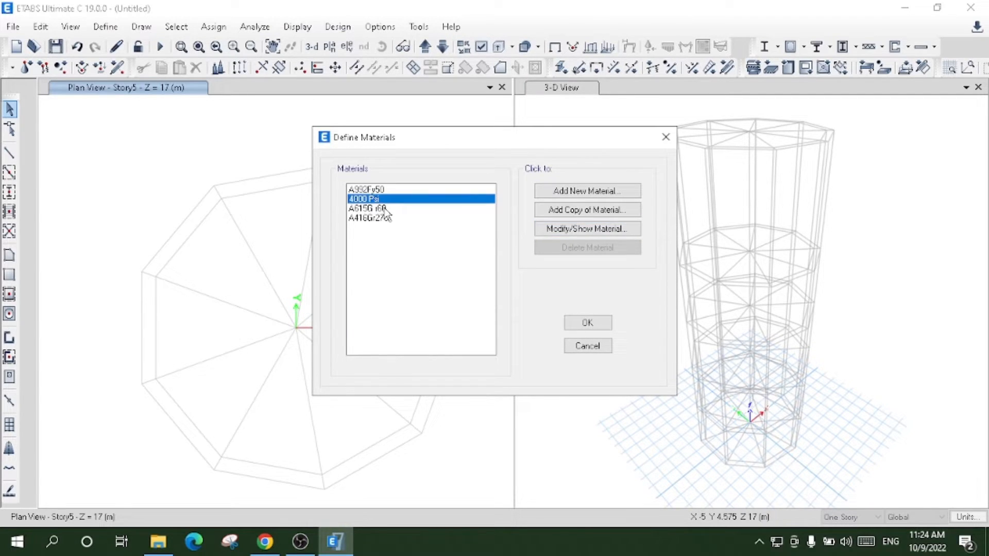
pyautogui.click(386, 209)
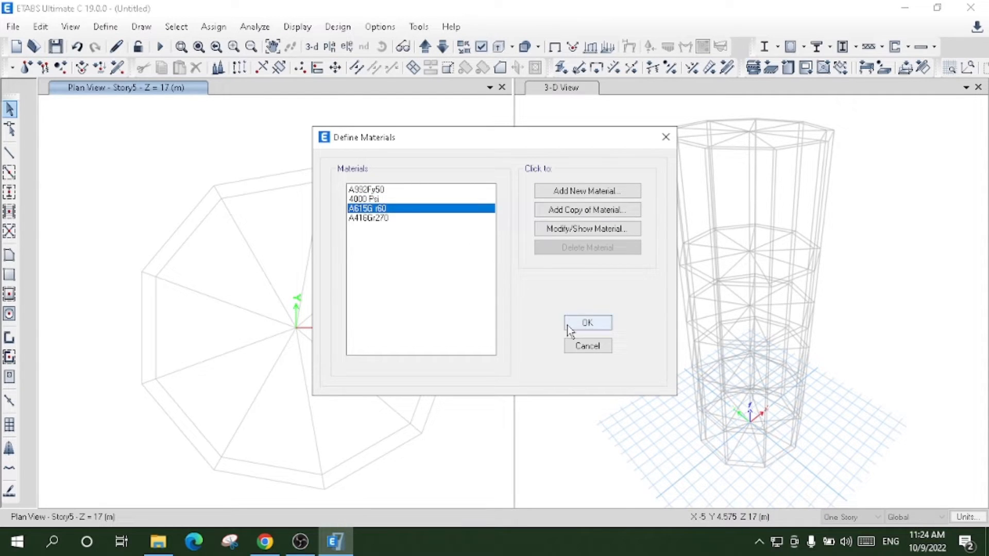
pyautogui.click(581, 325)
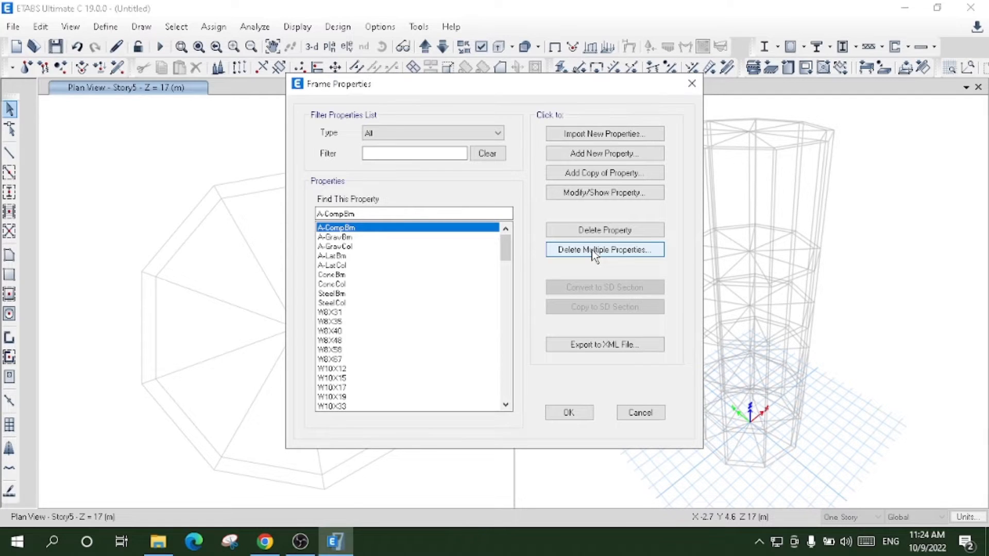
# Delete all the deletable W frame sections, from W8X31 onward, from the frame properties
pyautogui.click(595, 252)
pyautogui.moveTo(434, 204); pyautogui.dragTo(477, 283)
pyautogui.click(481, 384)
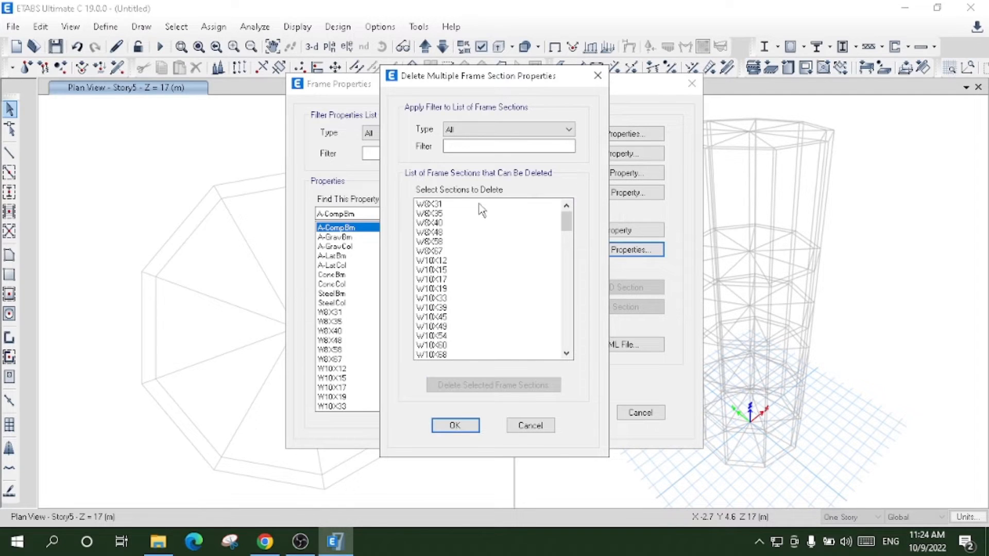
pyautogui.moveTo(481, 210); pyautogui.dragTo(486, 390)
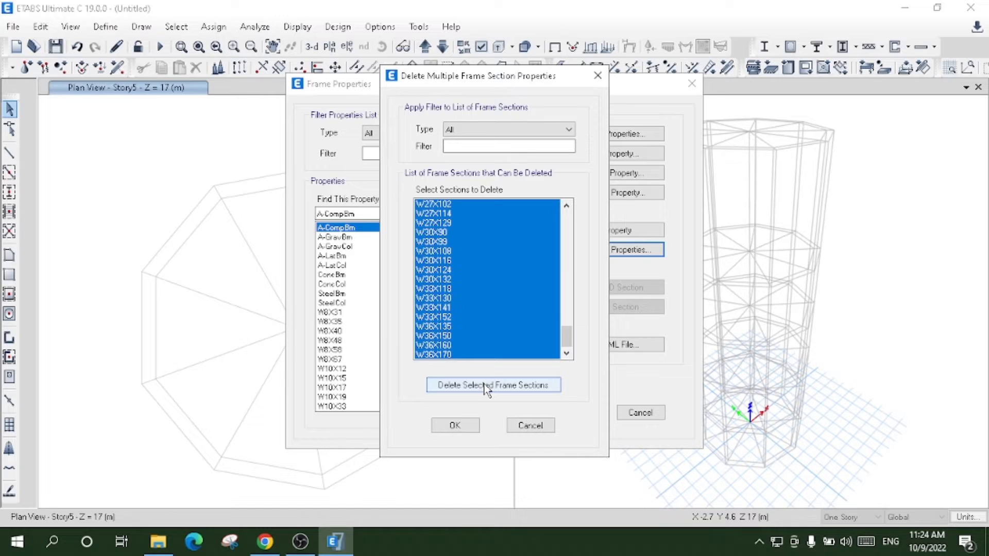
pyautogui.click(486, 390)
pyautogui.click(601, 323)
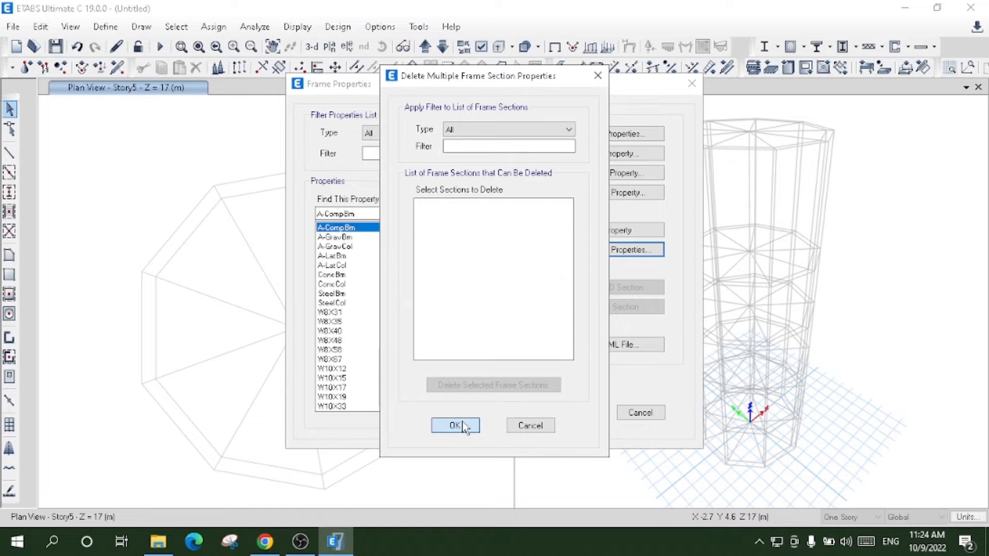
pyautogui.click(456, 425)
# Add a new Concrete Rectangular frame section named "Beam 0.4 X 0.4" with material 4000 Psi
pyautogui.click(606, 153)
pyautogui.click(319, 244)
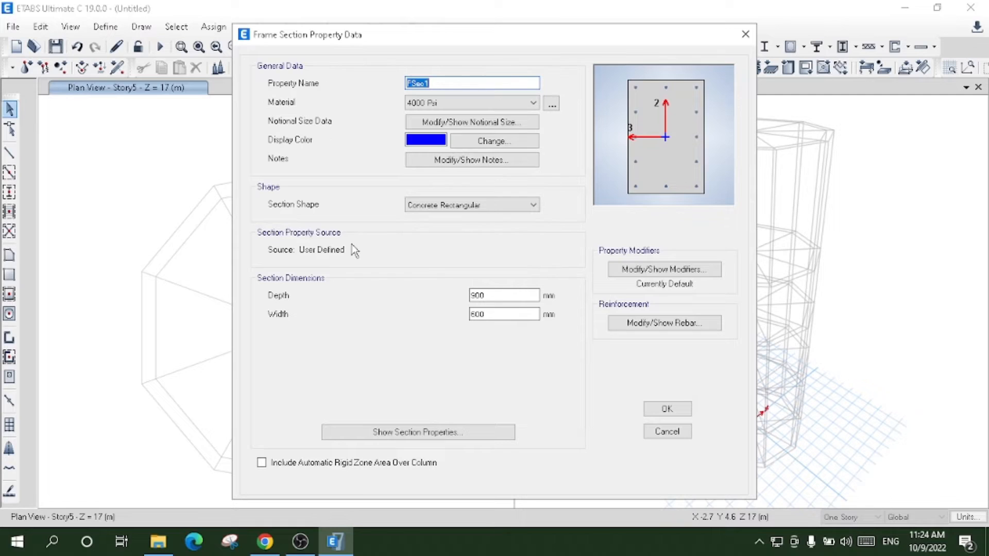
pyautogui.press('BackSpace')
pyautogui.write('Beam 0.4 X 0.')
pyautogui.write('4')
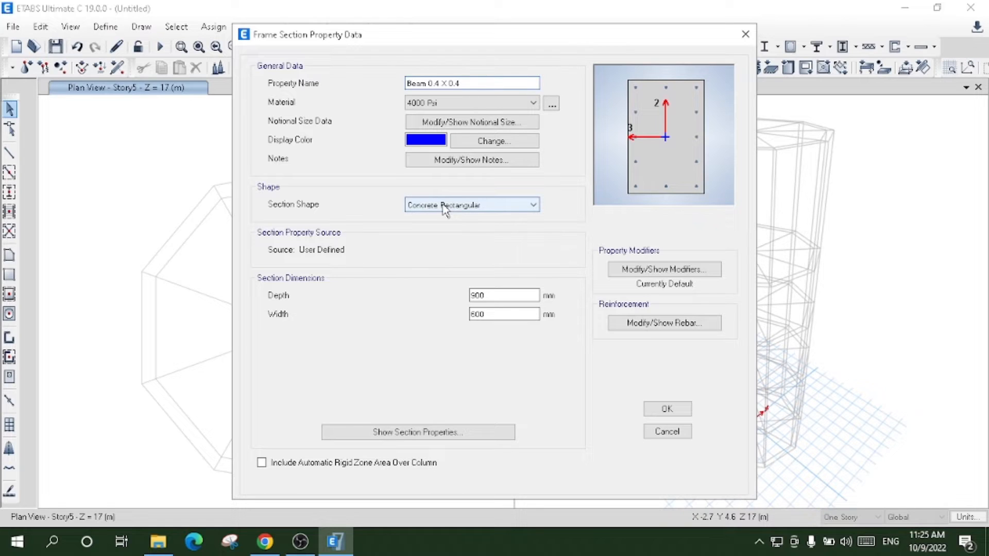
pyautogui.click(468, 107)
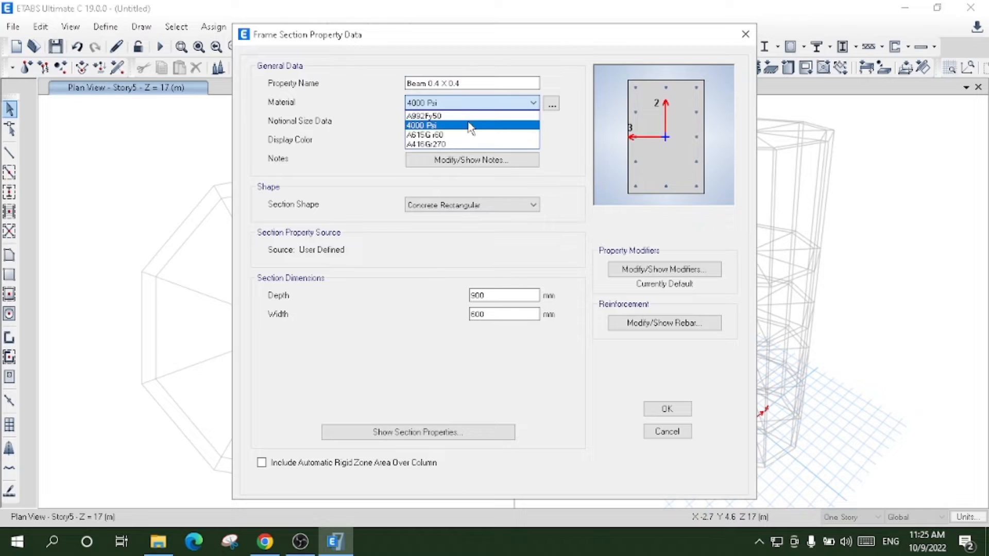
pyautogui.click(466, 129)
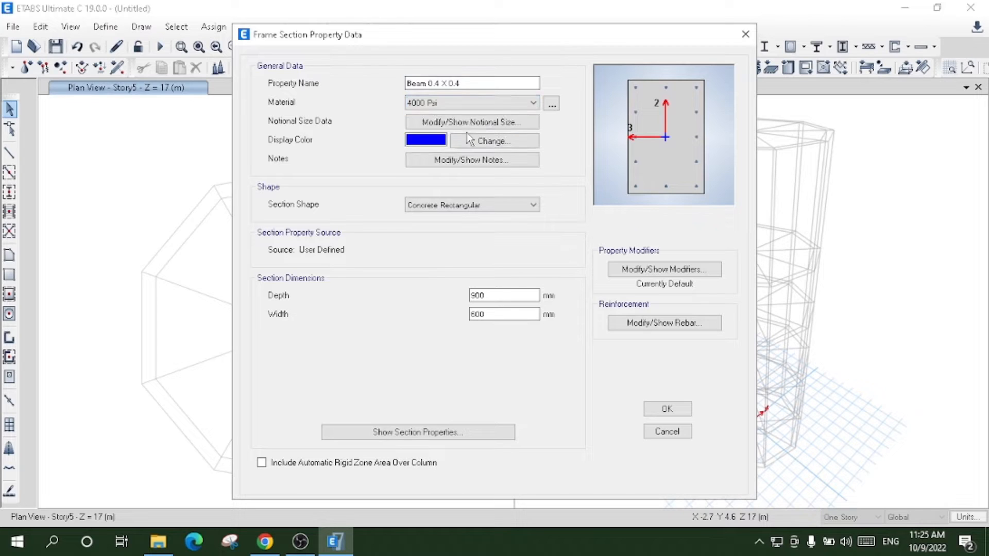
# Set the beam section's depth and width to 400 mm each
pyautogui.doubleClick(500, 297)
pyautogui.write('400')
pyautogui.press('Tab')
pyautogui.write('400')
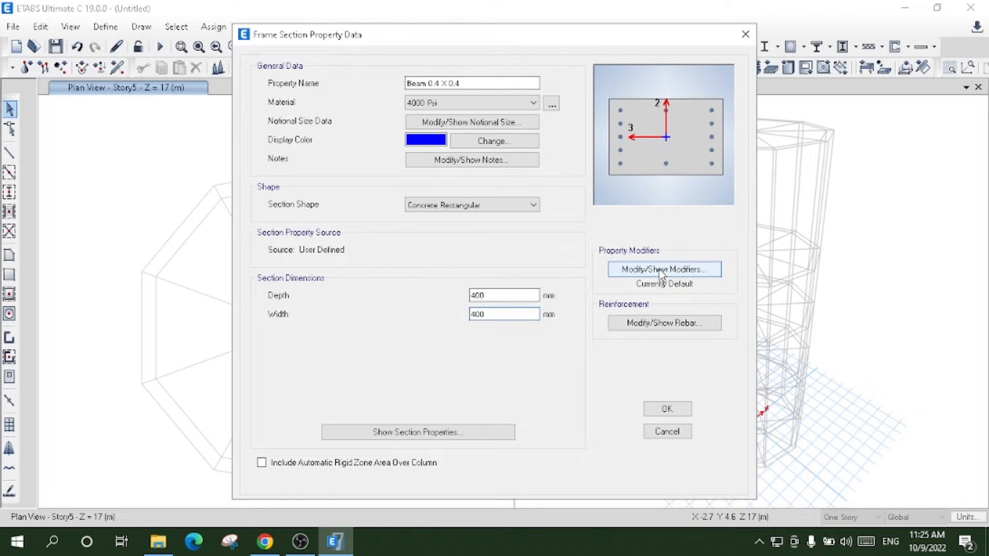
# Review the beam section's property and stiffness modification factors, keeping the defaults
pyautogui.click(661, 271)
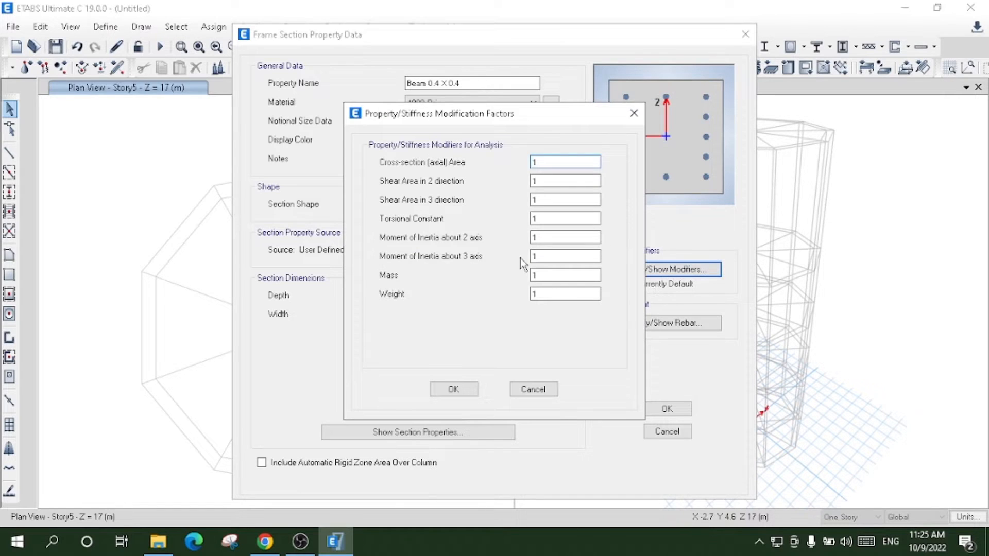
pyautogui.doubleClick(554, 237)
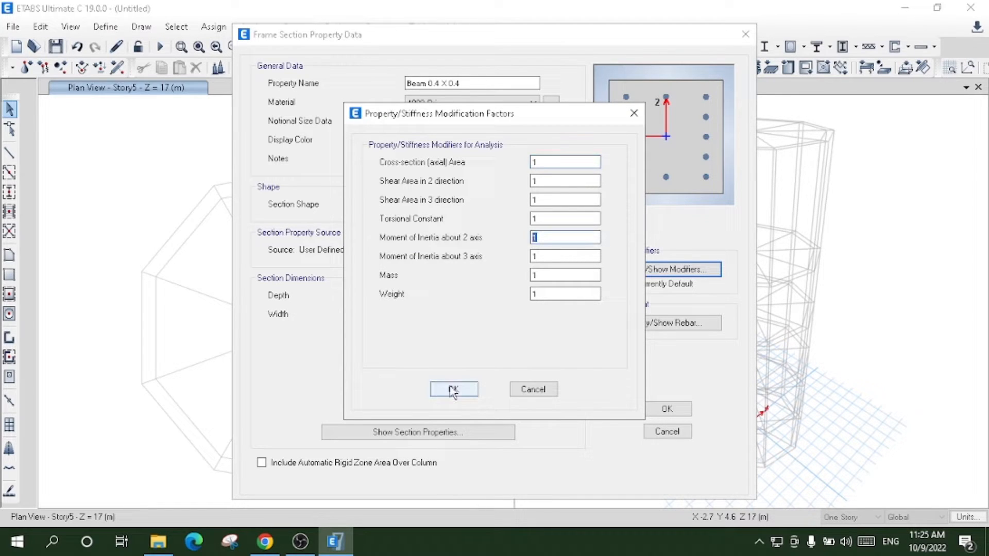
pyautogui.click(453, 389)
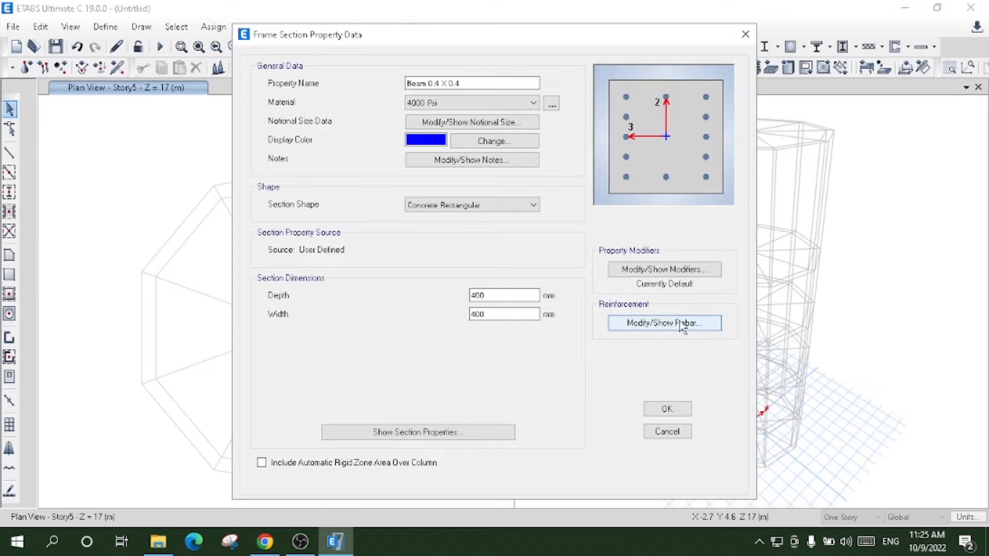
# Set the beam section's reinforcement design type to M3 Design Only (Beam) with A615Gr60 bars and save the section
pyautogui.click(686, 323)
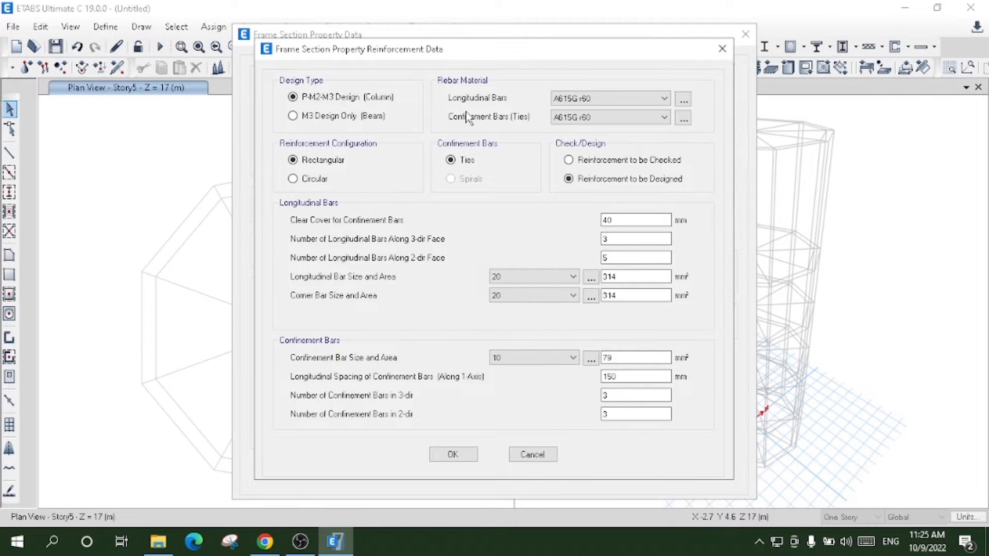
pyautogui.click(355, 116)
pyautogui.click(606, 99)
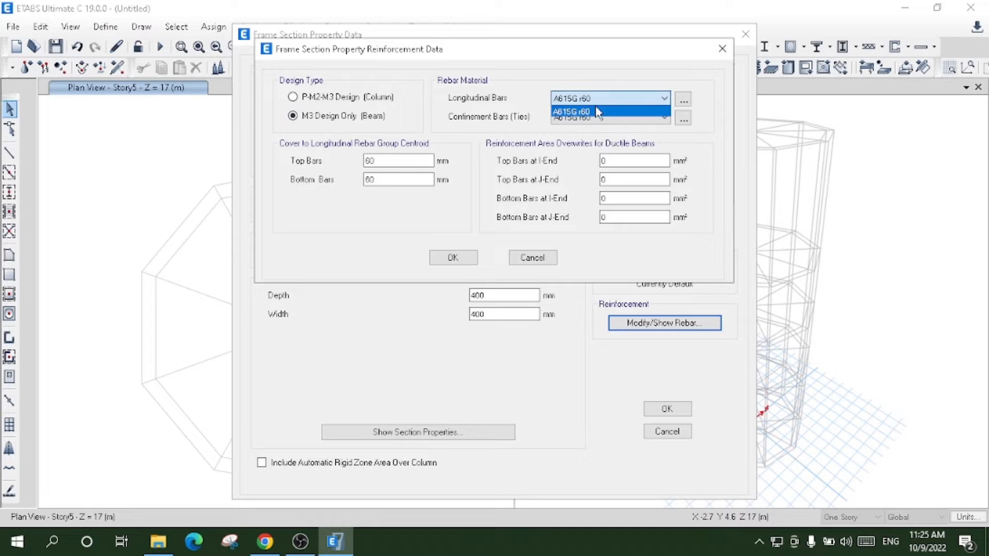
pyautogui.click(446, 259)
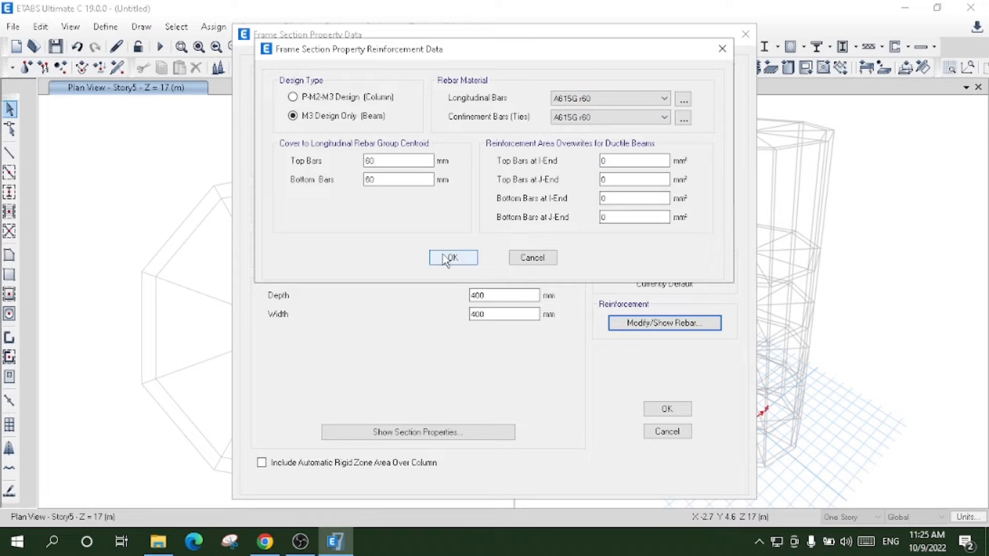
pyautogui.click(446, 259)
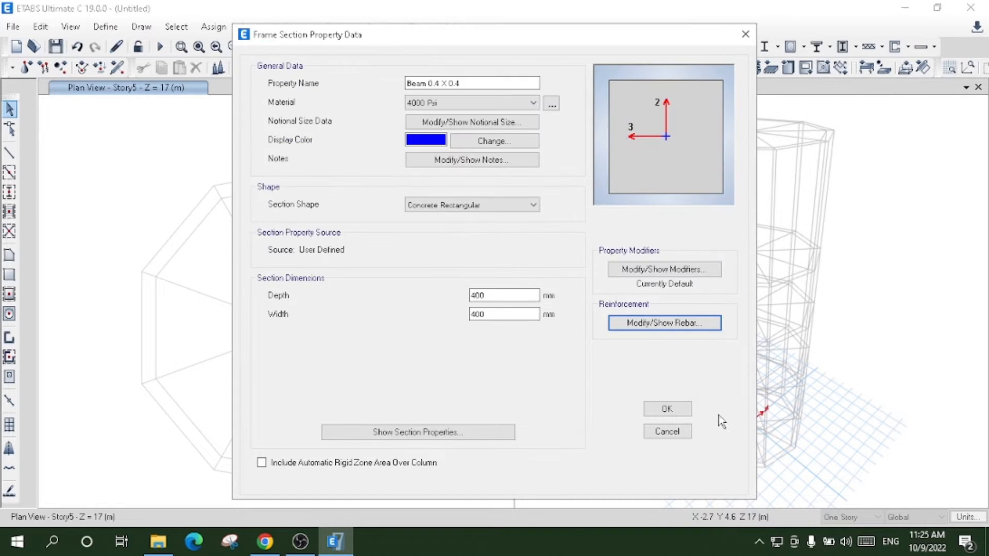
pyautogui.click(674, 412)
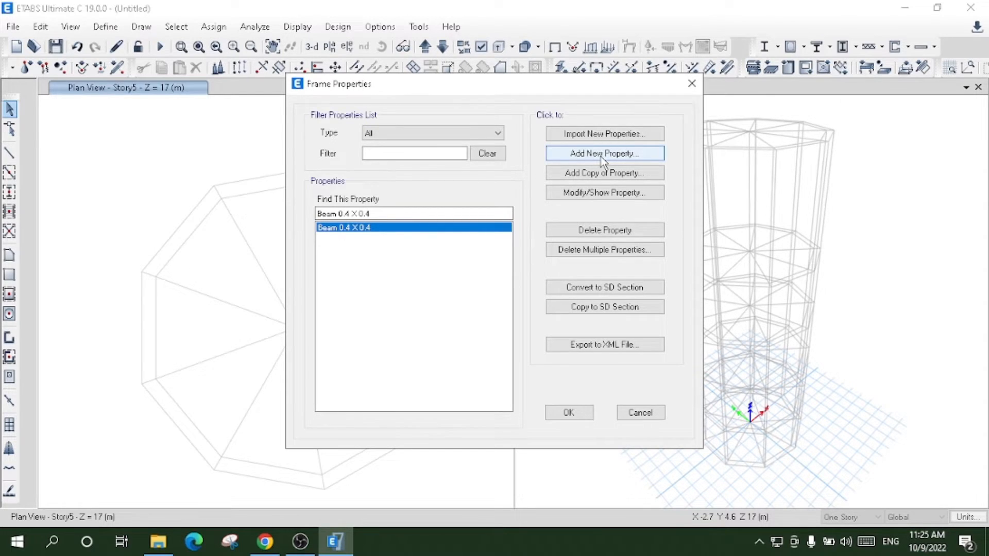
# Add a Concrete Circle frame section named "Column 0.50 m" with material 4000 Psi and a diameter of 500 mm
pyautogui.click(604, 154)
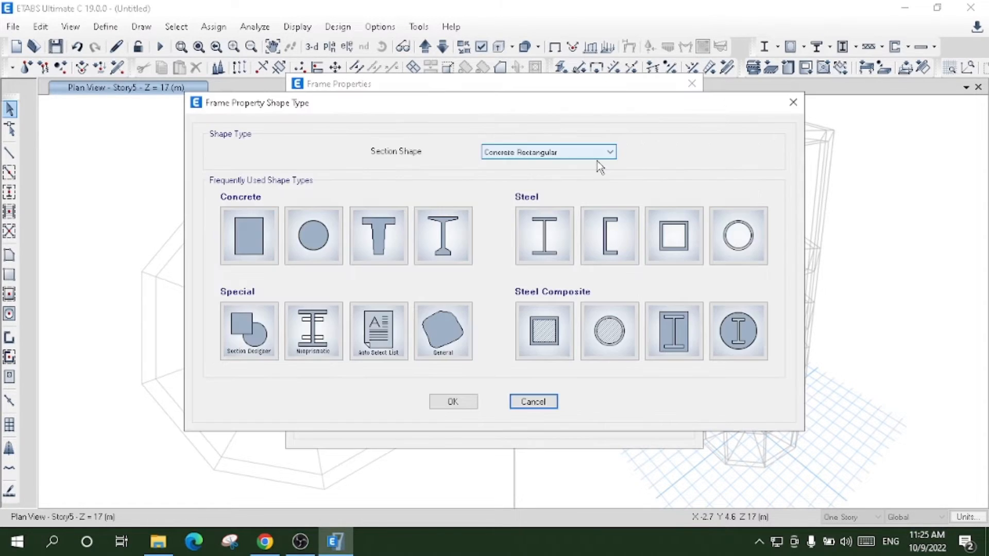
pyautogui.click(314, 233)
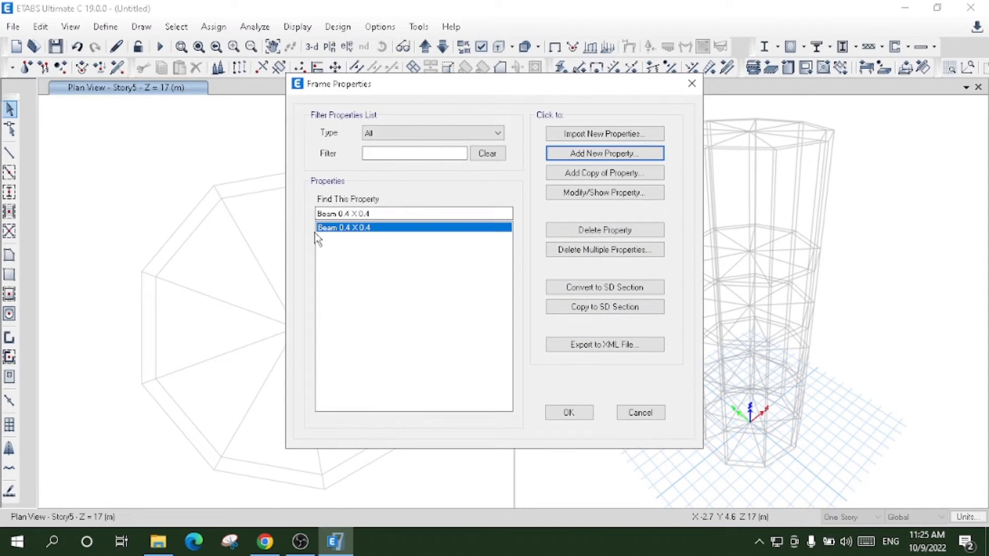
pyautogui.press('BackSpace')
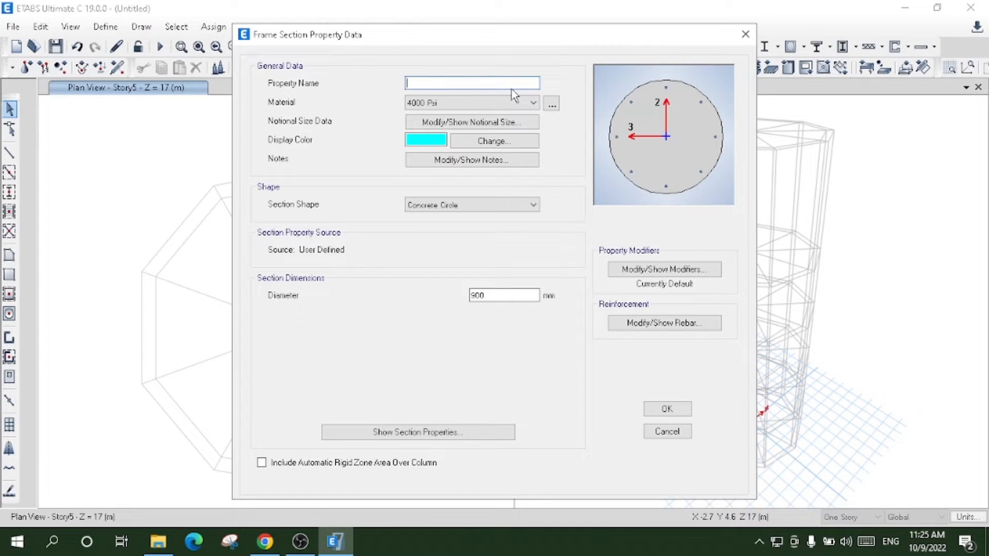
pyautogui.write('Column 0.50 m')
pyautogui.click(502, 103)
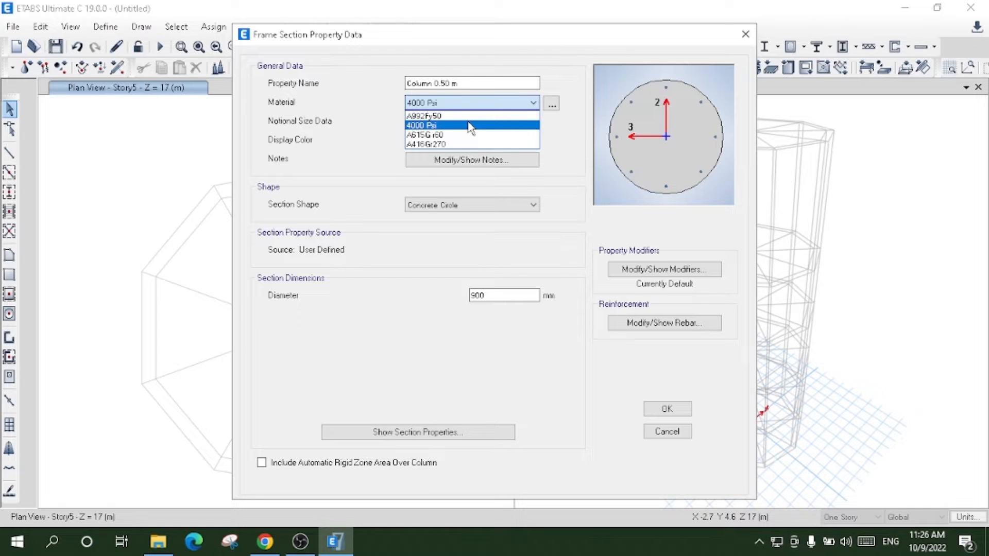
pyautogui.click(470, 125)
pyautogui.moveTo(496, 295); pyautogui.dragTo(442, 295)
pyautogui.write('500')
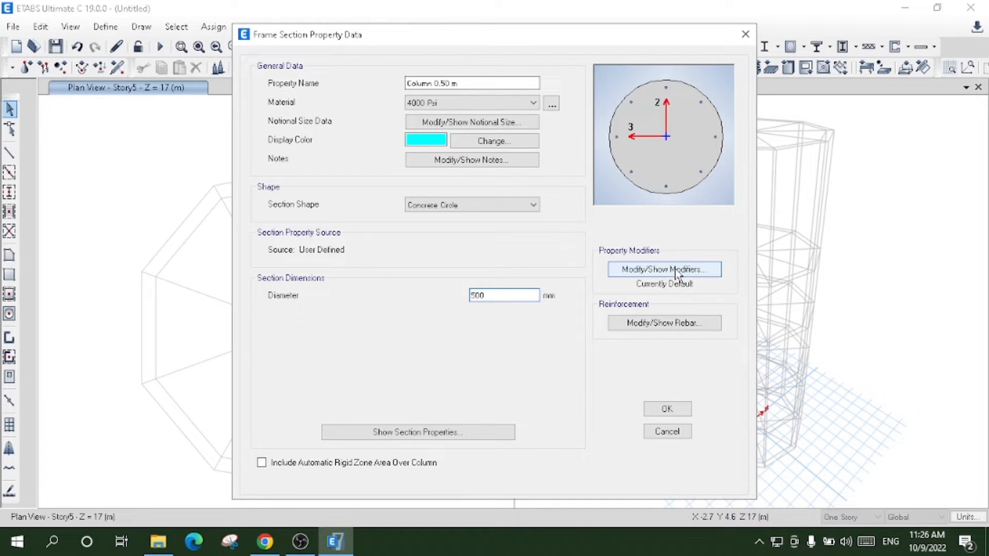
# Set the column section's stiffness modifiers for moment of inertia about the 2 and 3 axes to 0.7 each
pyautogui.click(676, 272)
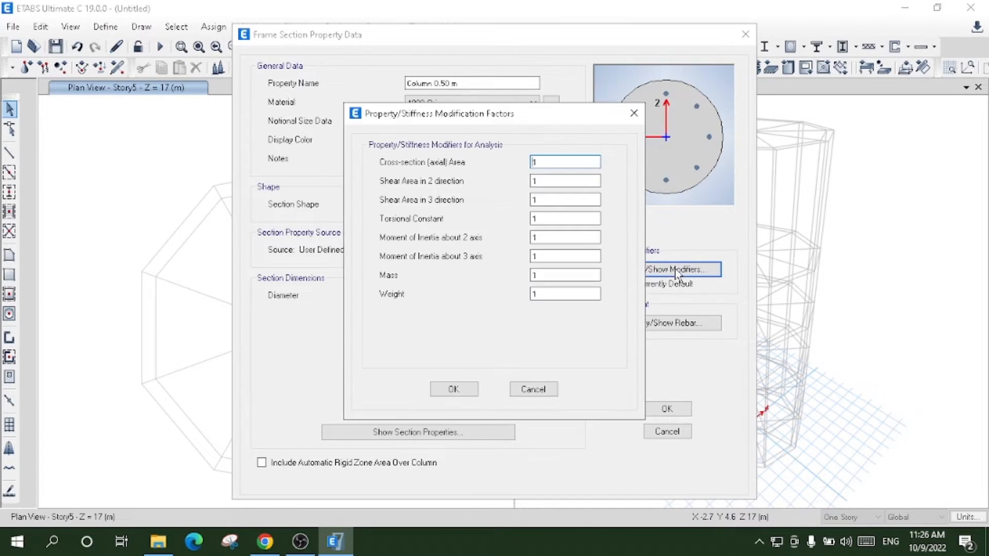
pyautogui.doubleClick(552, 239)
pyautogui.write('0.7')
pyautogui.doubleClick(538, 256)
pyautogui.write('0.7')
pyautogui.click(439, 387)
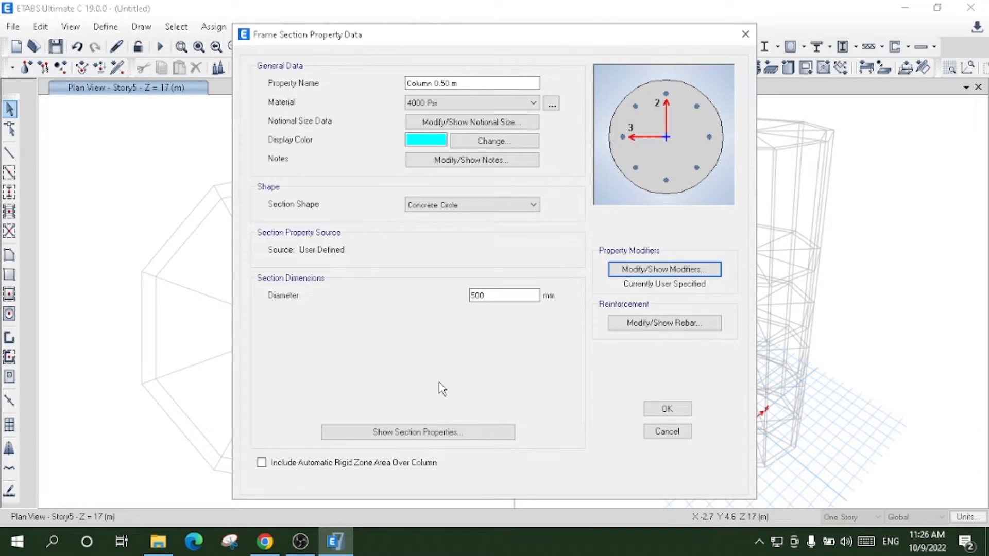
# Choose A615Gr60 for the column section's longitudinal bars, keep the P-M2-M3 column design, and save the section
pyautogui.click(653, 325)
pyautogui.click(618, 97)
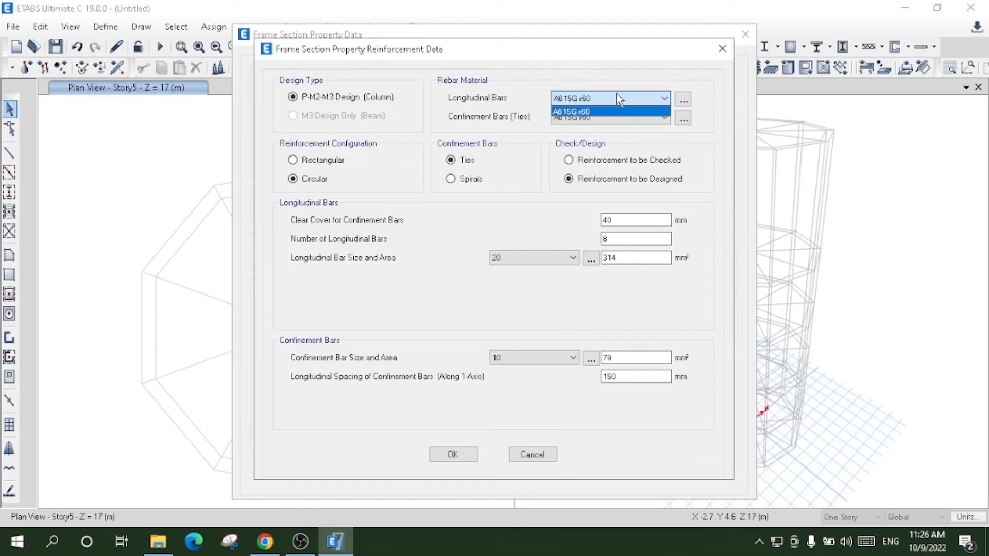
pyautogui.click(600, 112)
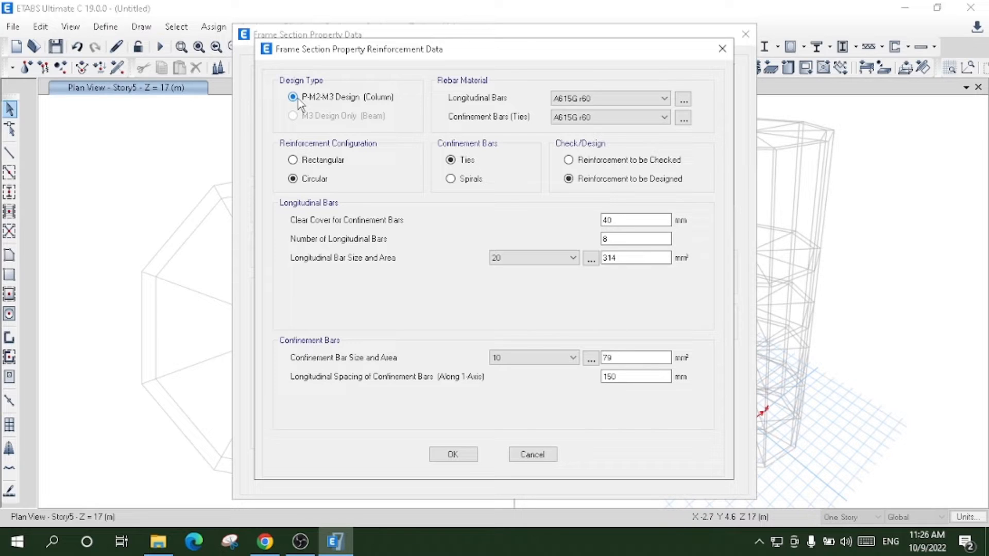
pyautogui.click(449, 454)
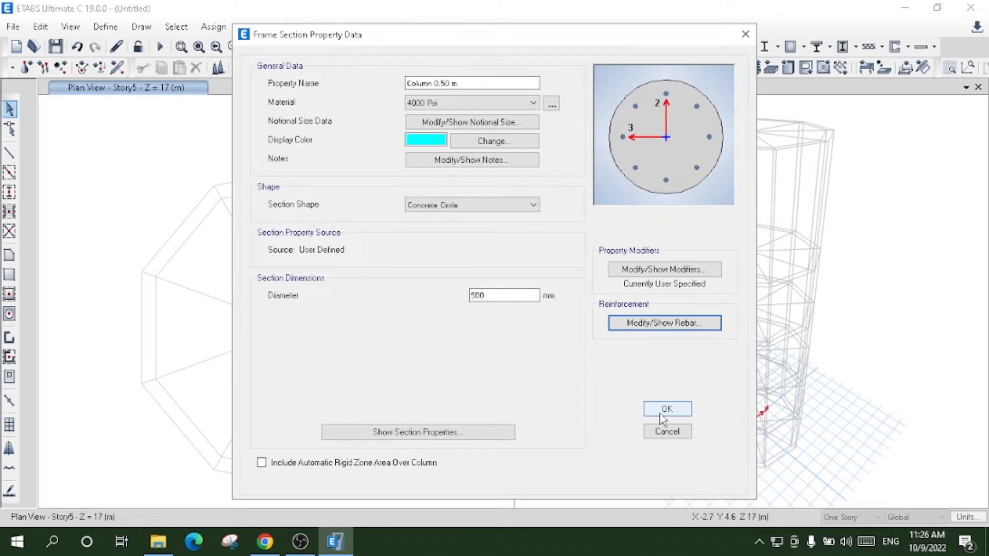
pyautogui.click(663, 416)
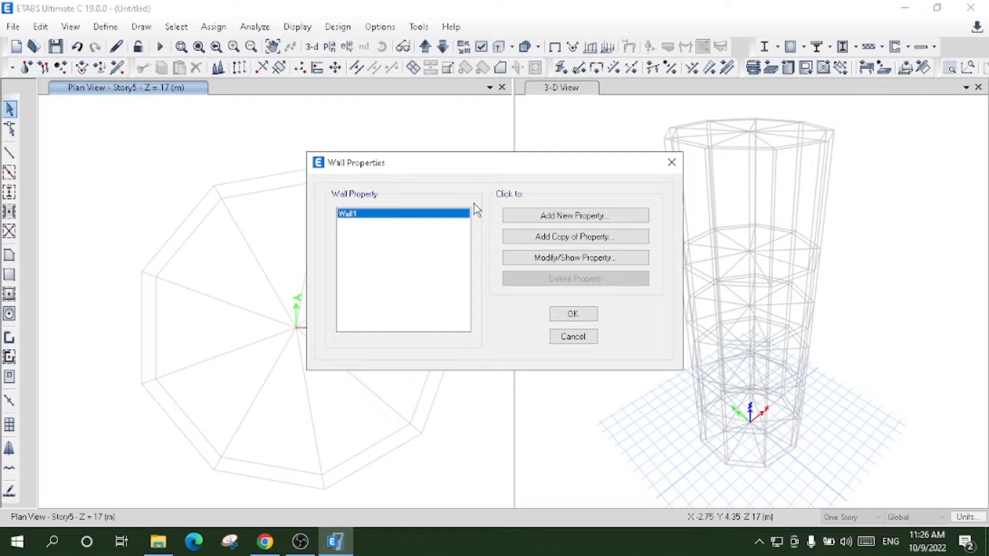
# Add a wall property named "Wall 25" with material 4000 Psi, Shell-Thin modeling type and a thickness of 250 mm
pyautogui.click(563, 223)
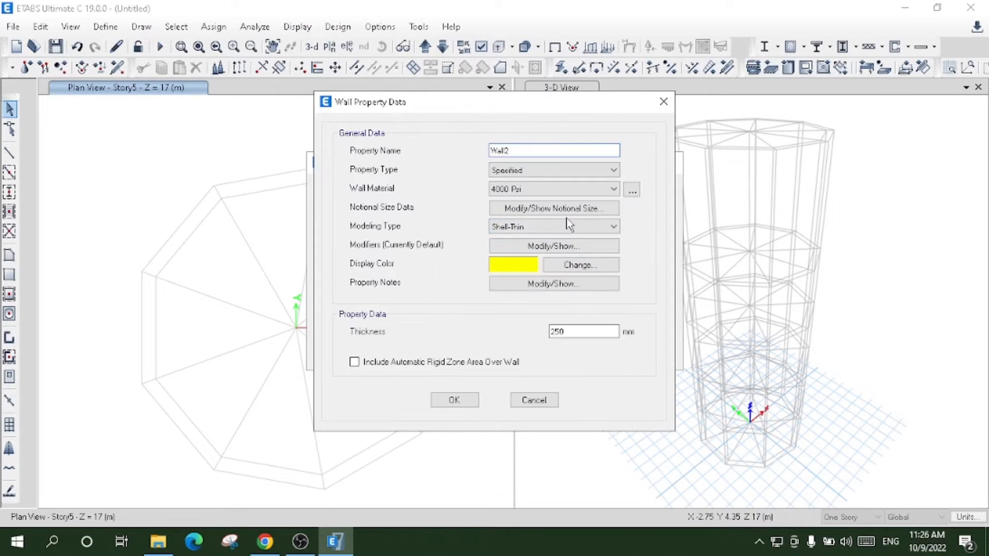
pyautogui.click(520, 191)
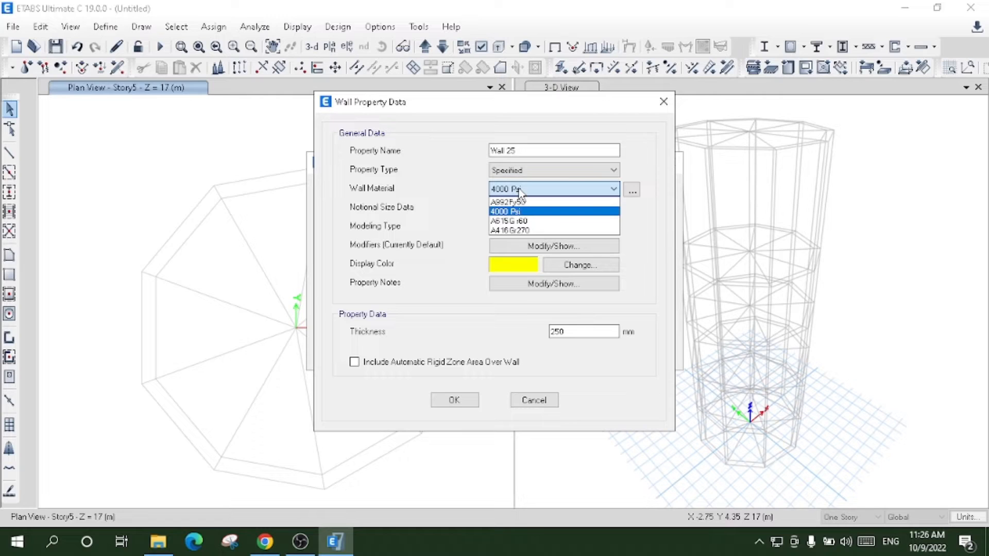
pyautogui.click(525, 212)
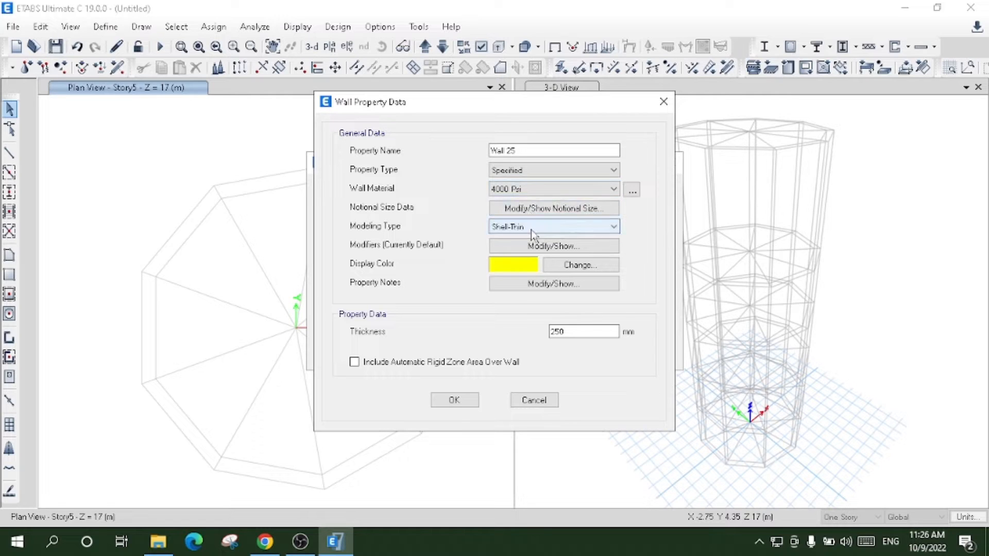
pyautogui.click(531, 227)
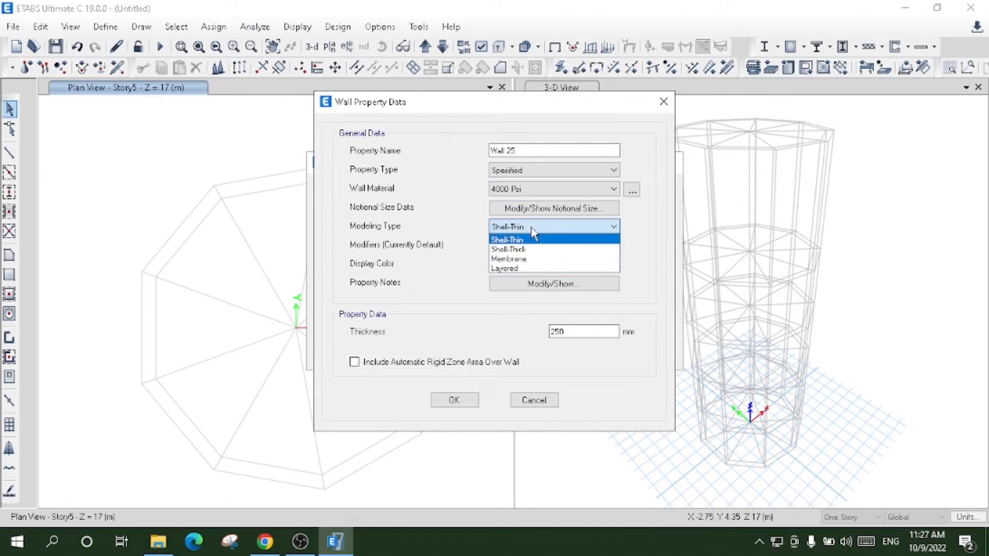
pyautogui.click(531, 235)
pyautogui.doubleClick(570, 332)
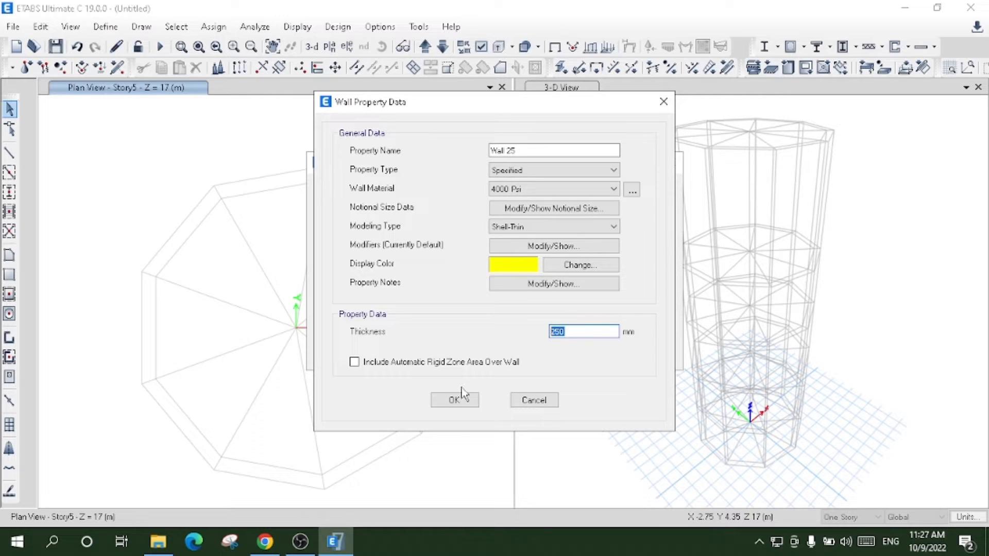
pyautogui.click(455, 399)
# Delete the default Wall1 property and accept the wall property list
pyautogui.click(573, 281)
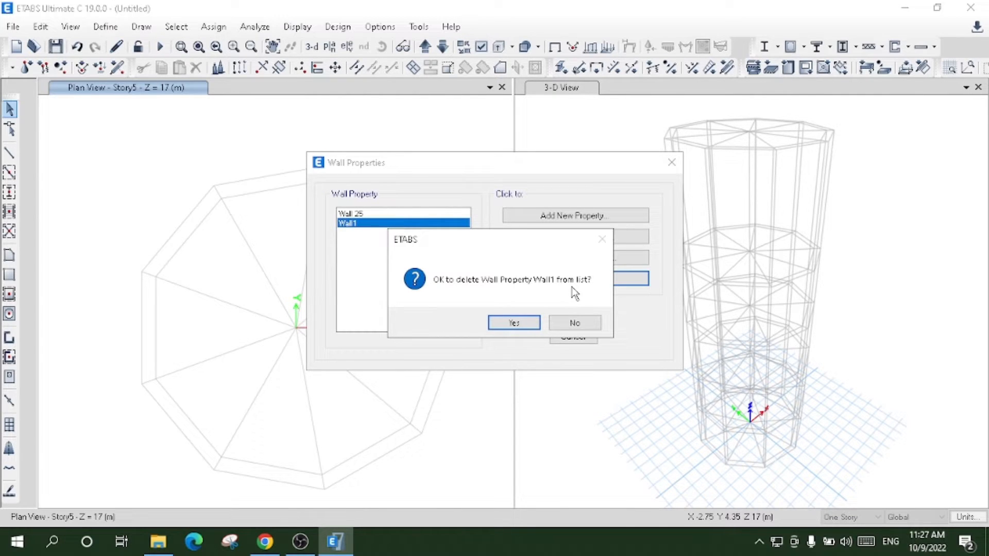
pyautogui.press('Return')
pyautogui.click(567, 314)
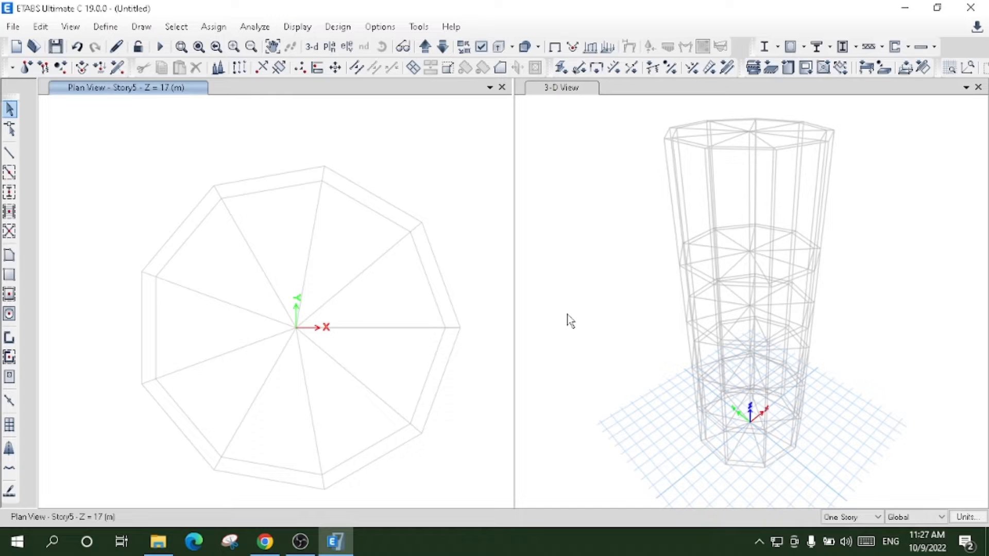
# Add a slab property named "Bottom Slab 300 mm" with 4000 Psi material, Shell-Thin modeling, type Slab and 300 mm thickness
pyautogui.click(105, 27)
pyautogui.moveTo(124, 69)
pyautogui.click(324, 110)
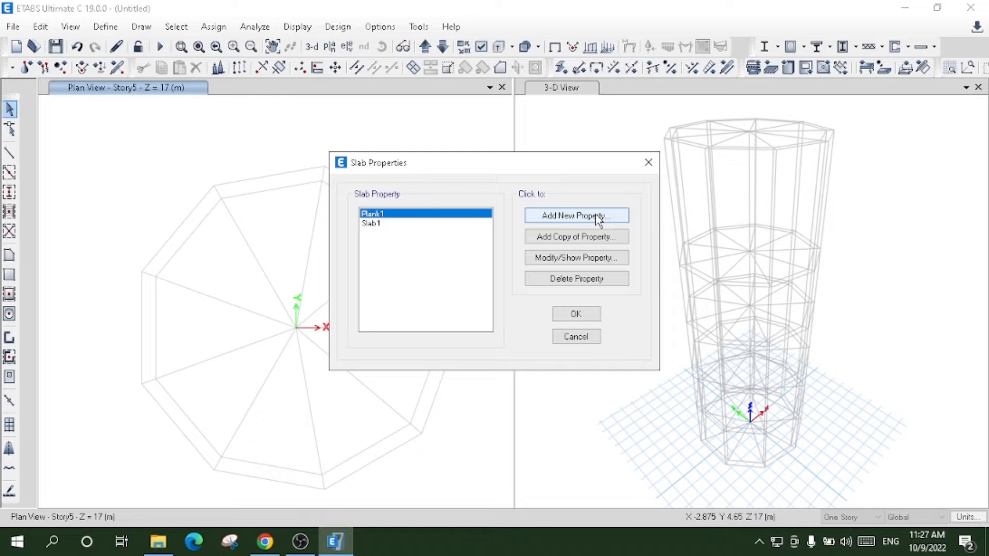
pyautogui.click(582, 220)
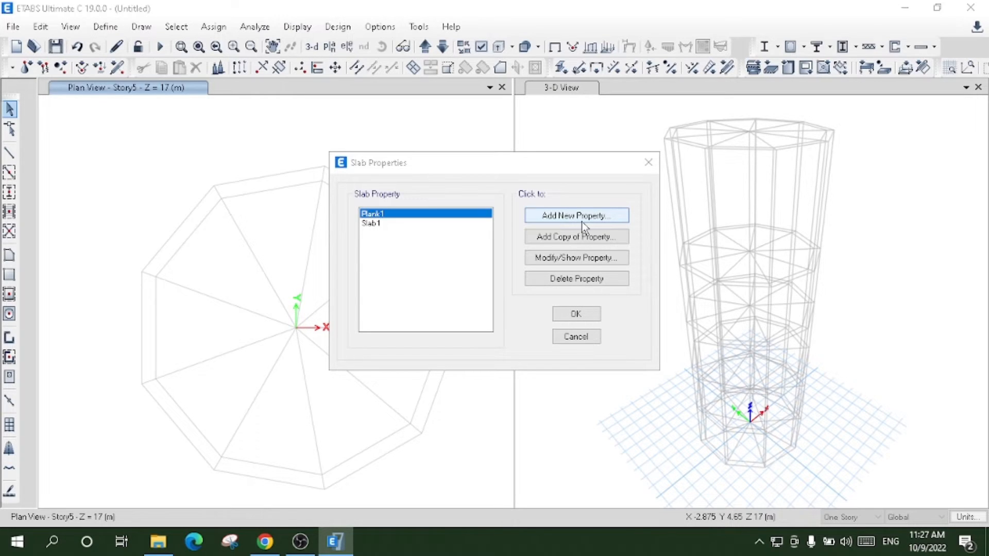
pyautogui.press('BackSpace')
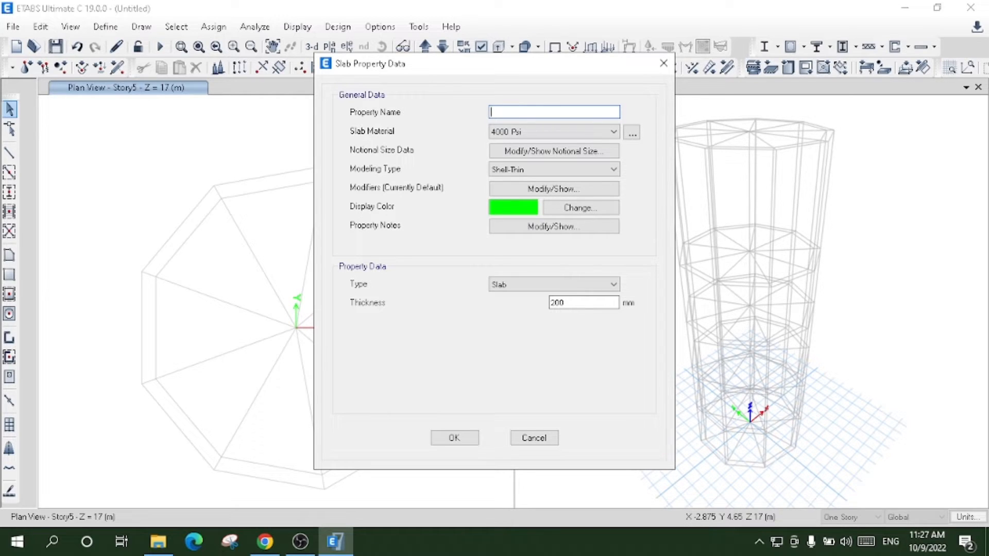
pyautogui.write('Bottom Slab 300 mm')
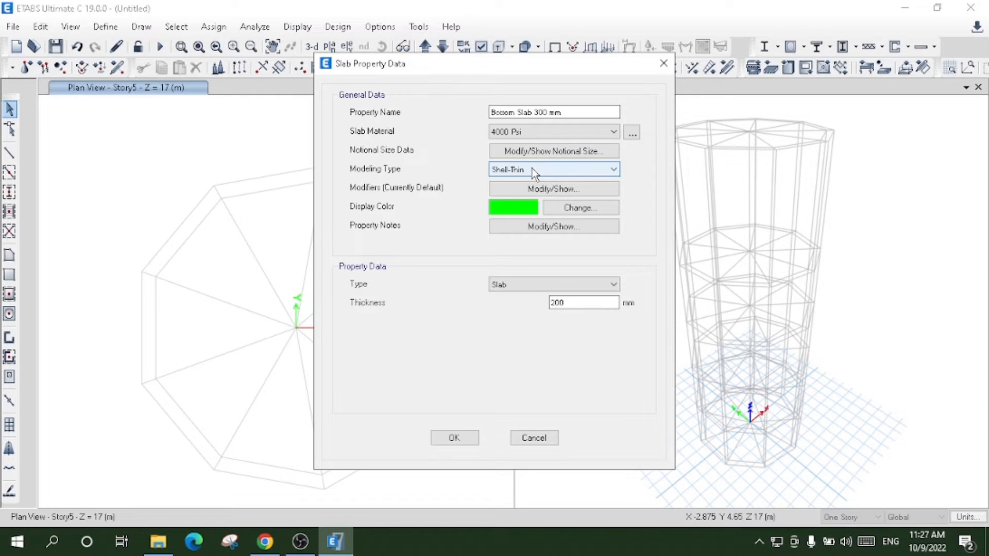
pyautogui.click(531, 168)
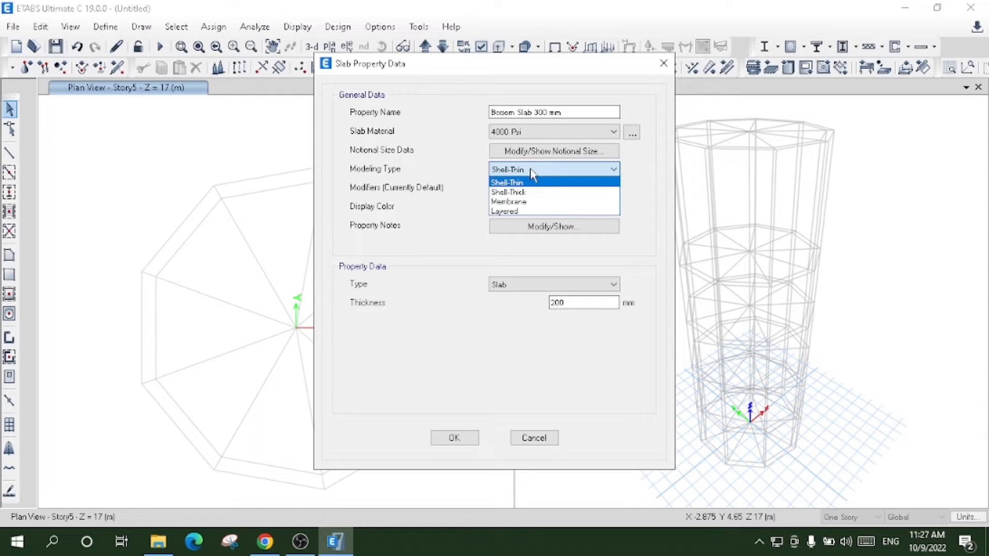
pyautogui.click(529, 168)
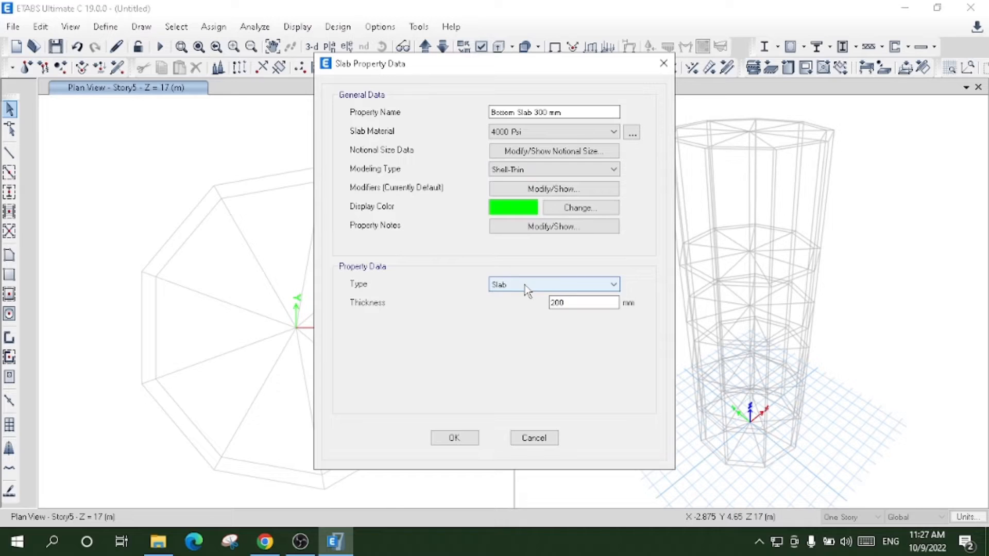
pyautogui.click(526, 288)
pyautogui.click(531, 291)
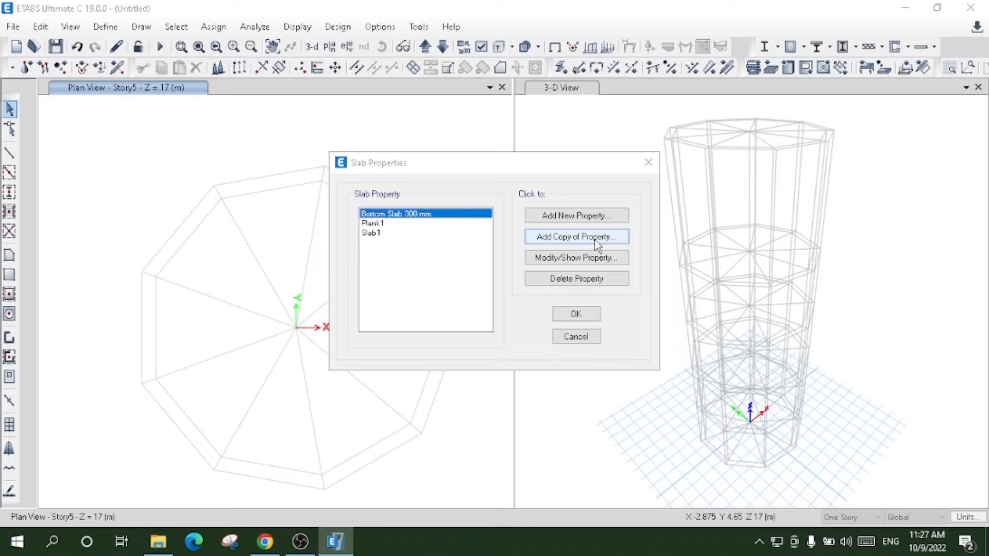
# Create a copy of the bottom slab property and name it "Roof Slab 150 mm"
pyautogui.click(530, 238)
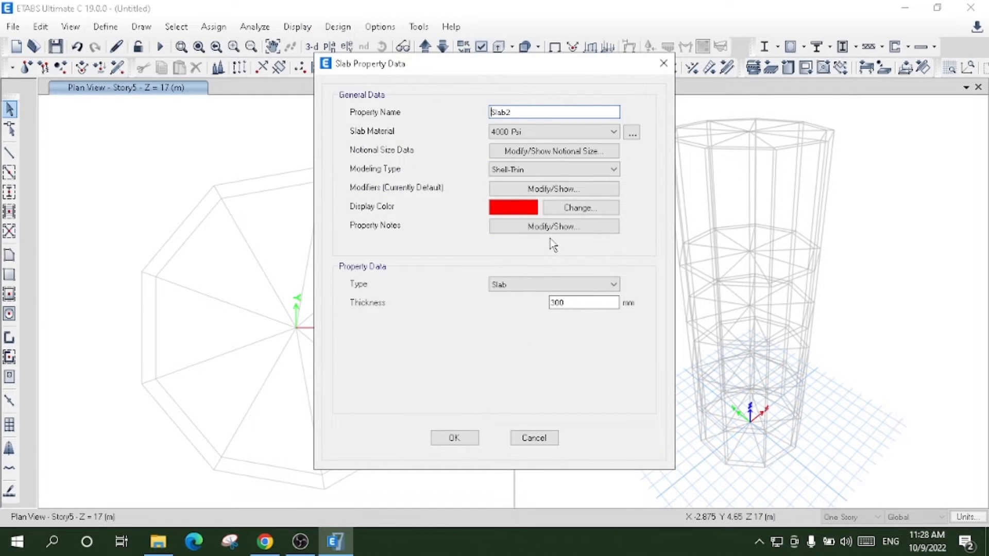
pyautogui.doubleClick(529, 111)
pyautogui.write('Roof Slab 150 mm')
pyautogui.hotkey('ctrl', 'shift', 'Left')
pyautogui.hotkey('ctrl', 'shift', 'Left')
pyautogui.hotkey('ctrl', 'shift', 'Left')
pyautogui.hotkey('ctrl', 'shift', 'Left')
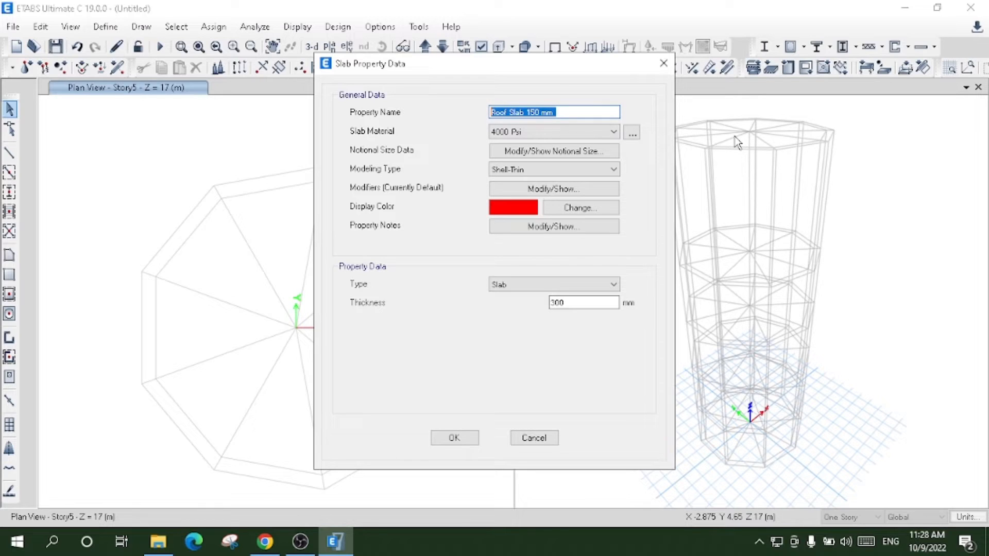
pyautogui.click(564, 113)
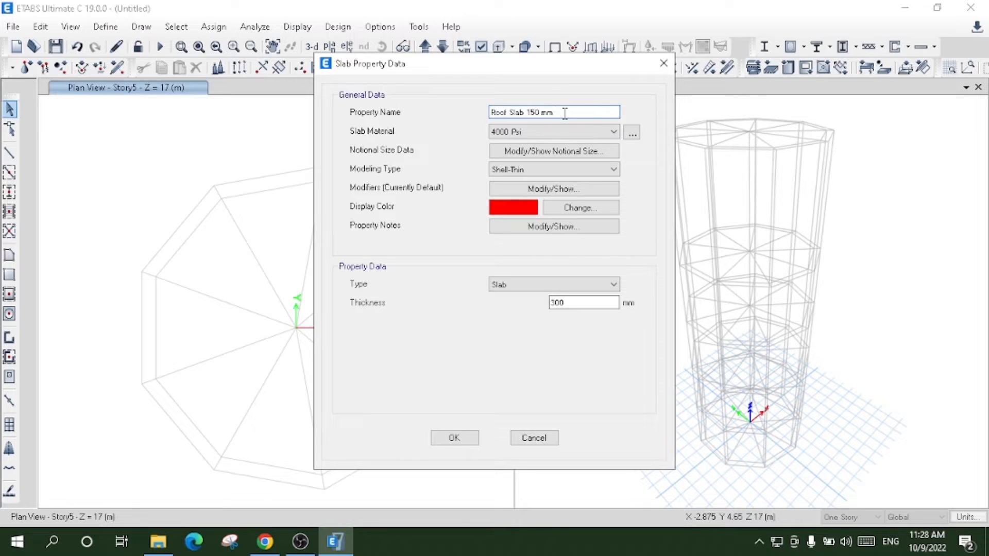
# Keep the roof slab's type as Slab and set its thickness to 150 mm
pyautogui.click(565, 286)
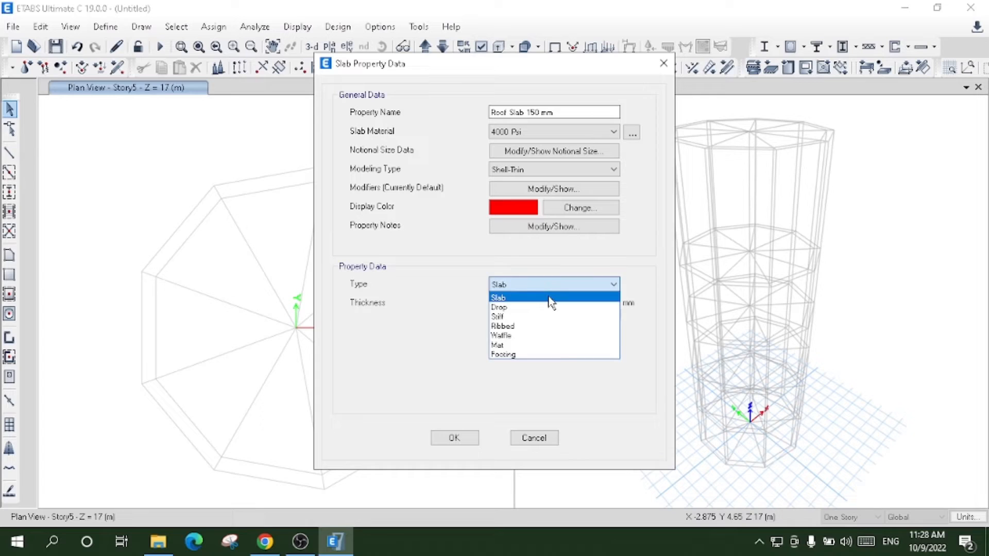
pyautogui.click(549, 298)
pyautogui.click(566, 303)
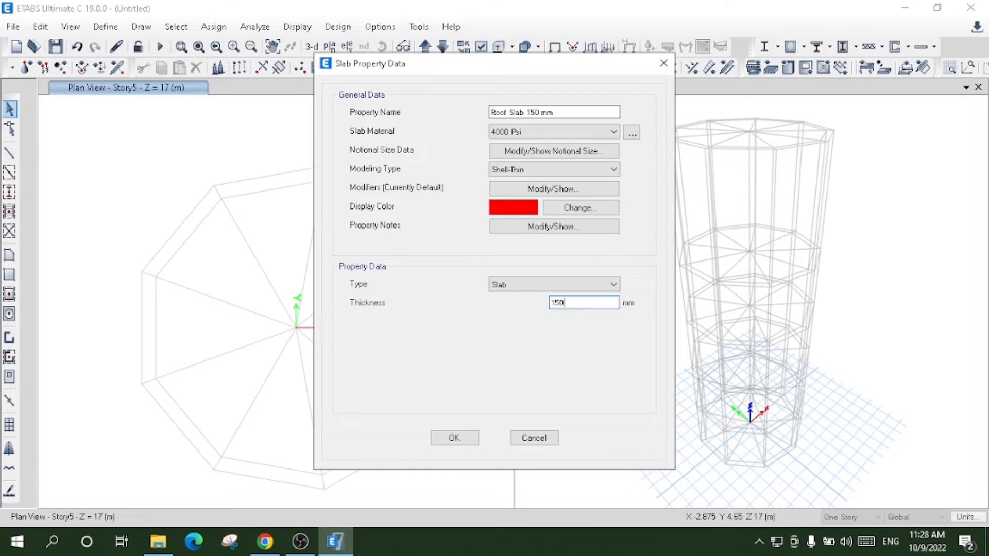
# Confirm the roof slab's data, delete the default Plank1 slab property and accept the slab property list
pyautogui.press('Return')
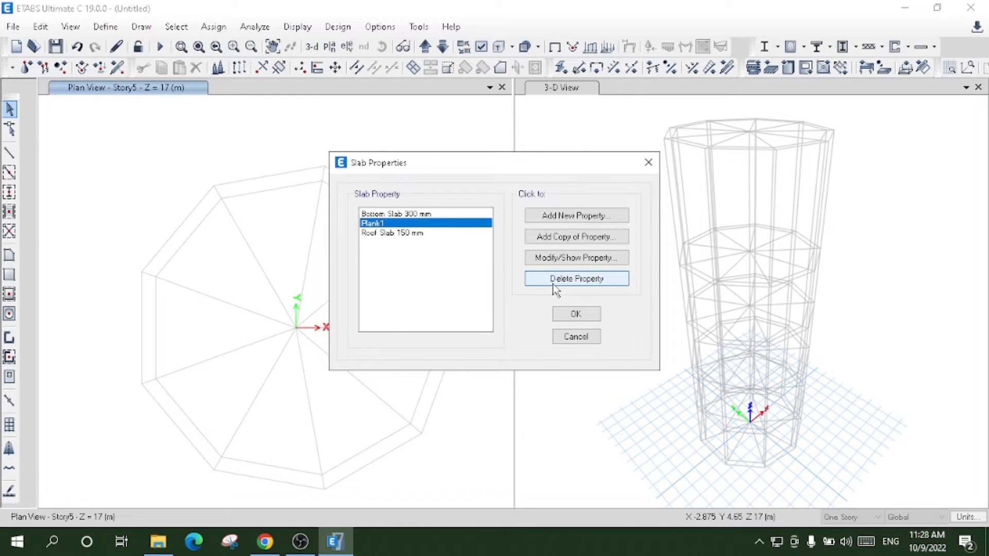
pyautogui.click(553, 285)
pyautogui.click(529, 324)
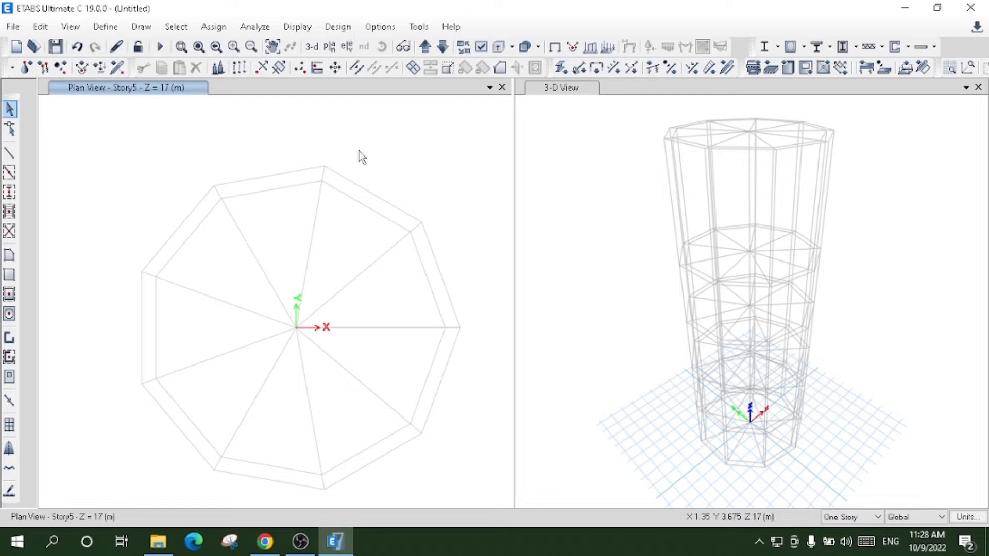
# On the Story5 plan, draw a wall from grid point B 4 to grid point B 5 on the inner ring
pyautogui.click(9, 339)
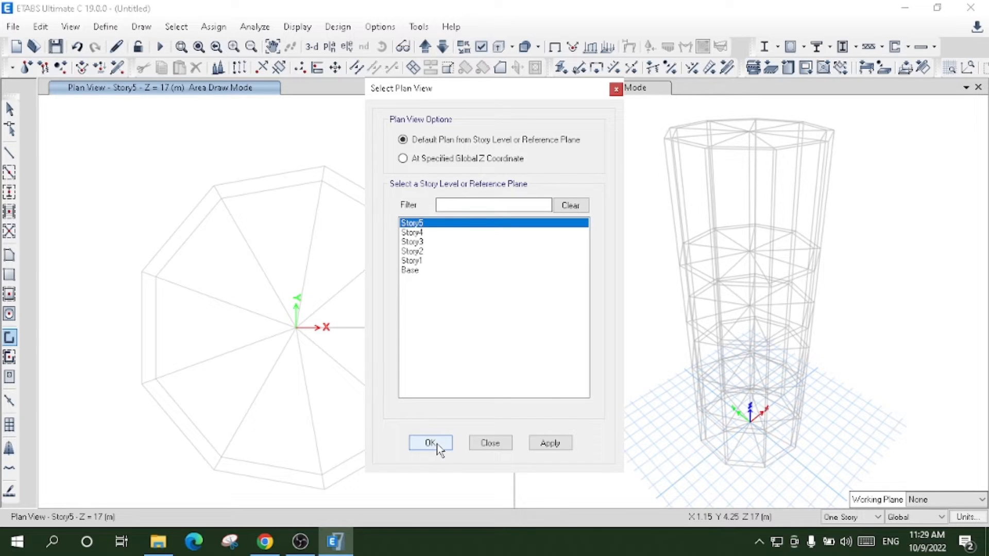
pyautogui.click(430, 444)
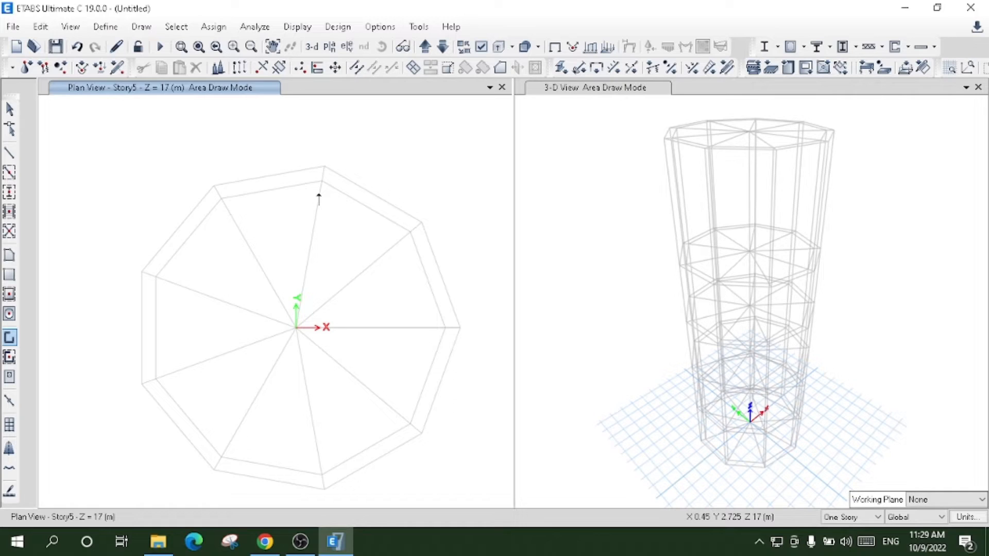
pyautogui.click(323, 181)
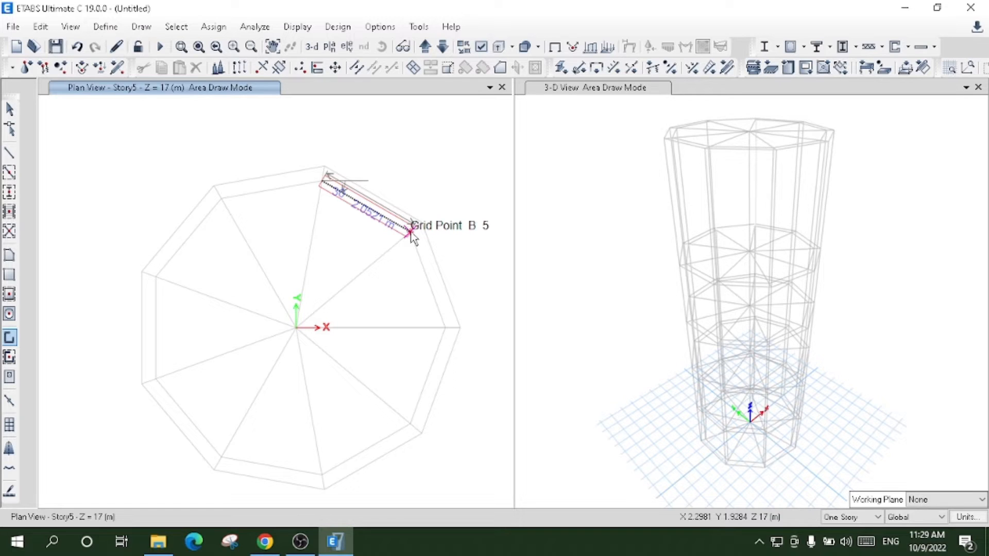
pyautogui.click(411, 234)
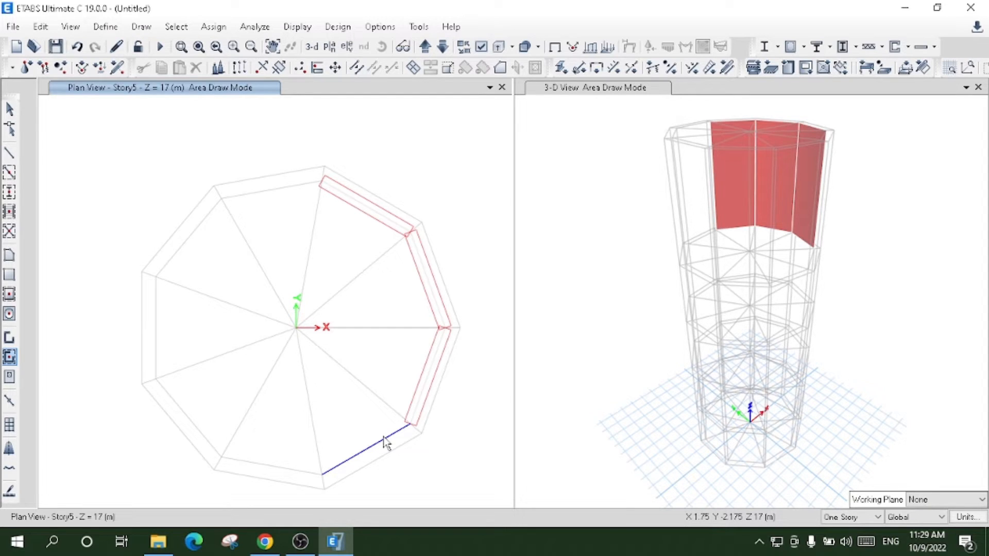
# Quick-draw walls along the remaining grid segments of the inner ring at Story5 to close the nine-sided tank wall
pyautogui.click(386, 443)
pyautogui.click(268, 464)
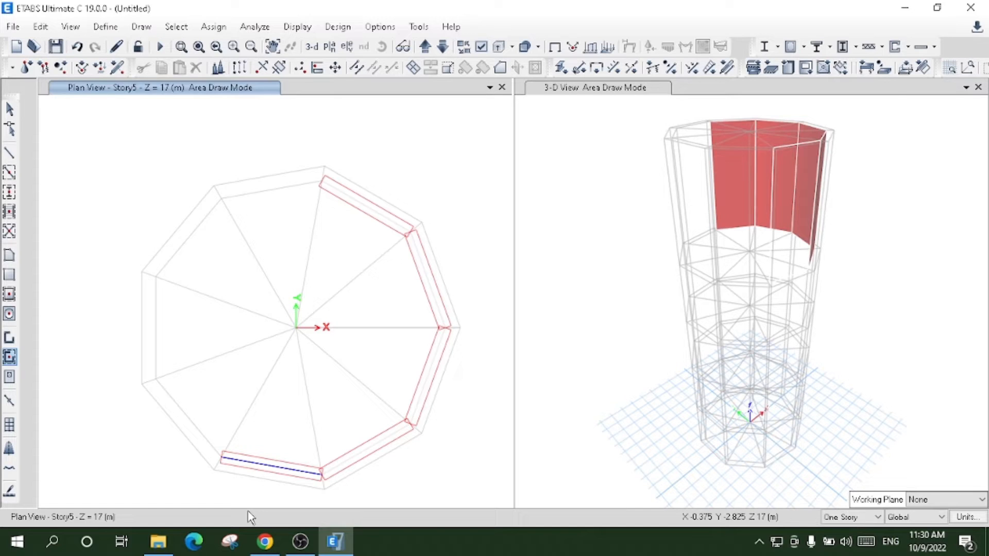
pyautogui.click(194, 426)
pyautogui.click(156, 325)
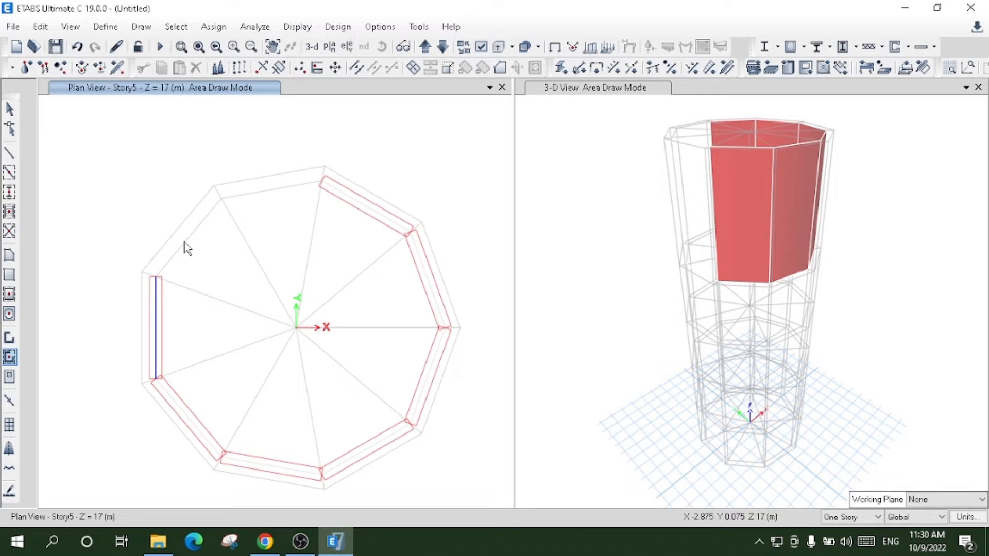
pyautogui.click(186, 247)
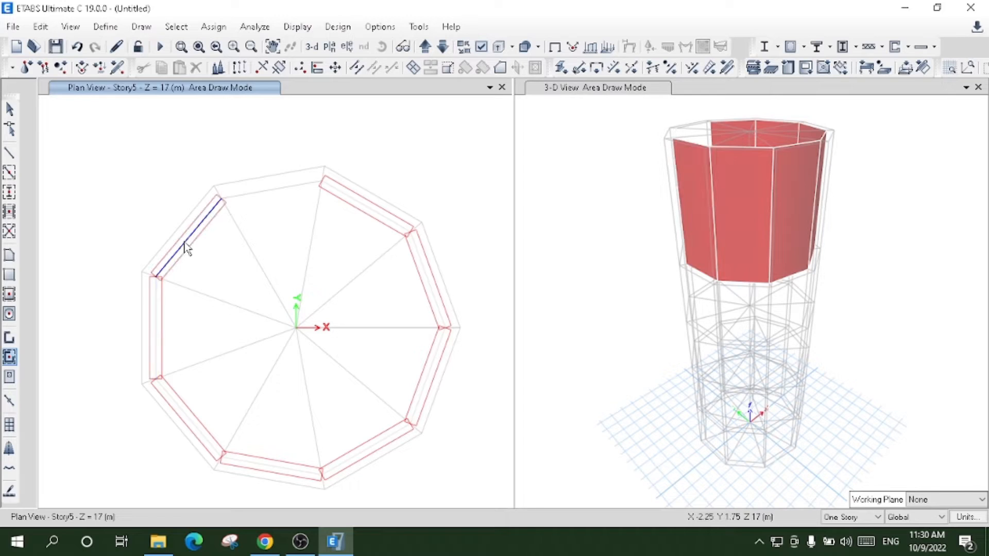
pyautogui.press('Escape')
# Start drawing a floor area with Roof Slab 150 mm as its property
pyautogui.click(560, 89)
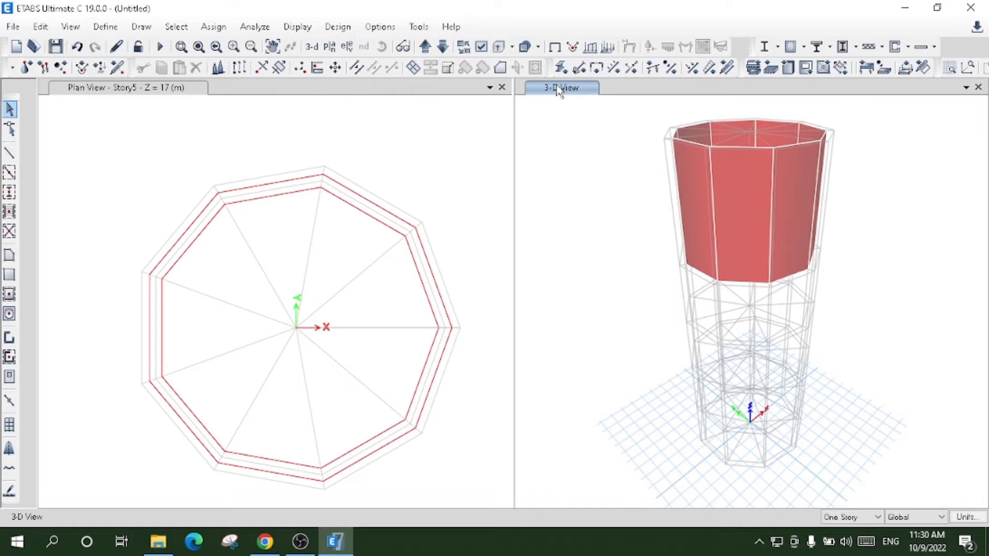
pyautogui.keyDown('shift'); pyautogui.moveTo(687, 242); pyautogui.dragTo(737, 259, button='middle'); pyautogui.keyUp('shift')
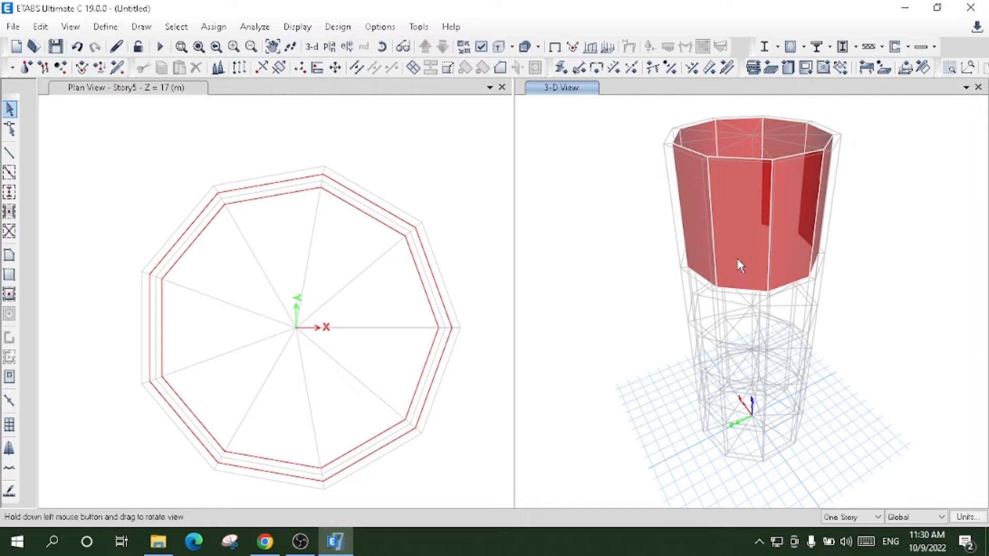
pyautogui.moveTo(737, 259); pyautogui.dragTo(695, 256)
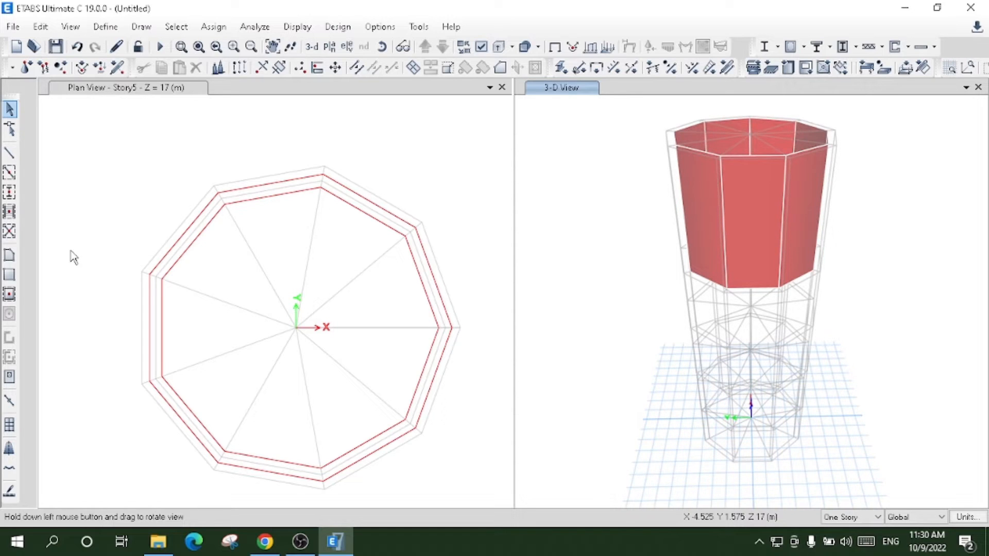
pyautogui.click(10, 256)
pyautogui.click(523, 141)
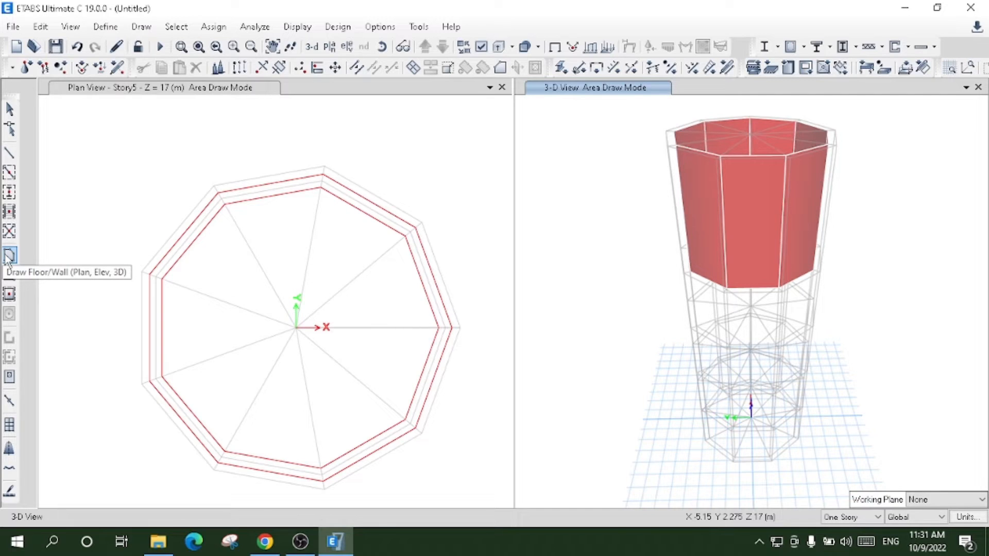
pyautogui.click(10, 256)
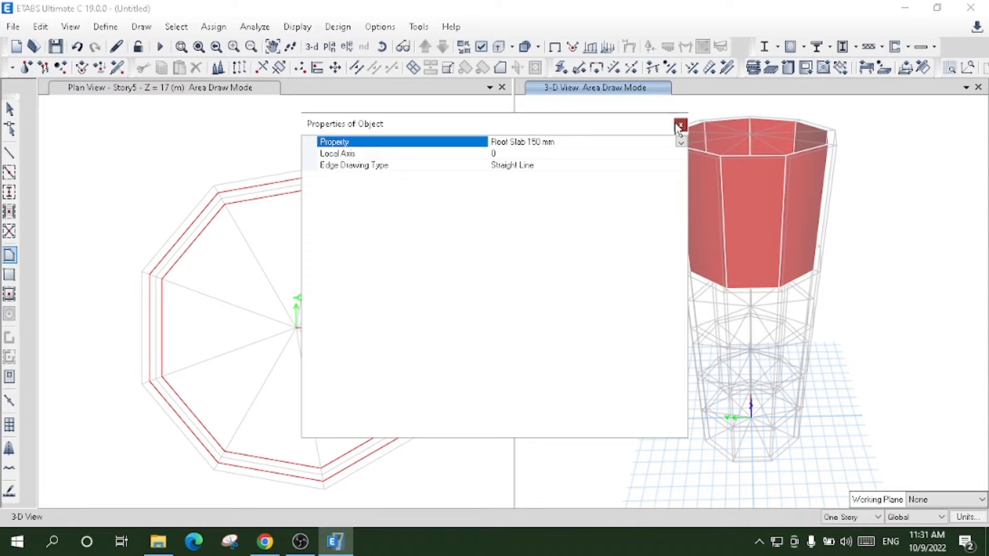
pyautogui.click(680, 125)
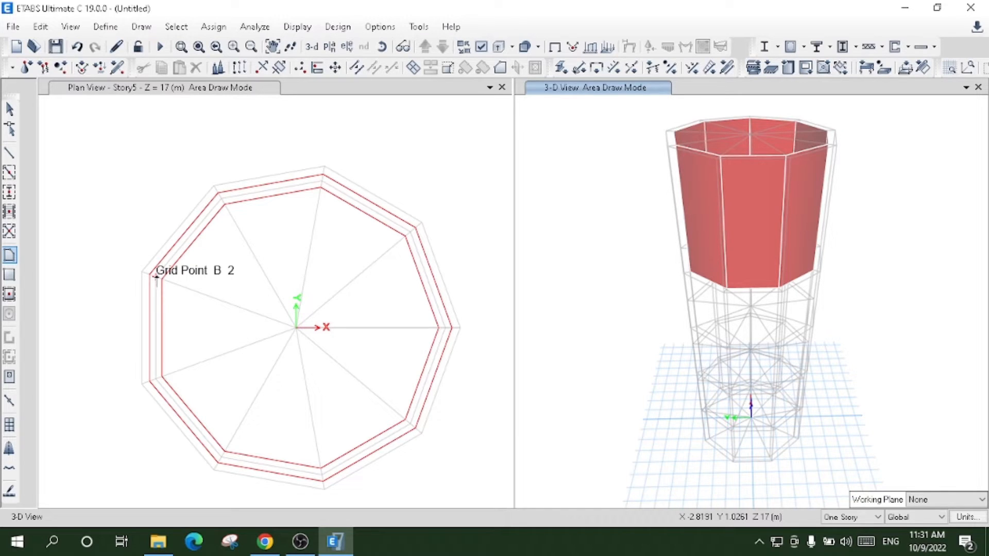
# Draw the nine-sided roof slab on the Story5 plan through the inner ring's grid points, starting at grid point B 2
pyautogui.click(156, 275)
pyautogui.click(220, 190)
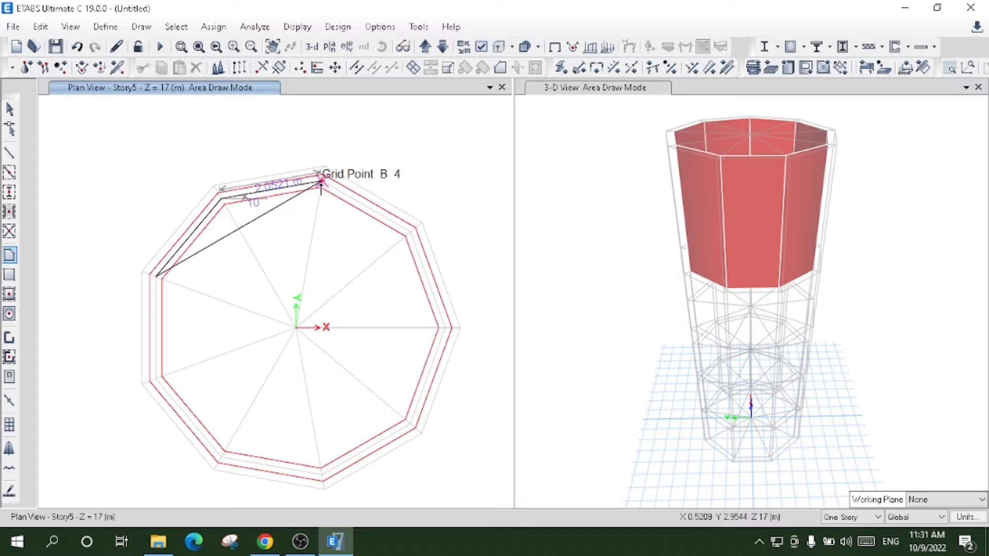
pyautogui.click(320, 181)
pyautogui.click(416, 230)
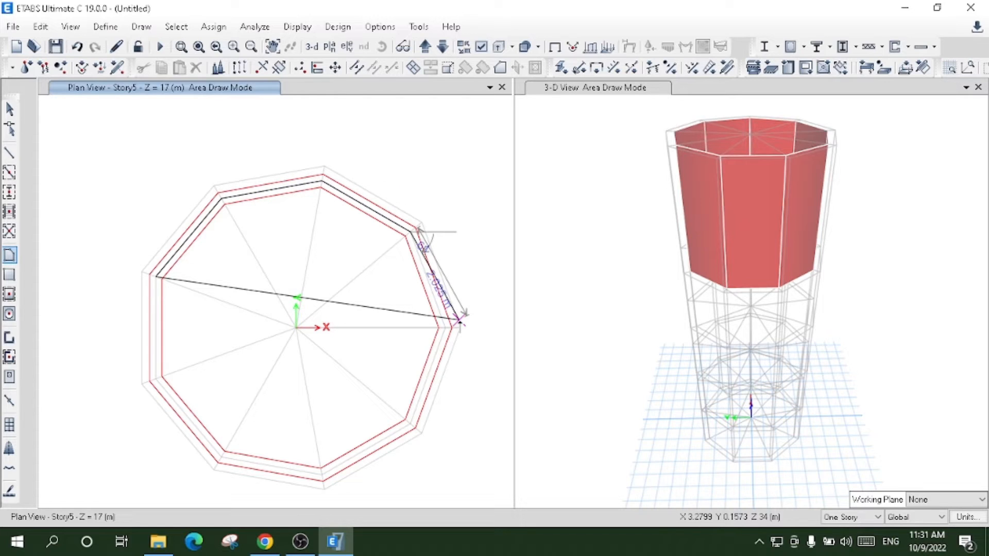
pyautogui.click(458, 323)
pyautogui.click(412, 425)
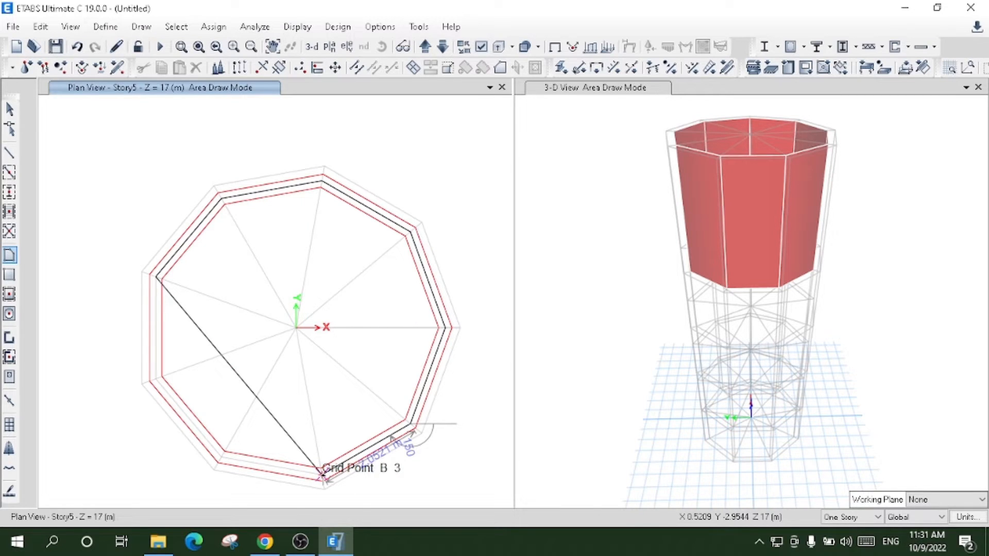
pyautogui.click(324, 472)
pyautogui.click(223, 454)
pyautogui.click(154, 379)
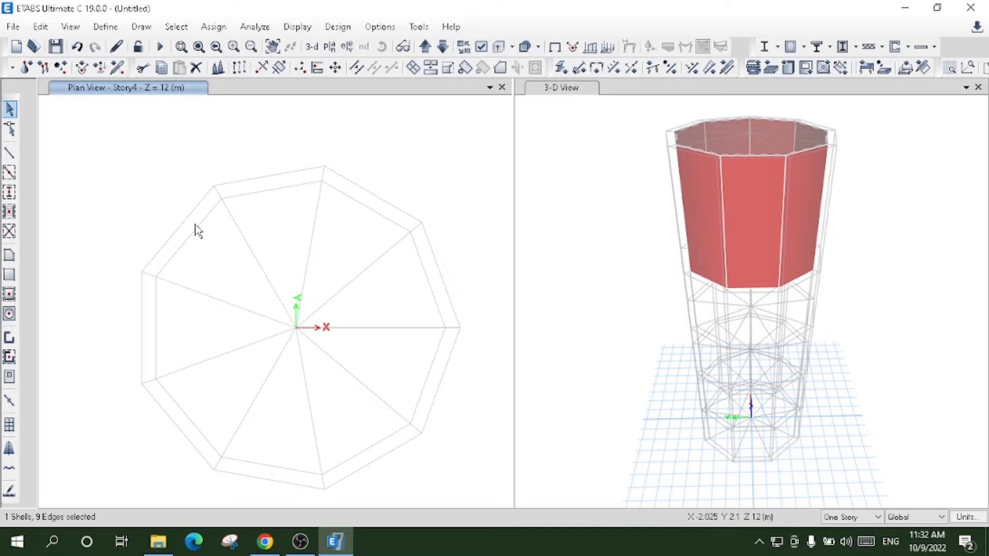
# Quick-draw Beam 0.4 X 0.4 frames along every inner ring segment on the Story4 plan, applying them to all stories
pyautogui.click(9, 174)
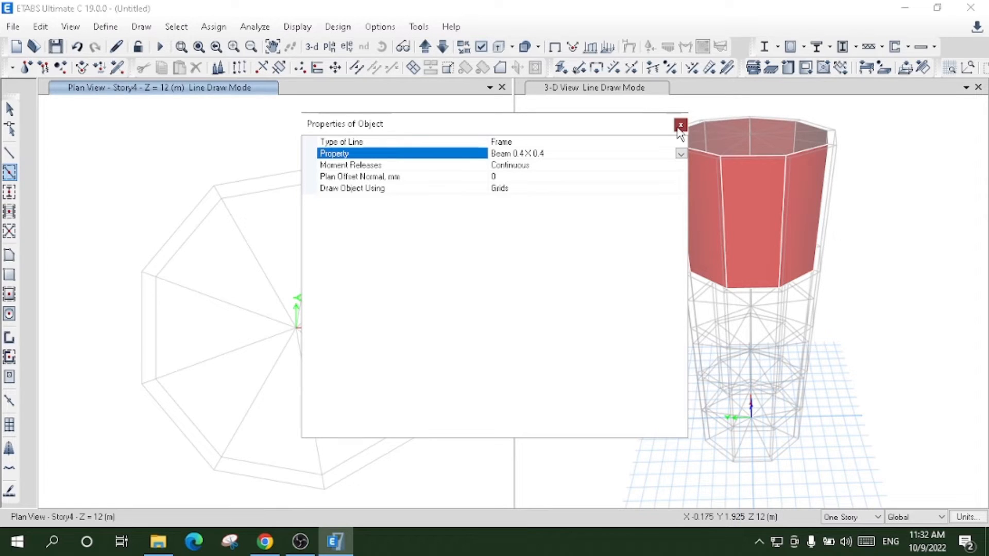
pyautogui.click(678, 128)
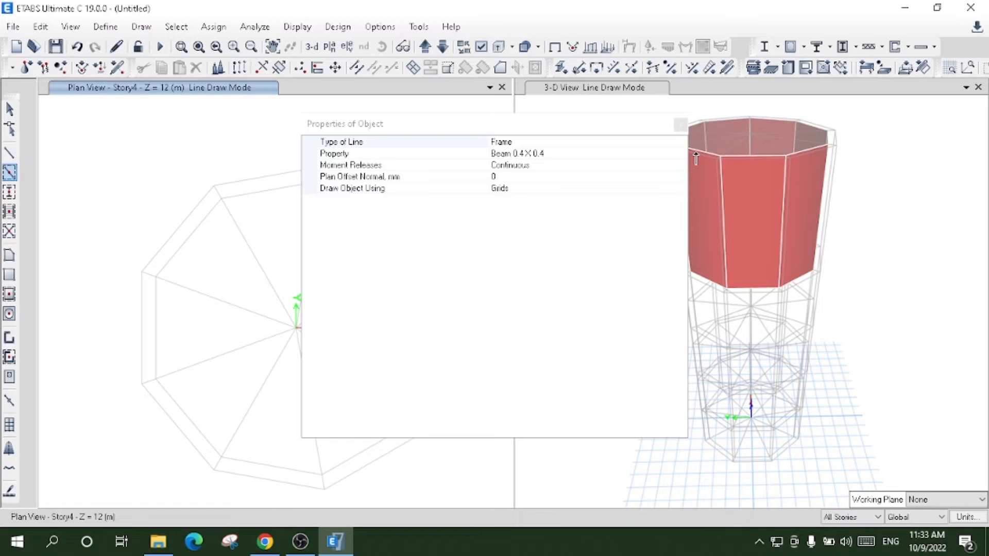
pyautogui.click(362, 209)
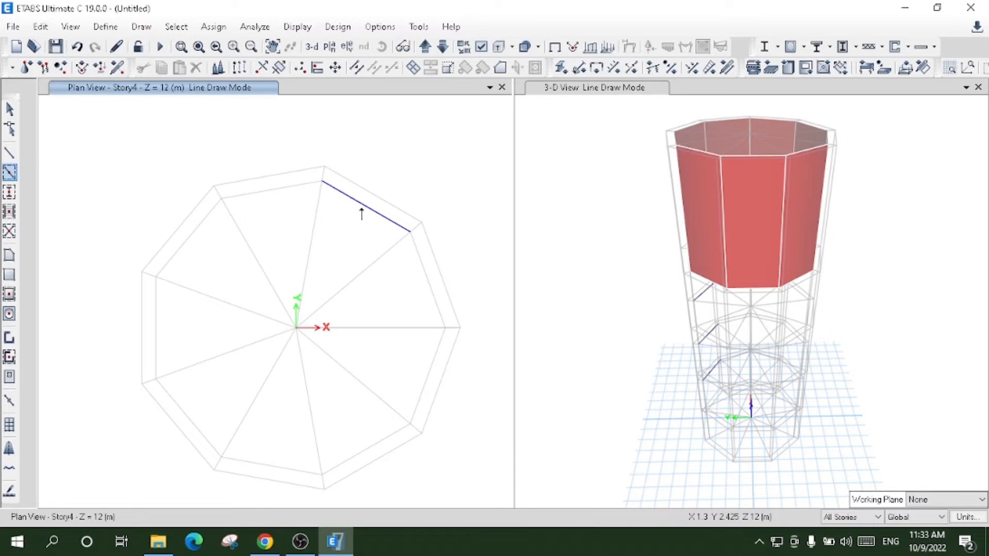
pyautogui.click(422, 268)
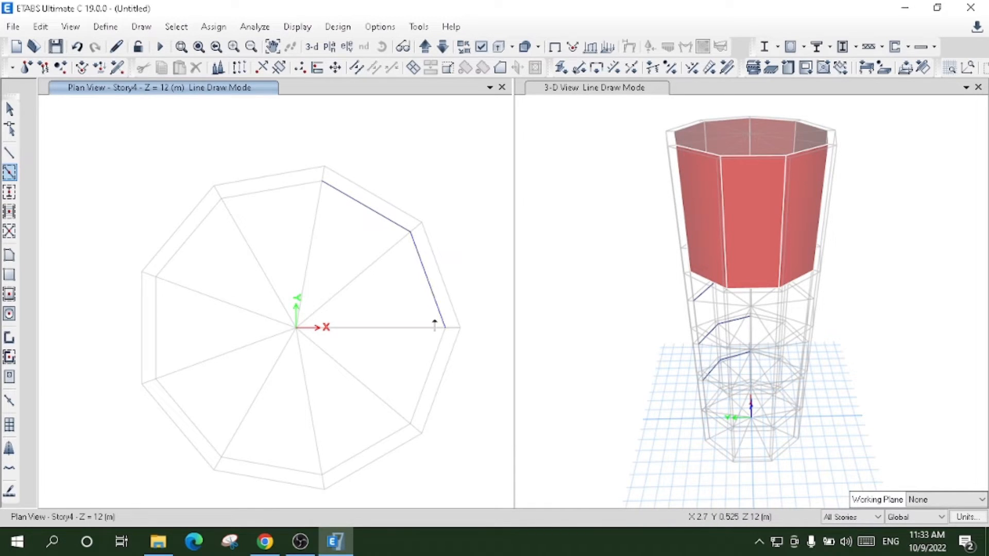
pyautogui.click(435, 355)
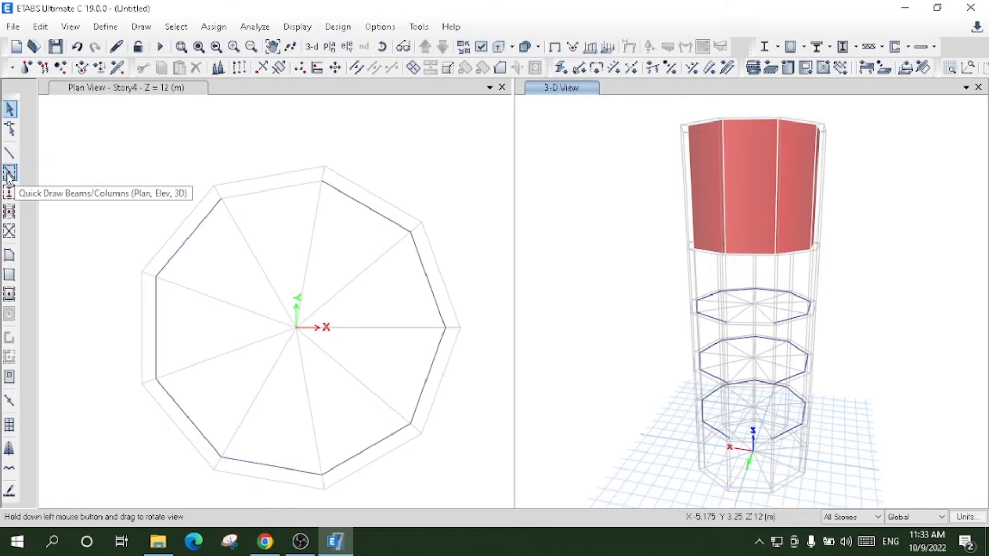
pyautogui.click(9, 173)
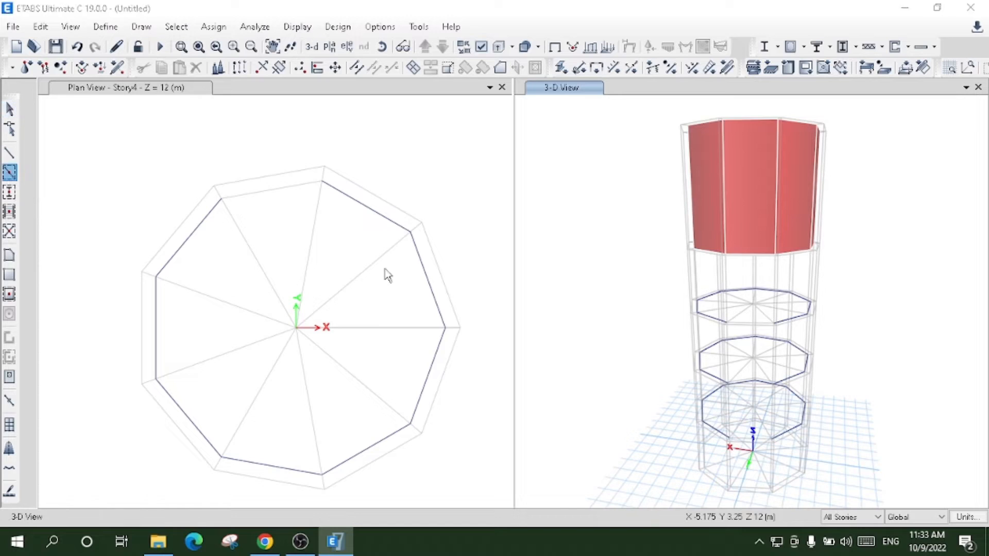
pyautogui.press('Escape')
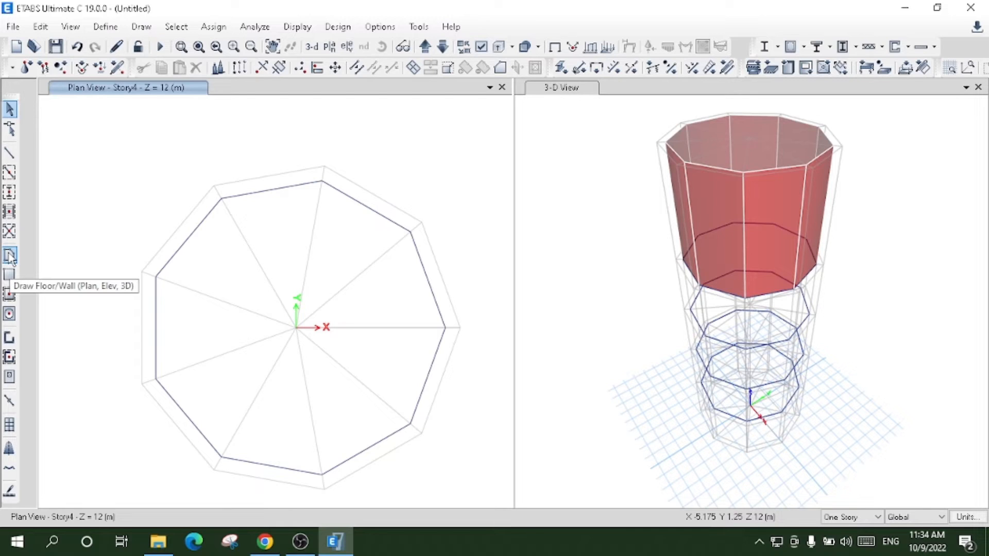
# Draw the nine-sided bottom slab on the Story4 plan through the inner ring's grid points, ending at grid point B 2
pyautogui.click(10, 255)
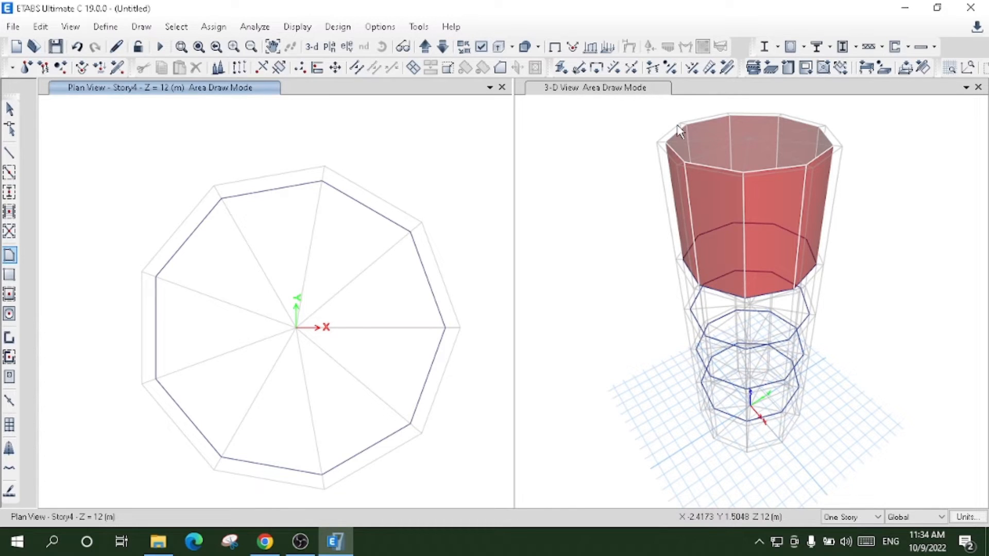
pyautogui.click(160, 378)
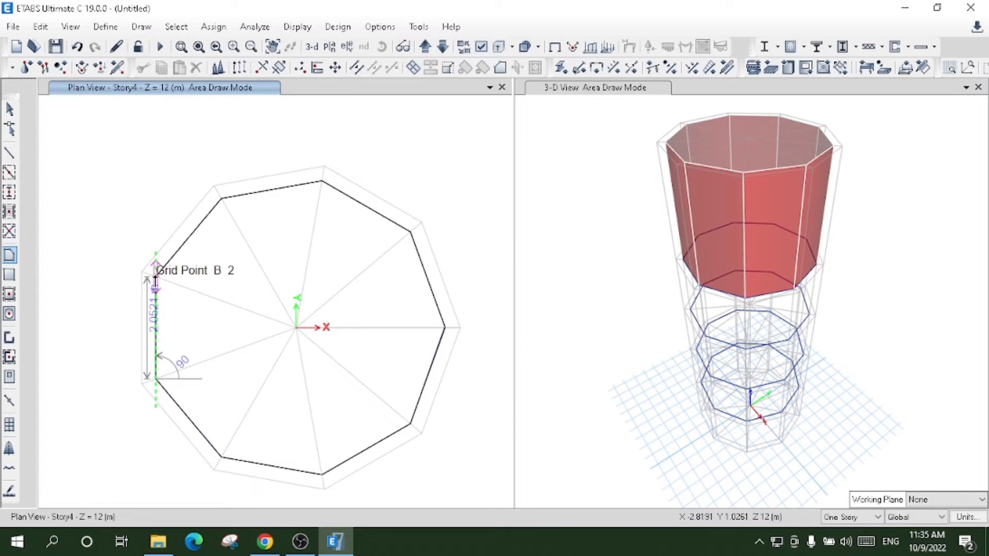
pyautogui.click(155, 278)
pyautogui.click(9, 108)
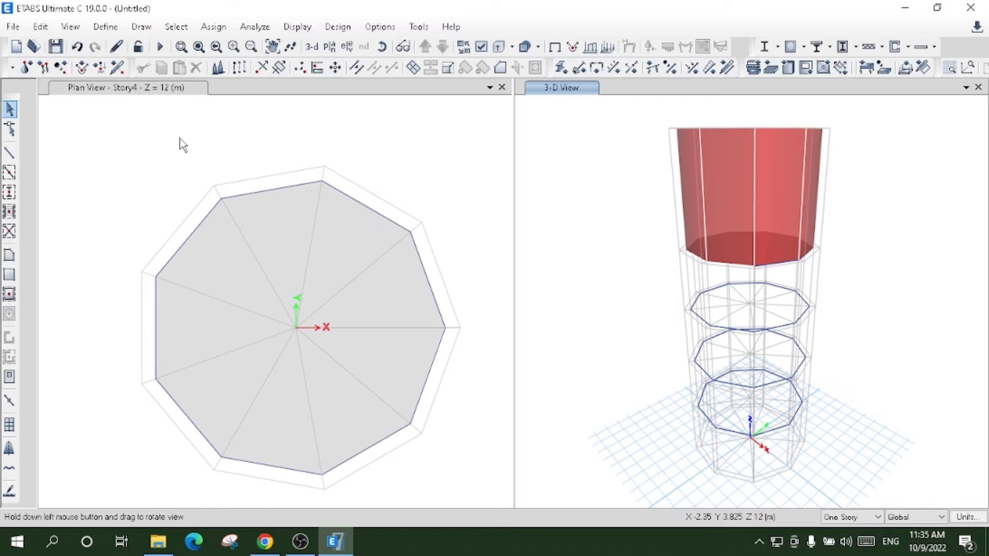
pyautogui.click(180, 144)
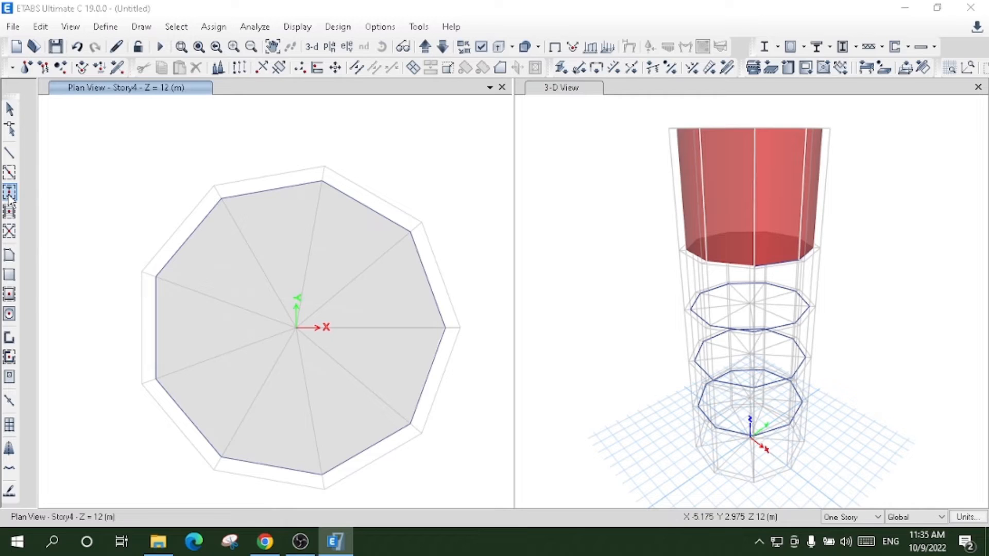
pyautogui.click(9, 194)
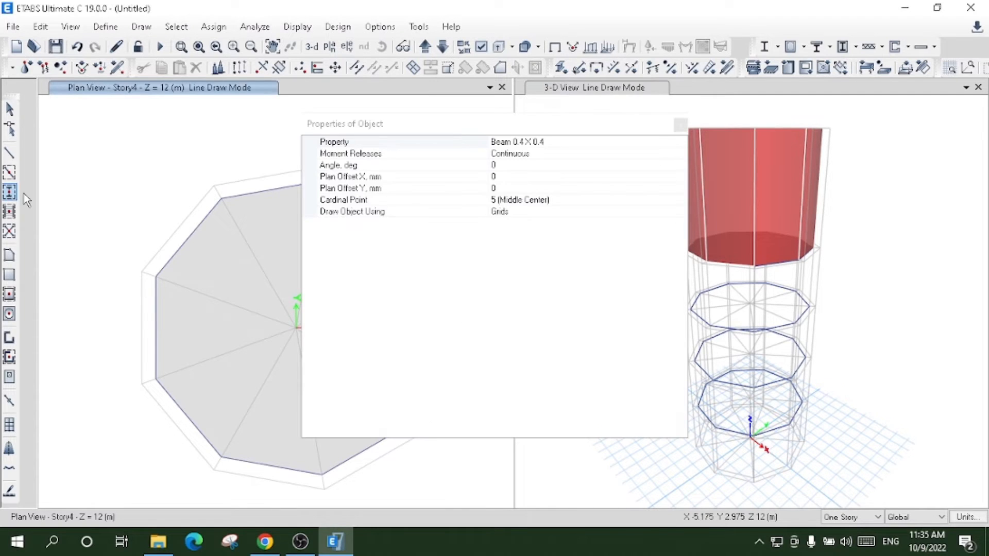
pyautogui.click(681, 126)
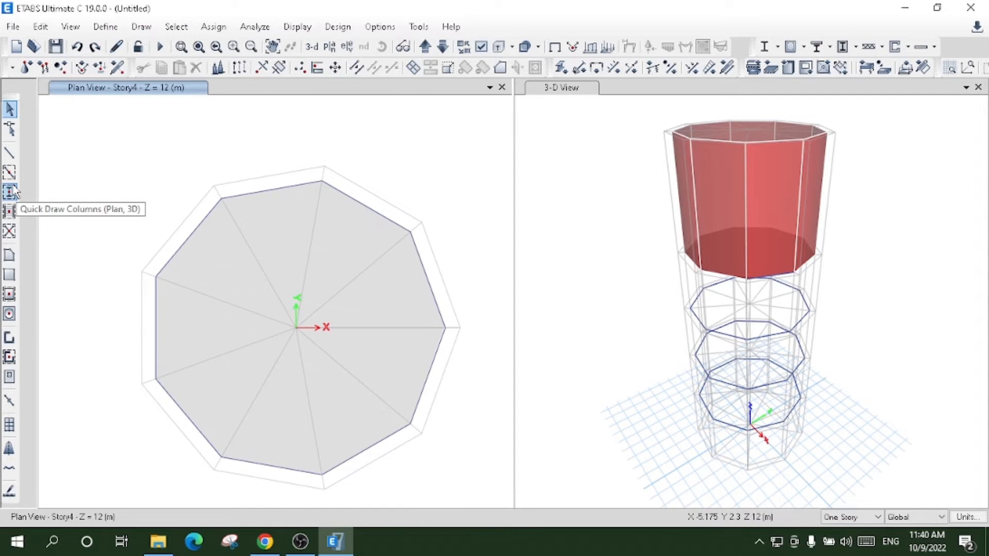
# Start quick-drawing columns on the Story4 plan with Column 0.50 m as their section property
pyautogui.click(10, 192)
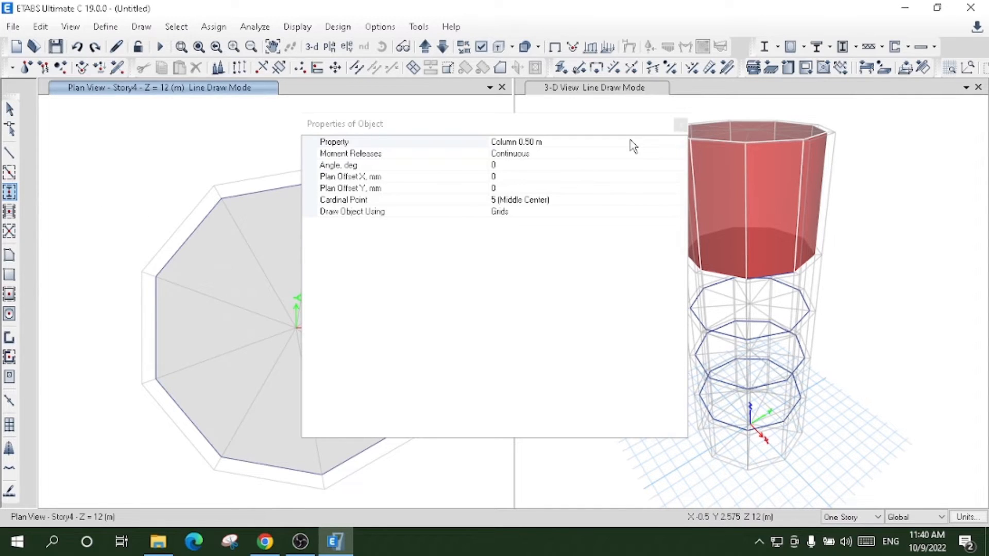
pyautogui.click(631, 143)
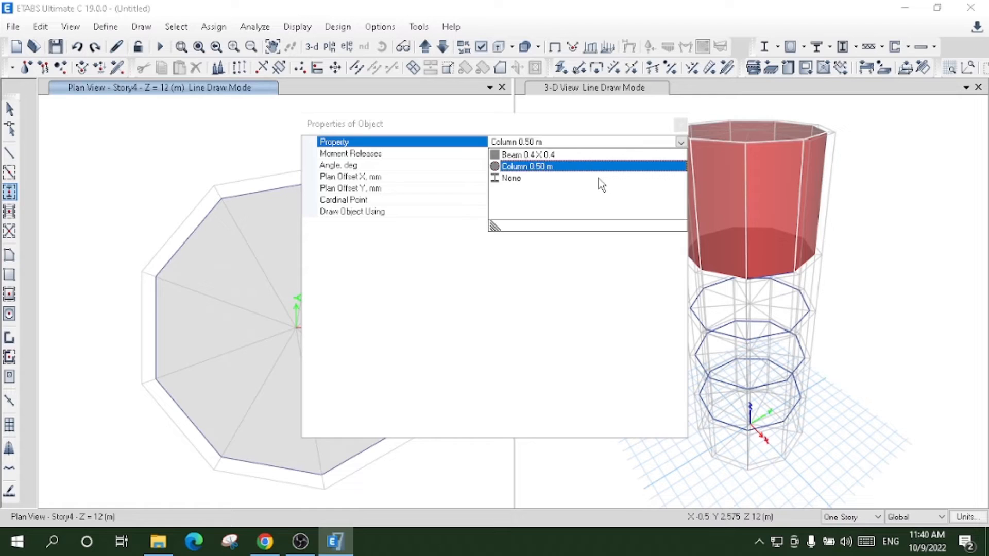
pyautogui.click(600, 168)
pyautogui.click(681, 125)
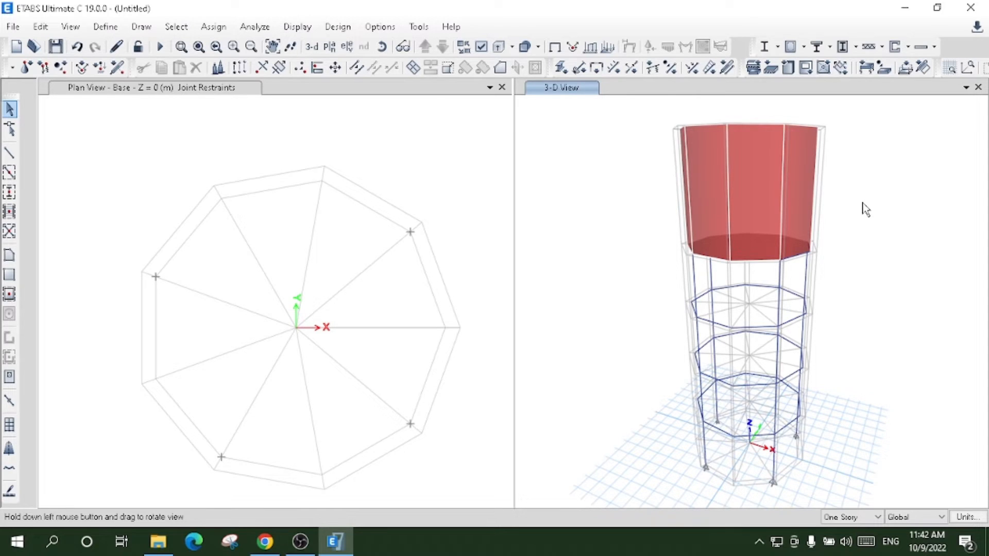
# Examine the tank's walls, slabs, ring beams and columns in the 3-D view from several angles
pyautogui.moveTo(865, 209); pyautogui.dragTo(436, 89)
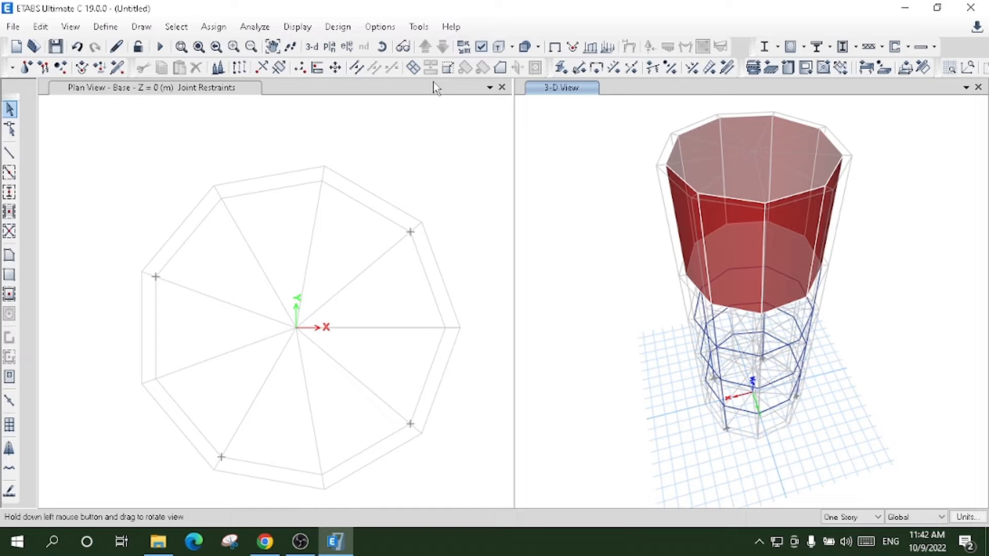
pyautogui.moveTo(433, 82); pyautogui.dragTo(882, 246)
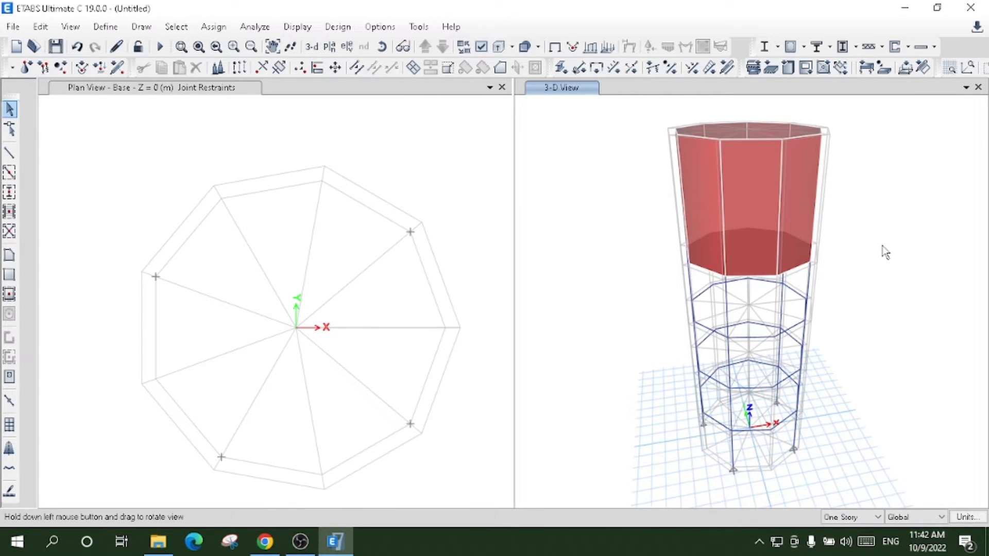
pyautogui.moveTo(882, 246); pyautogui.dragTo(938, 310)
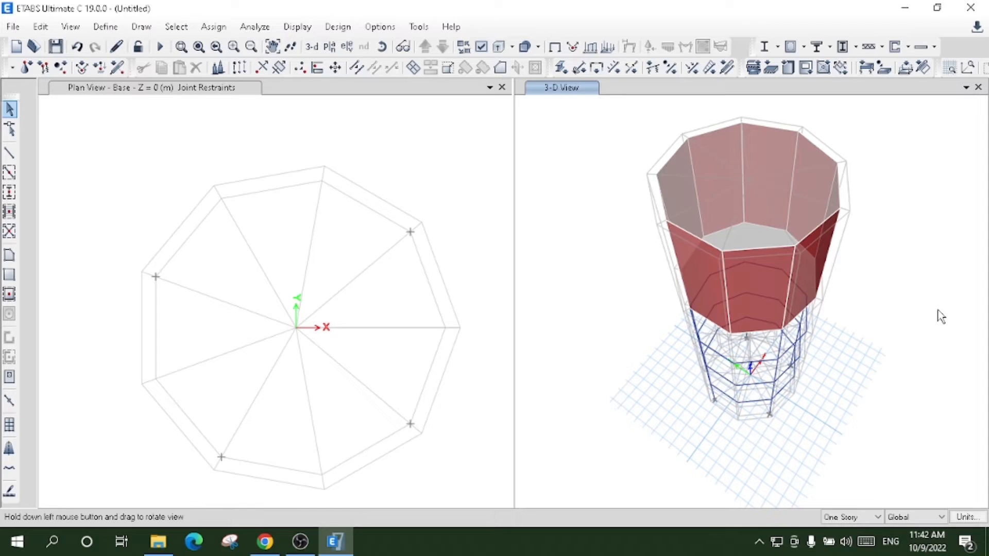
pyautogui.moveTo(940, 316); pyautogui.dragTo(902, 249)
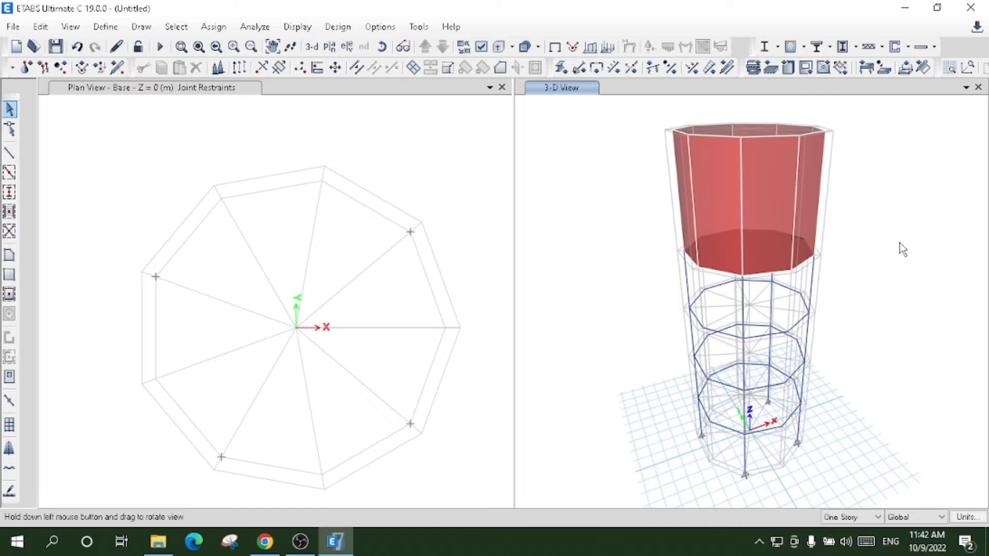
pyautogui.moveTo(902, 249); pyautogui.dragTo(771, 227)
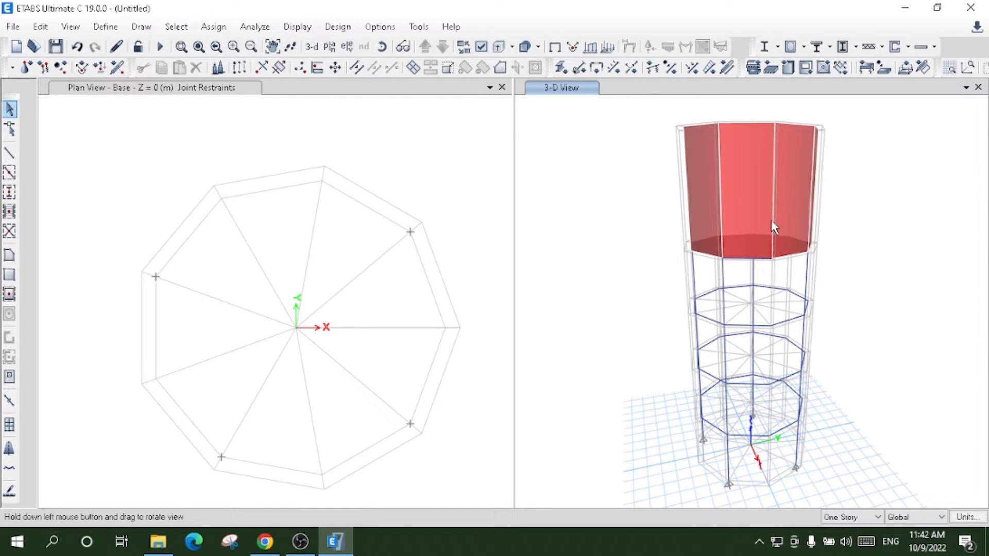
pyautogui.moveTo(771, 221); pyautogui.dragTo(871, 233)
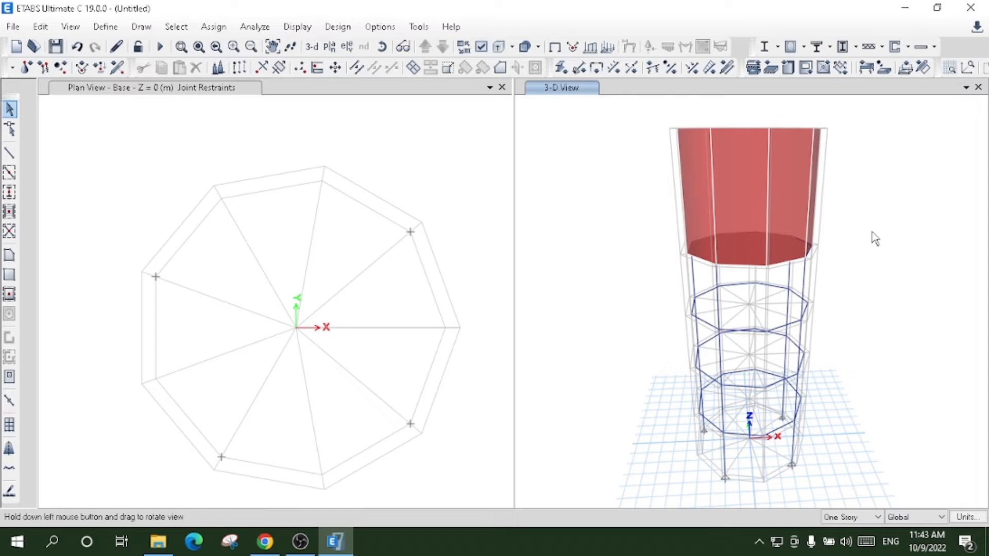
pyautogui.moveTo(875, 238); pyautogui.dragTo(909, 206)
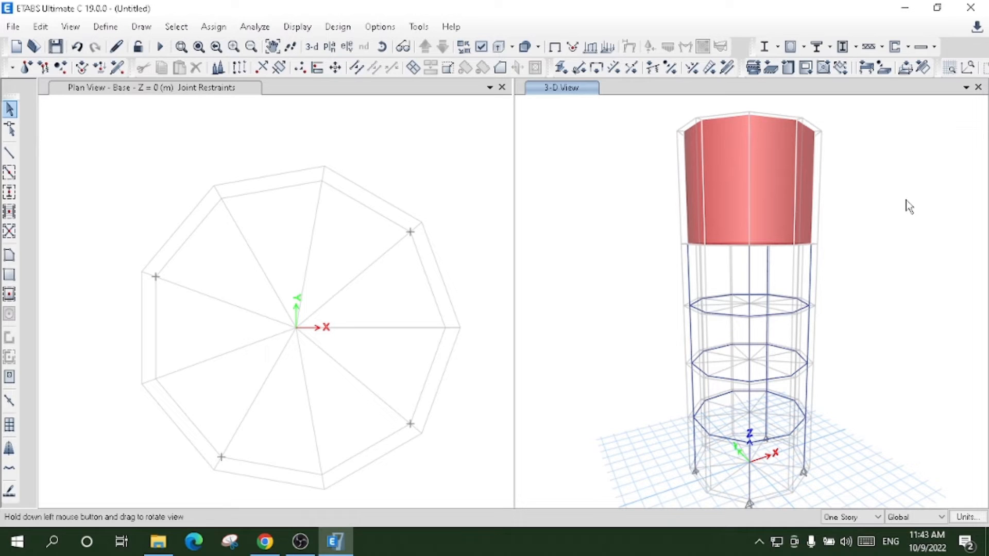
pyautogui.moveTo(909, 206); pyautogui.dragTo(814, 253)
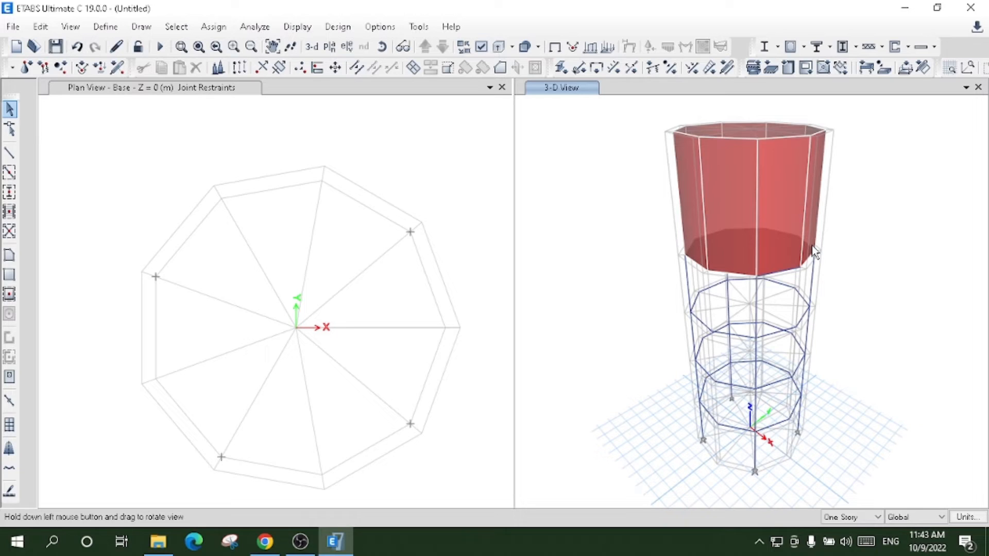
pyautogui.moveTo(814, 252); pyautogui.dragTo(852, 280)
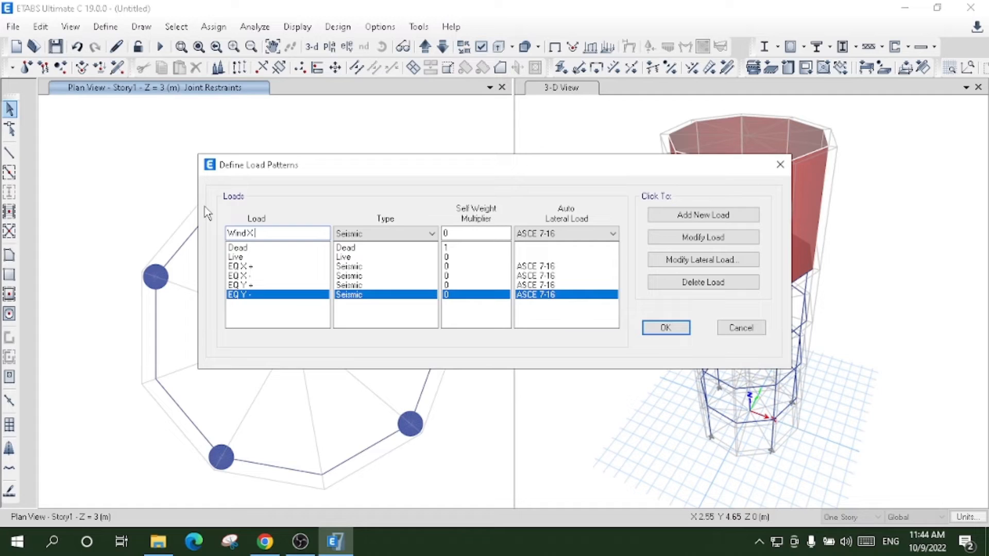
# Add the load patterns Wind X and Wind Y with type Wind and the ASCE 7-16 auto lateral load
pyautogui.click(391, 233)
pyautogui.click(344, 322)
pyautogui.click(555, 235)
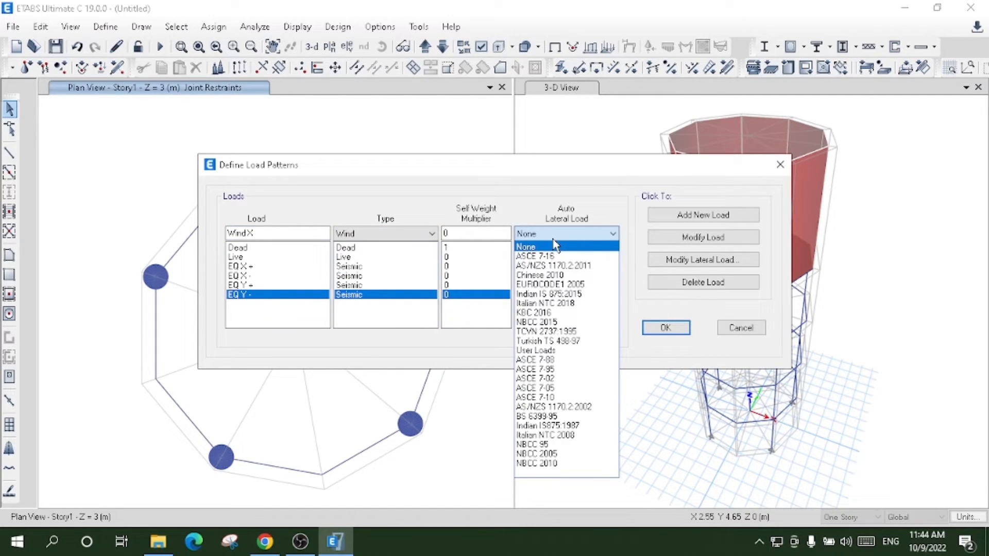
pyautogui.click(534, 256)
pyautogui.click(703, 214)
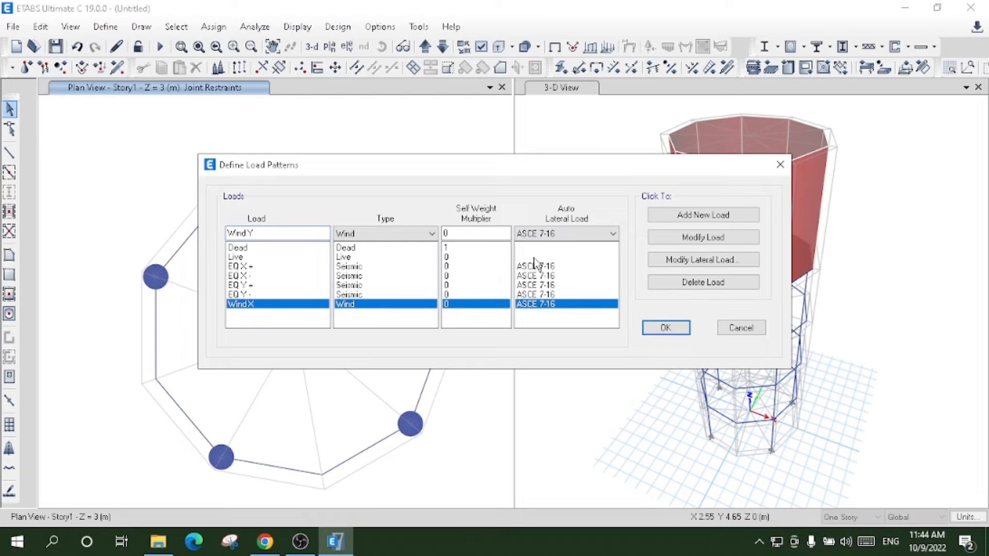
pyautogui.click(703, 215)
# Restrict the EQ X + pattern's ASCE 7-16 seismic loading to X Dir + Eccentricity only
pyautogui.click(536, 266)
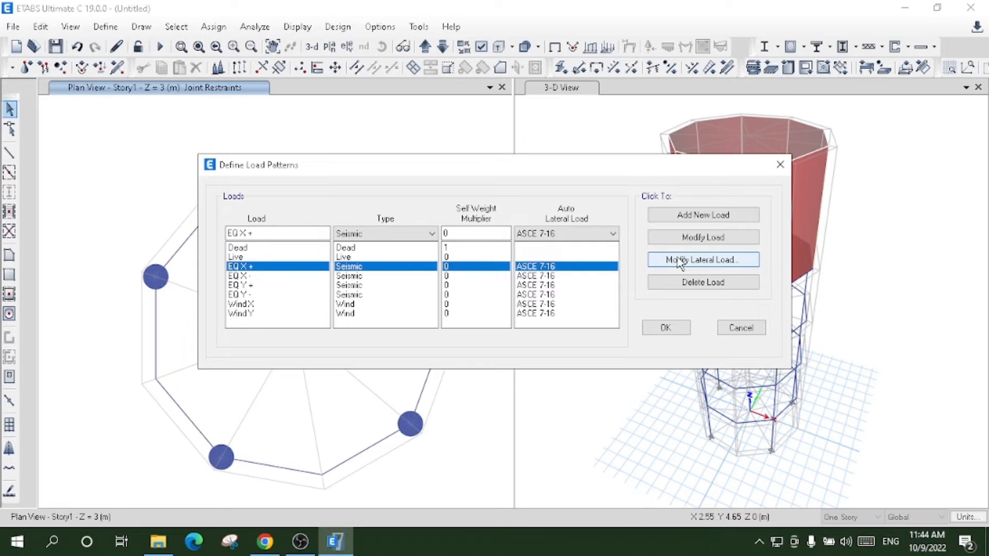
pyautogui.click(681, 260)
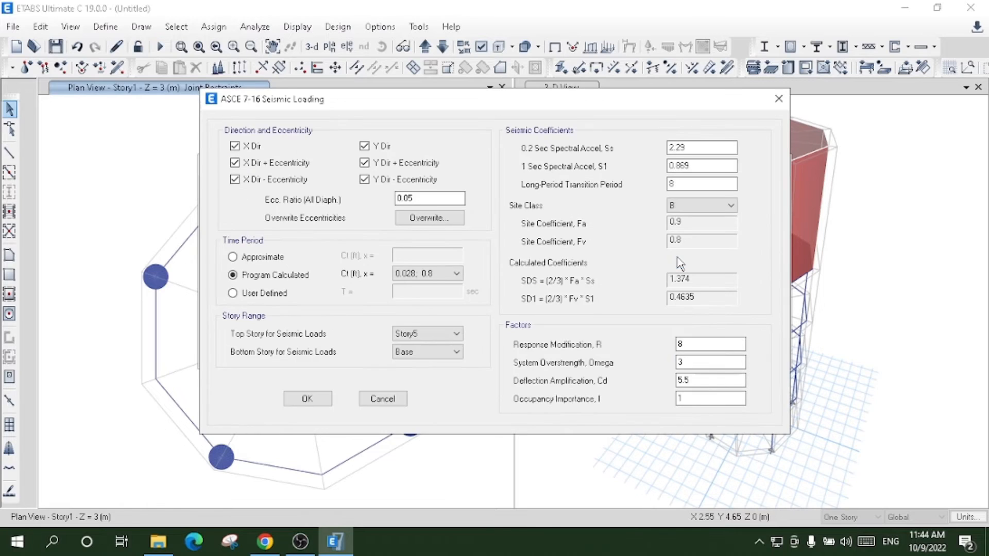
pyautogui.click(246, 180)
pyautogui.click(248, 146)
pyautogui.click(381, 146)
pyautogui.click(391, 163)
pyautogui.click(391, 180)
# Set the EQ X + seismic parameters to Ss 1.15, S1 0.51, site class B and response modification R 7.5
pyautogui.moveTo(689, 149); pyautogui.dragTo(638, 155)
pyautogui.write('1.15')
pyautogui.doubleClick(698, 166)
pyautogui.write('0.51')
pyautogui.click(685, 203)
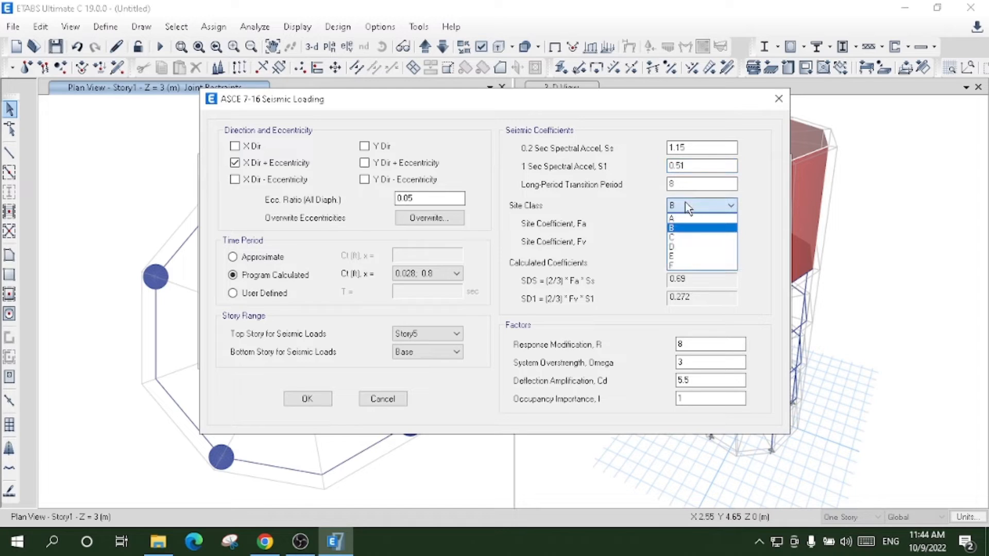
pyautogui.click(677, 228)
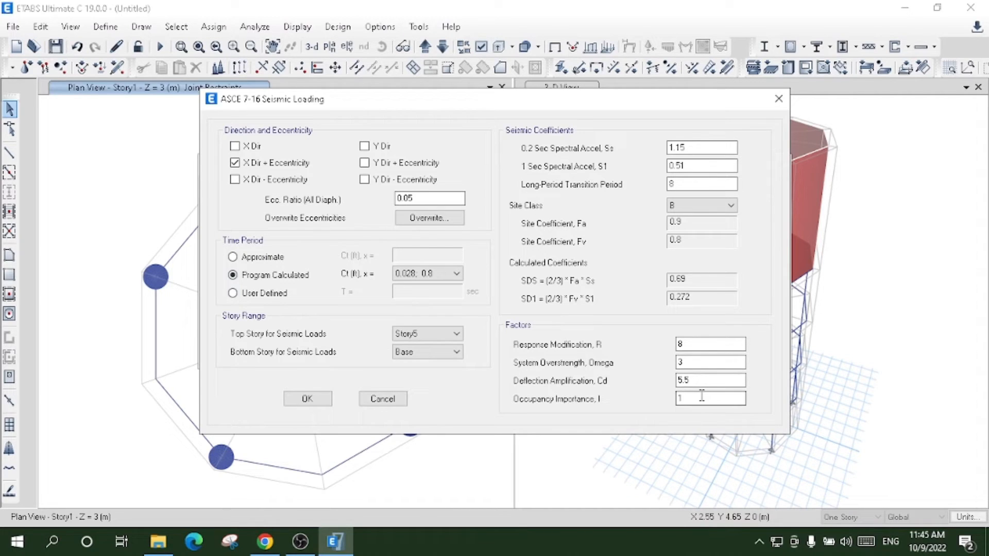
pyautogui.doubleClick(688, 344)
pyautogui.write('7.5')
pyautogui.click(696, 398)
pyautogui.click(312, 403)
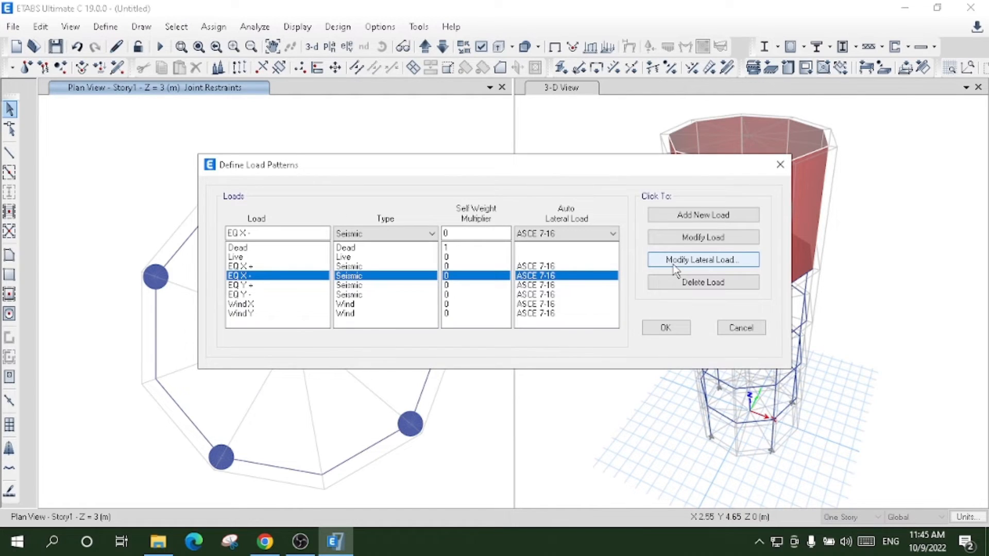
# Restrict the EQ X - pattern's seismic loading to X Dir - Eccentricity only
pyautogui.click(675, 266)
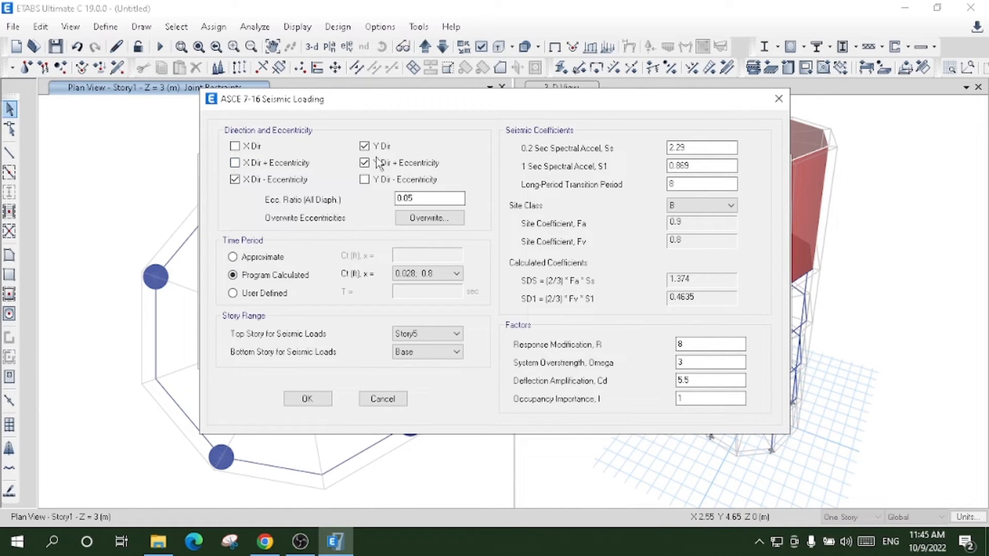
pyautogui.click(378, 146)
pyautogui.click(367, 163)
# Set the EQ X - seismic parameters to Ss 1.15, S1 0.51, site class B and response modification R 7.5
pyautogui.doubleClick(697, 146)
pyautogui.write('1.15')
pyautogui.doubleClick(692, 166)
pyautogui.write('0.51')
pyautogui.click(708, 205)
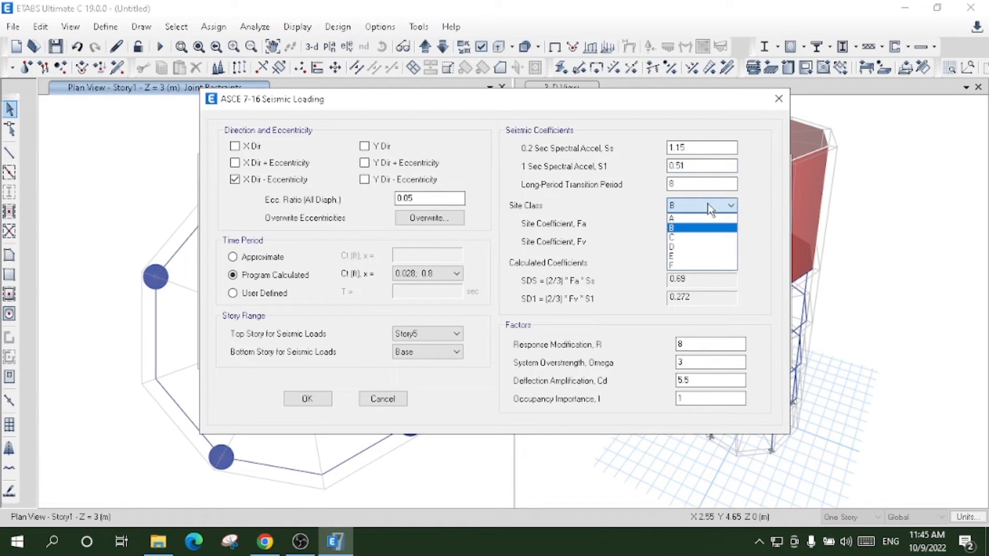
pyautogui.click(710, 228)
pyautogui.moveTo(713, 343); pyautogui.dragTo(620, 346)
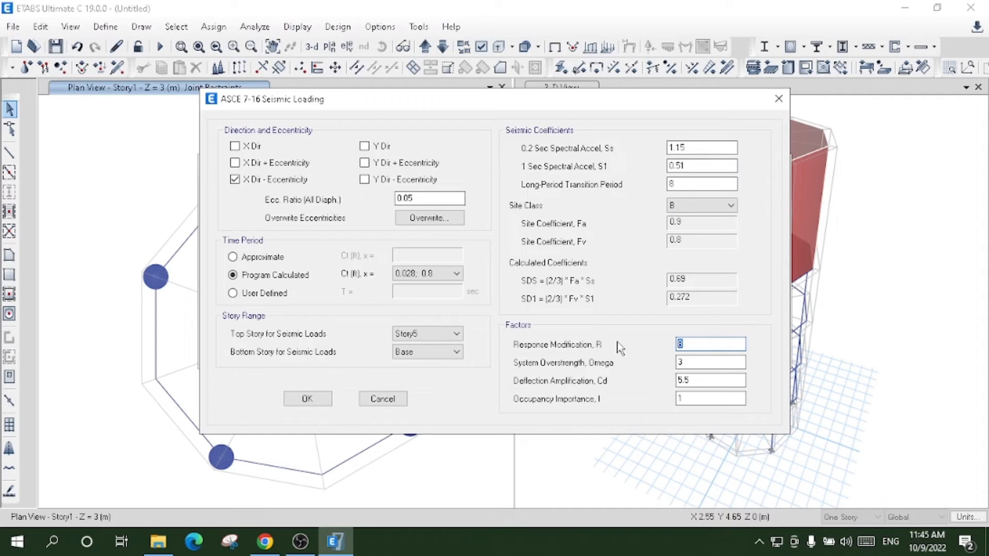
pyautogui.write('7.5')
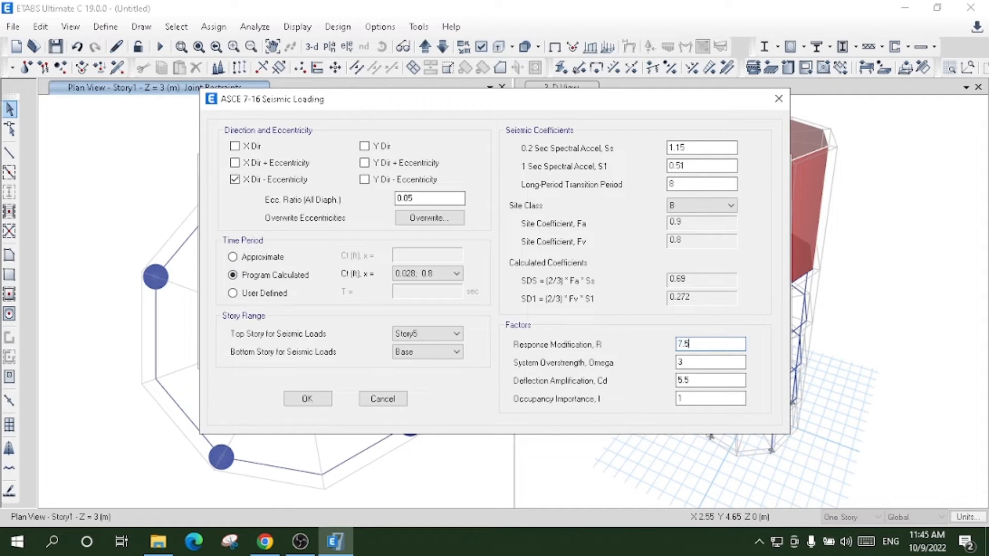
pyautogui.click(327, 405)
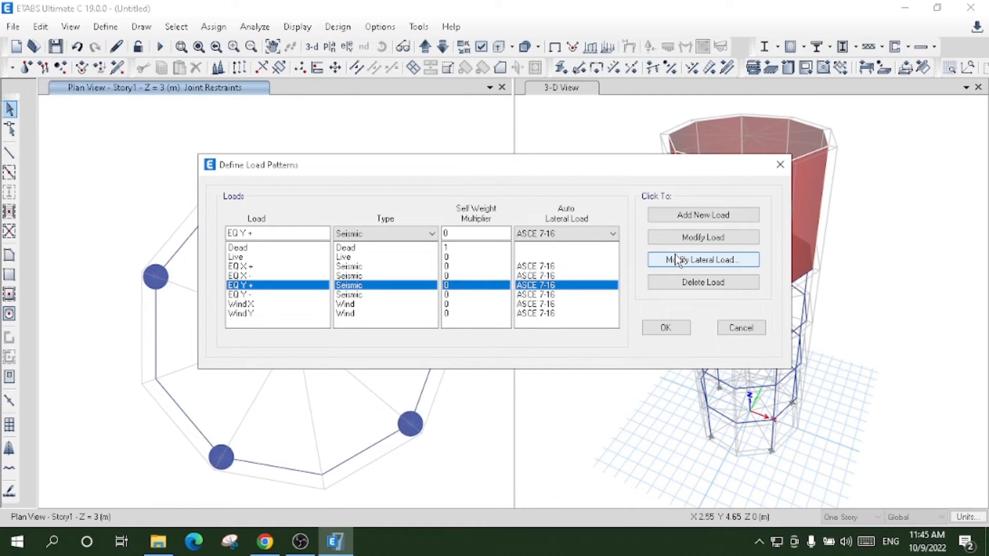
# Restrict the EQ Y + pattern's seismic loading to Y Dir + Eccentricity only
pyautogui.click(677, 260)
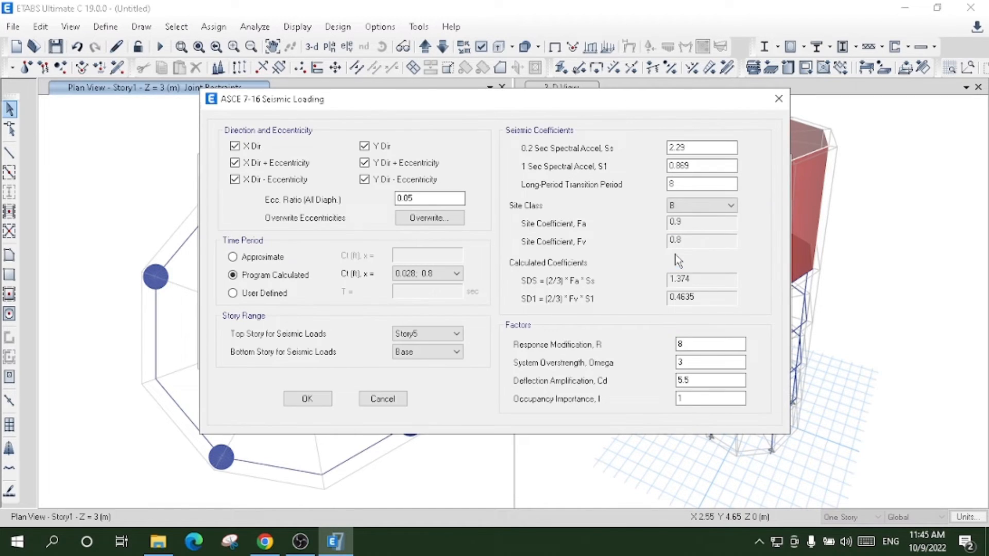
pyautogui.click(376, 146)
pyautogui.click(367, 180)
pyautogui.click(262, 180)
pyautogui.click(260, 163)
pyautogui.click(257, 147)
# Set the EQ Y + seismic parameters to Ss 1.15, S1 0.51, site class B and response modification R 7.5
pyautogui.moveTo(702, 148); pyautogui.dragTo(637, 144)
pyautogui.write('1.15')
pyautogui.moveTo(670, 165); pyautogui.dragTo(711, 165)
pyautogui.write('0.51')
pyautogui.click(701, 205)
pyautogui.click(700, 226)
pyautogui.moveTo(705, 344); pyautogui.dragTo(646, 349)
pyautogui.write('7.5')
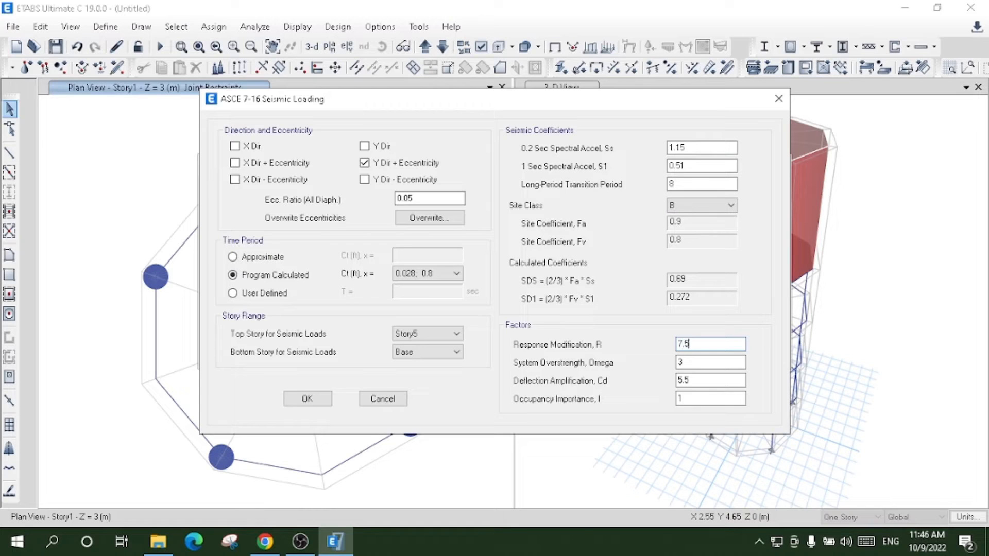
pyautogui.click(307, 399)
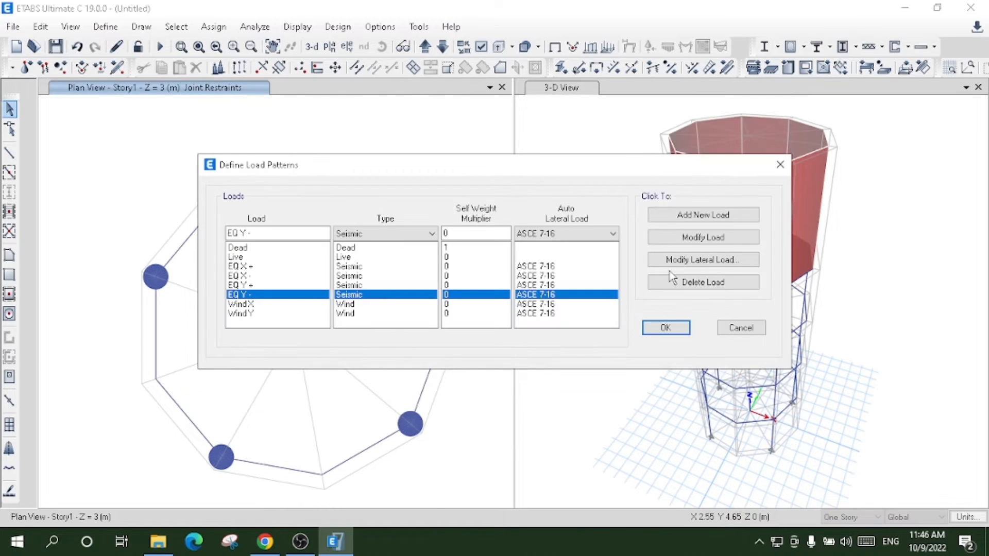
# Restrict the EQ Y - pattern's seismic loading to Y Dir - Eccentricity only
pyautogui.click(679, 265)
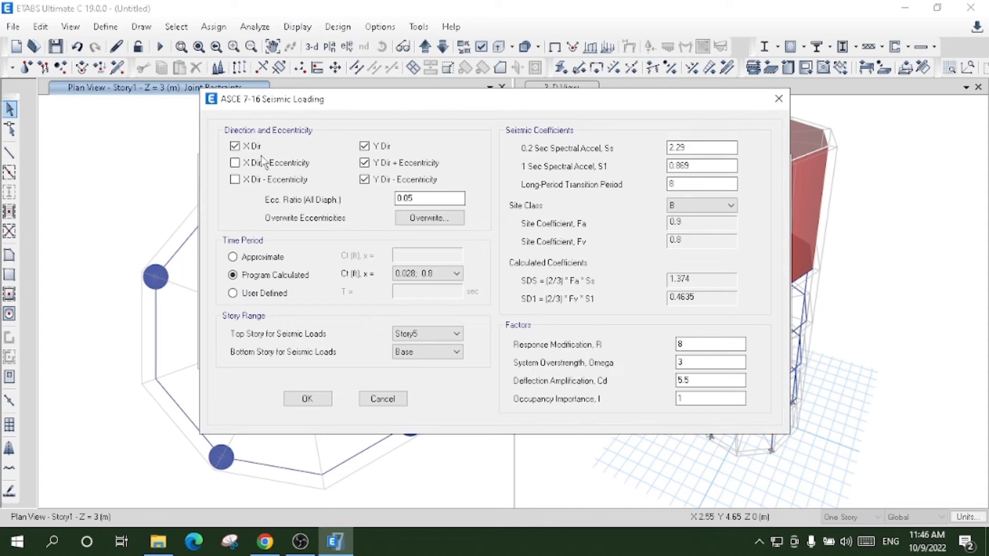
pyautogui.click(252, 147)
pyautogui.click(365, 163)
pyautogui.click(366, 147)
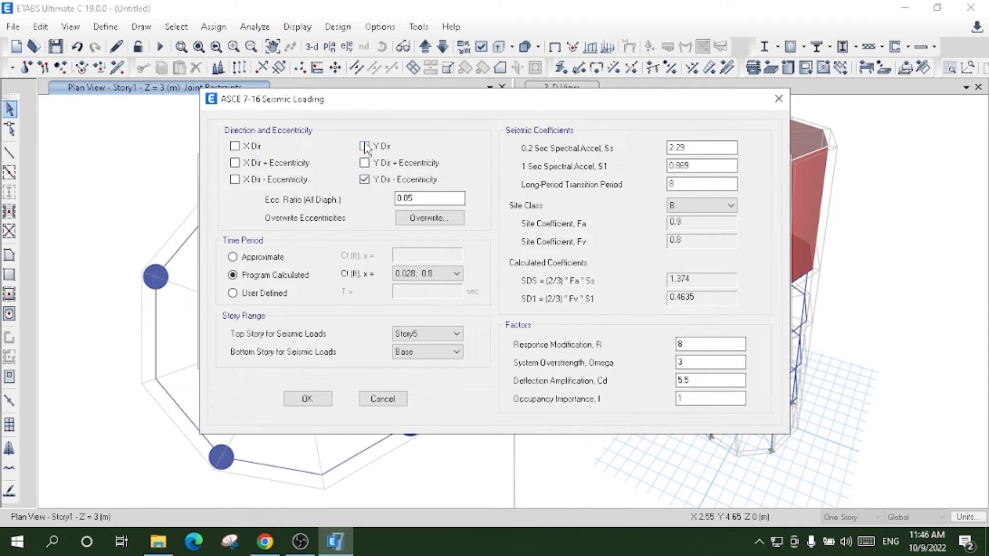
# Set the EQ Y - seismic parameters to Ss 1.15, S1 0.51 and response modification R 7.5
pyautogui.doubleClick(689, 148)
pyautogui.write('1.15')
pyautogui.press('Tab')
pyautogui.write('0.51')
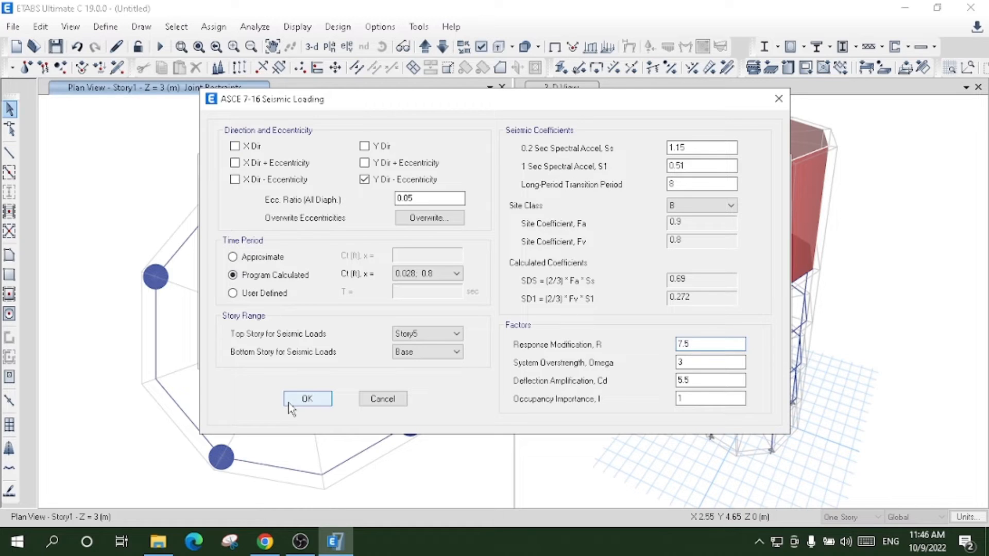
pyautogui.click(308, 399)
# Set the bottom story of the Wind X pattern's exposure height to Story1
pyautogui.click(383, 304)
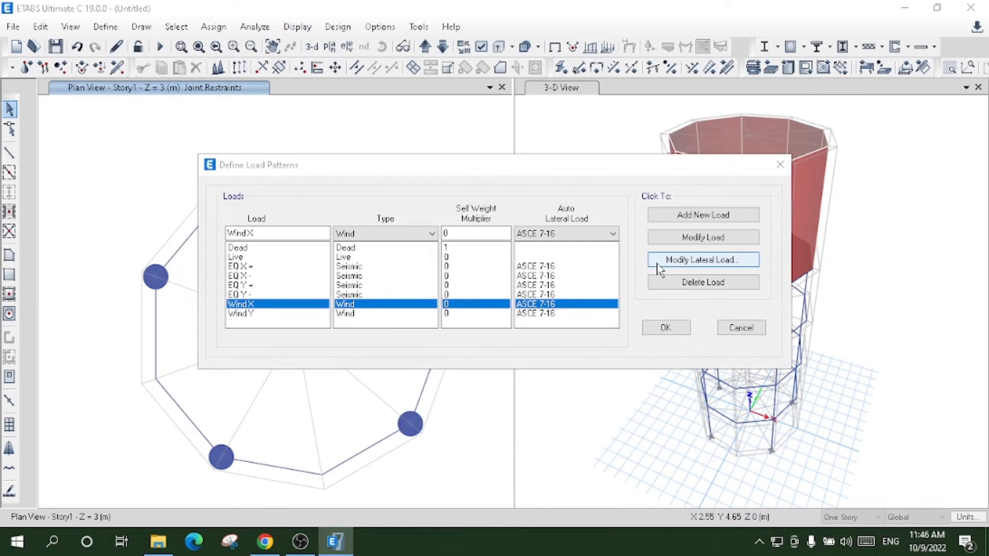
pyautogui.click(658, 267)
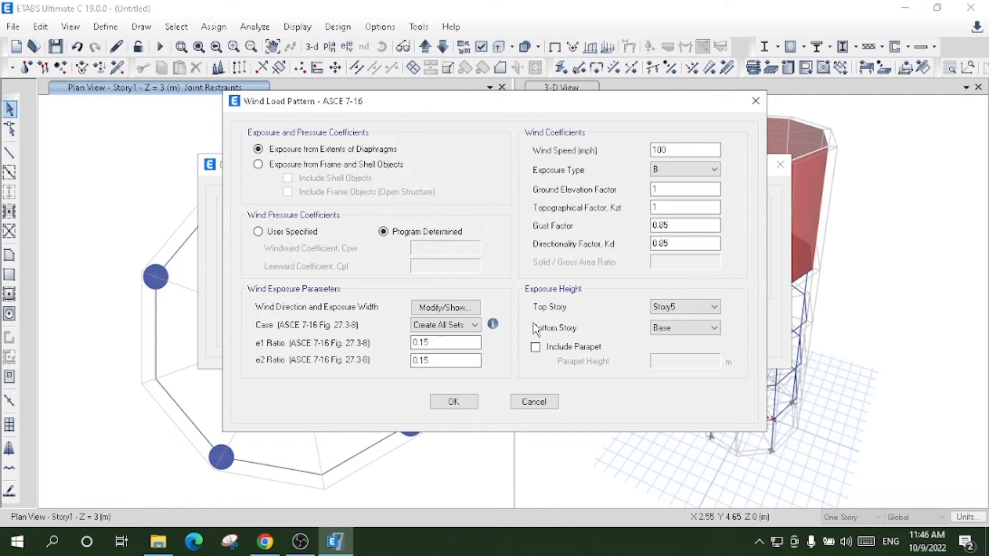
pyautogui.click(685, 328)
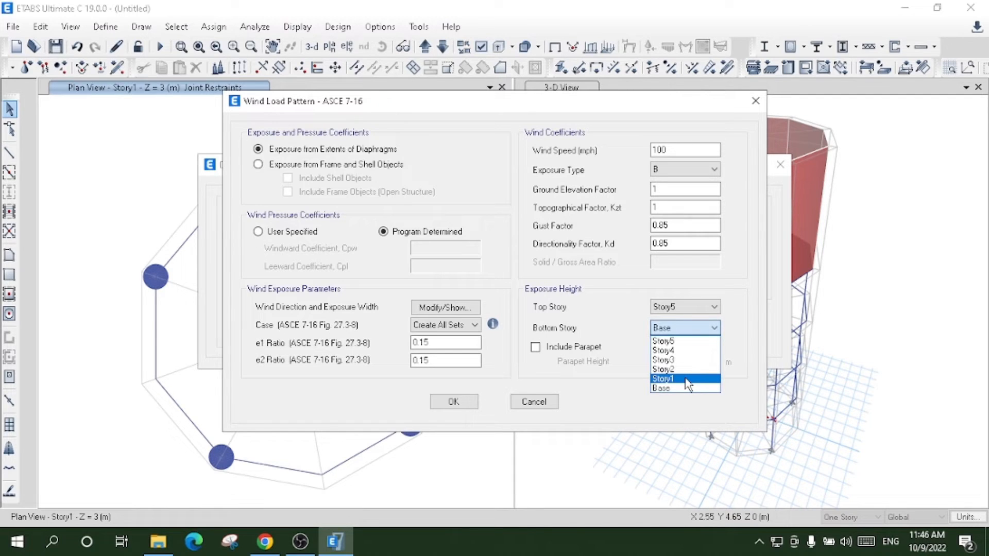
pyautogui.click(685, 379)
pyautogui.click(453, 401)
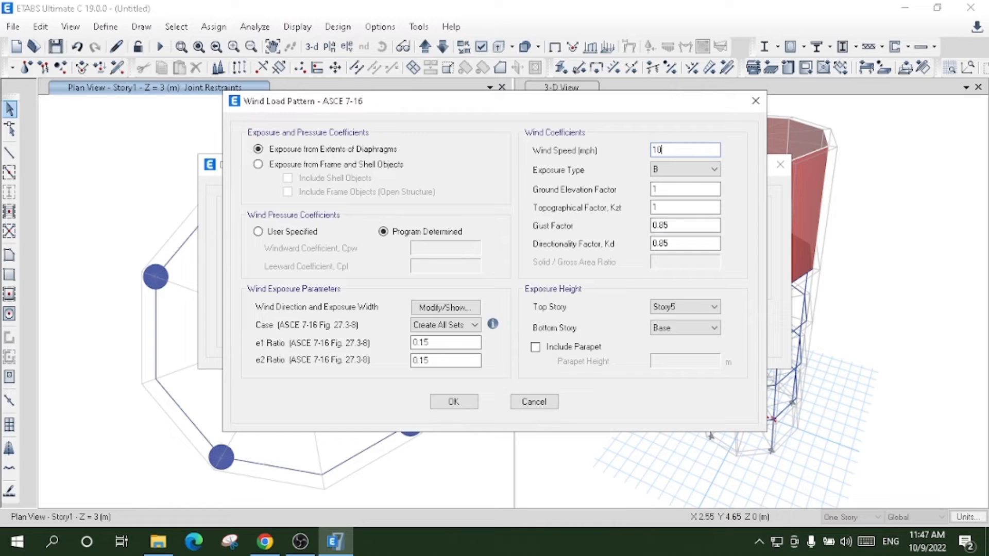
# Set the Wind Y pattern's wind speed to 100 mph and its exposure height's bottom story to Story1
pyautogui.write('0')
pyautogui.click(674, 333)
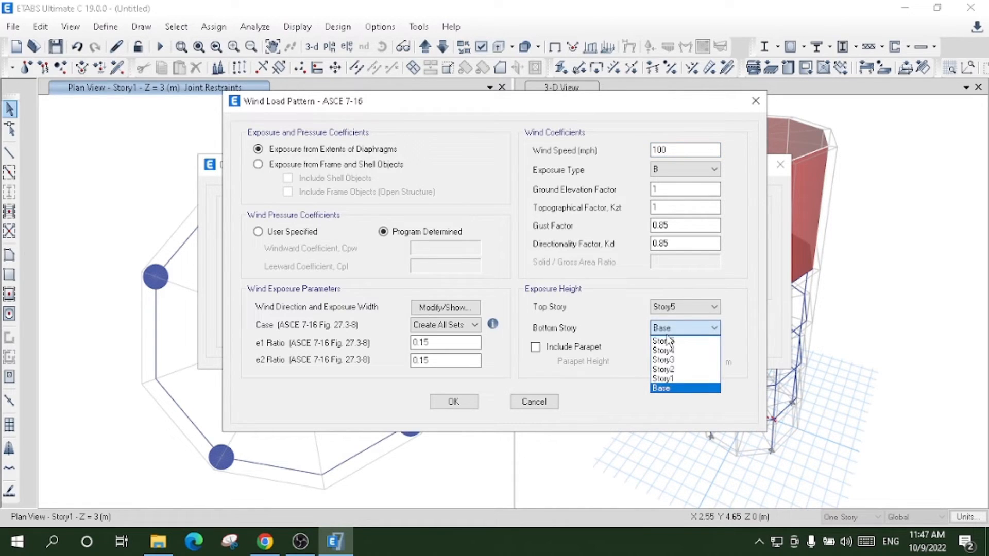
pyautogui.click(687, 382)
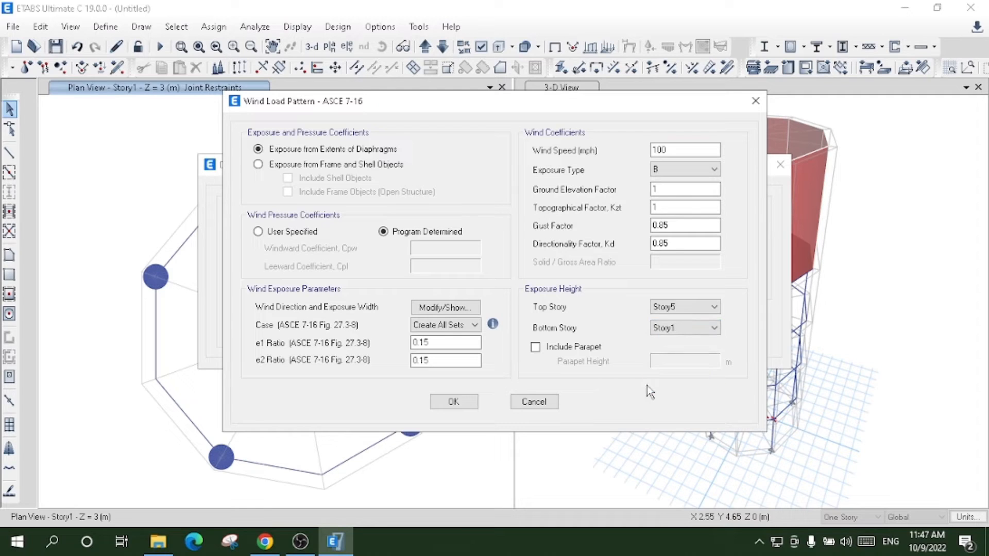
pyautogui.click(454, 401)
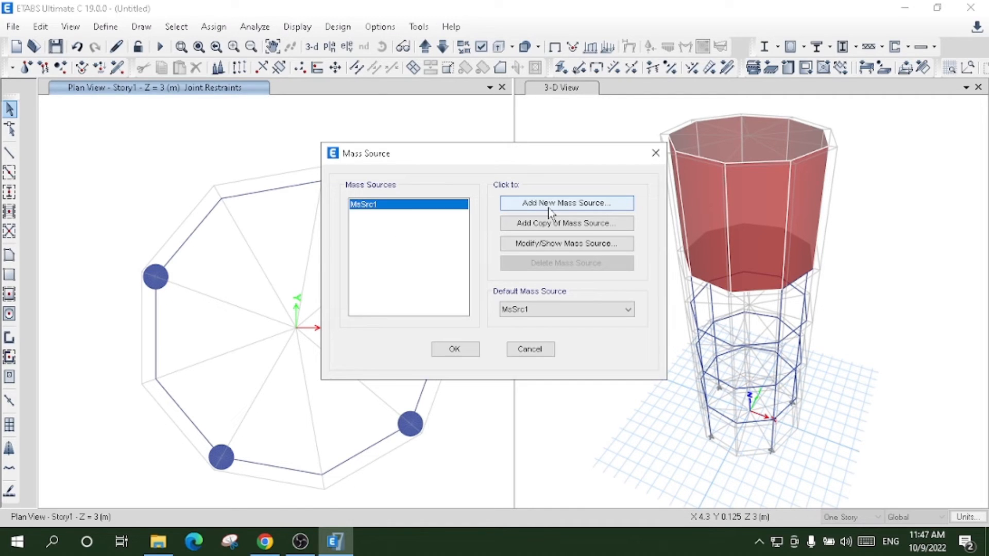
# Add a new mass source named Mass Source and delete the MsSrc1 mass source, keeping the new one as default
pyautogui.click(550, 208)
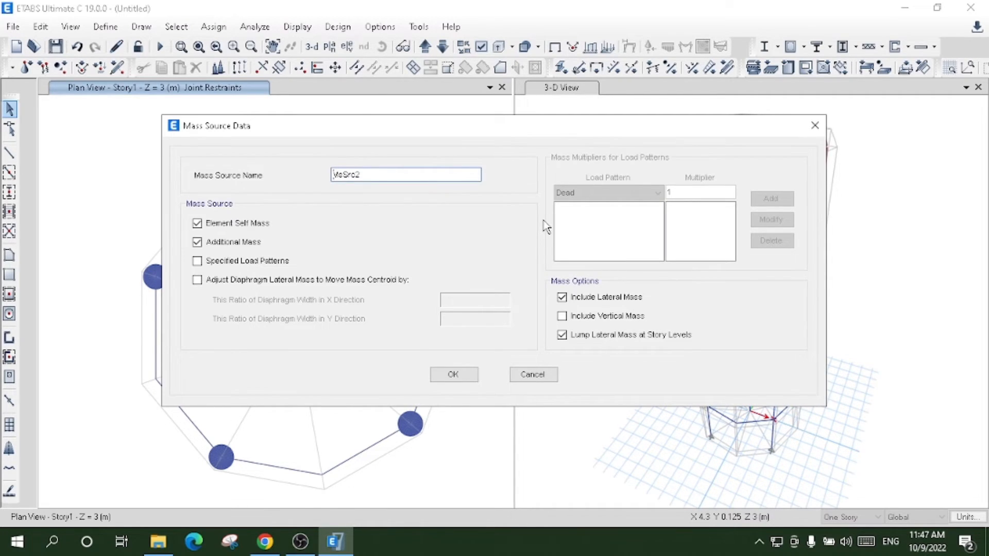
pyautogui.moveTo(363, 174); pyautogui.dragTo(262, 179)
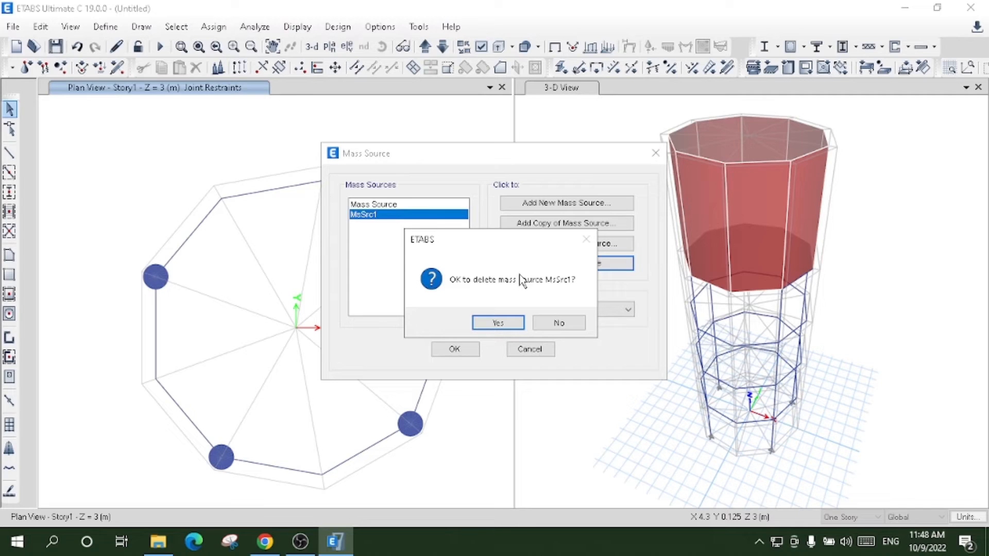
pyautogui.click(498, 322)
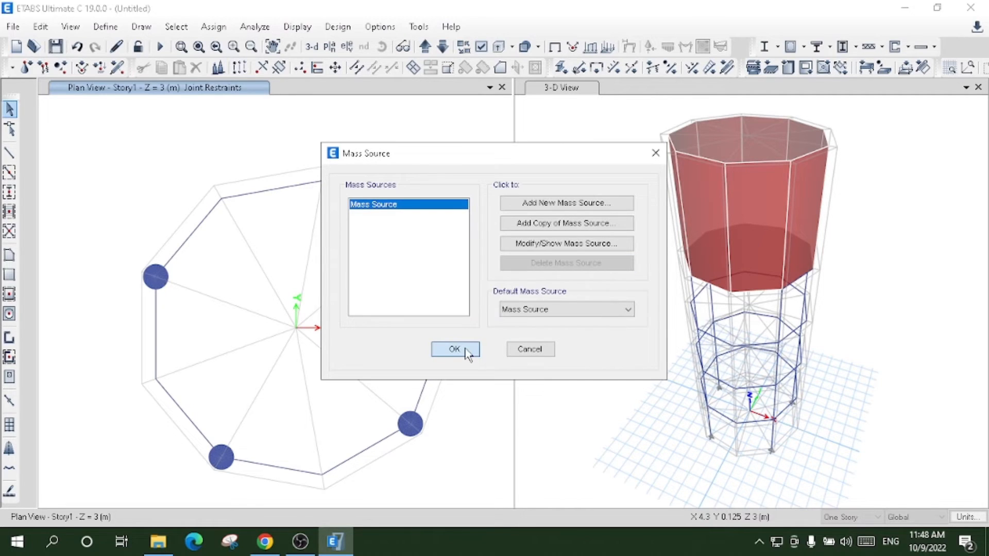
pyautogui.click(465, 349)
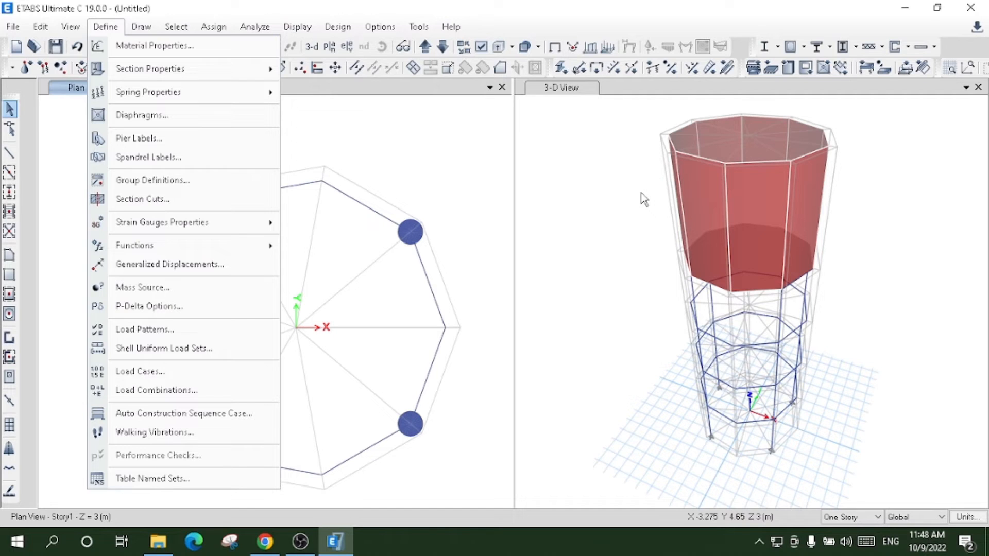
# Display the Story4 plan in the plan view window
pyautogui.click(643, 200)
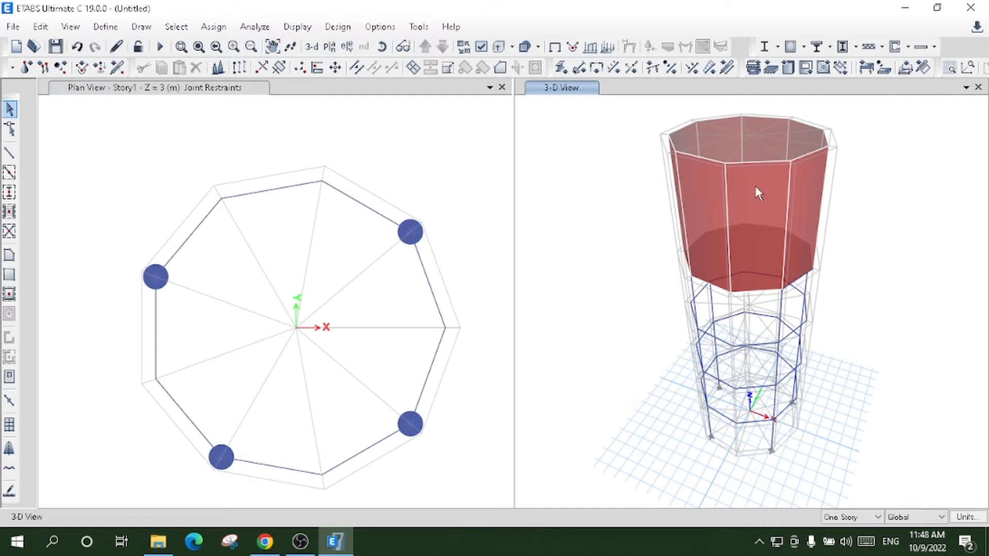
pyautogui.click(330, 47)
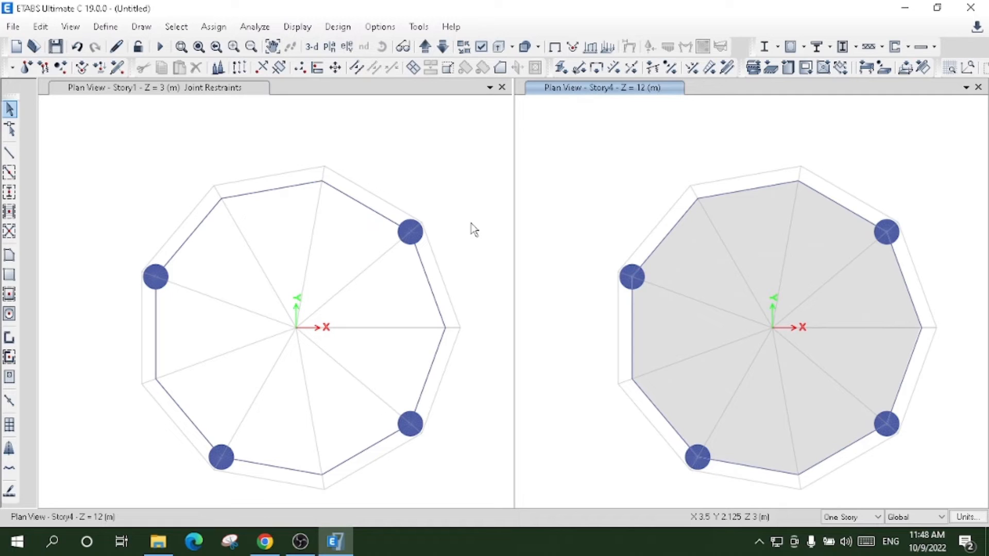
pyautogui.click(471, 224)
pyautogui.click(329, 47)
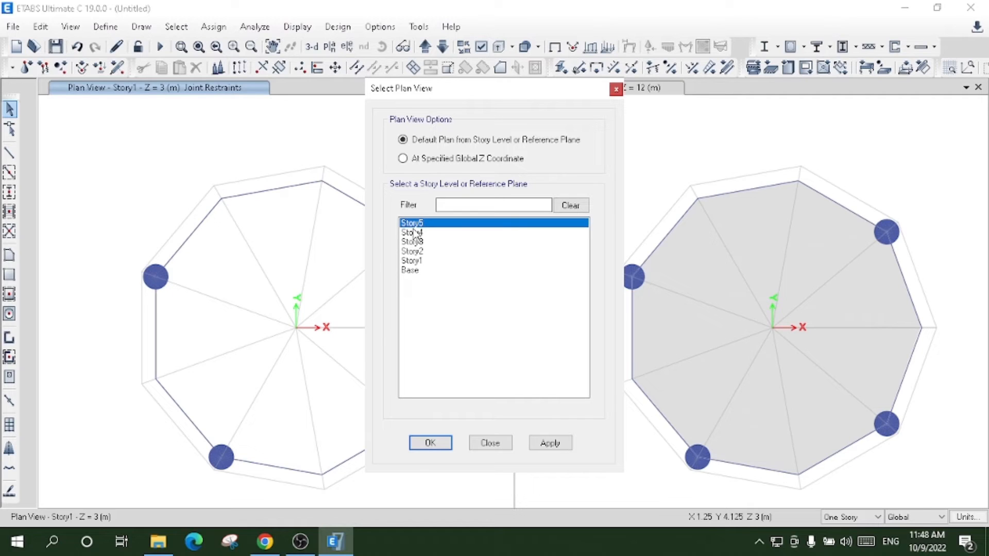
pyautogui.doubleClick(416, 233)
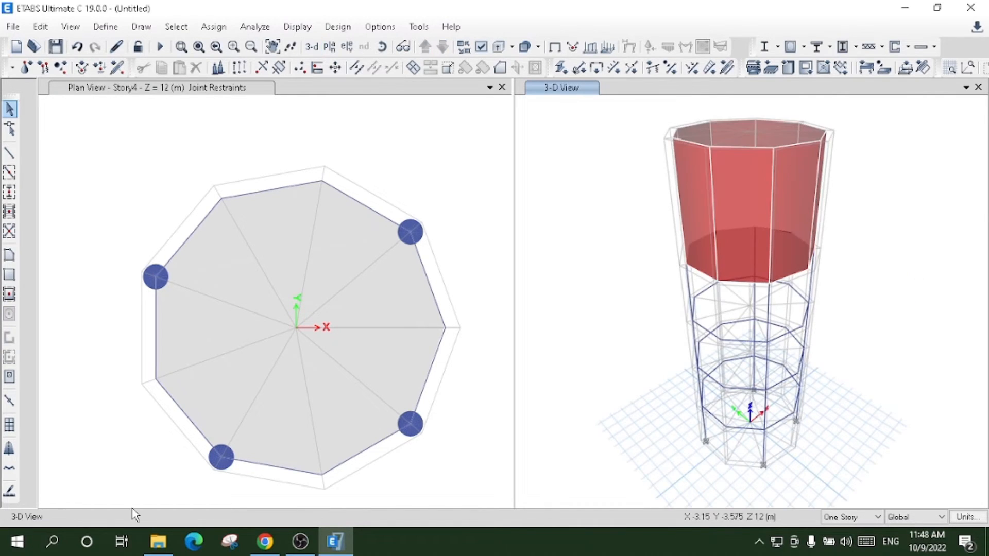
# Switch to Calculator and multiply 0.3 by 25 to get the slab's dead load
pyautogui.click(54, 542)
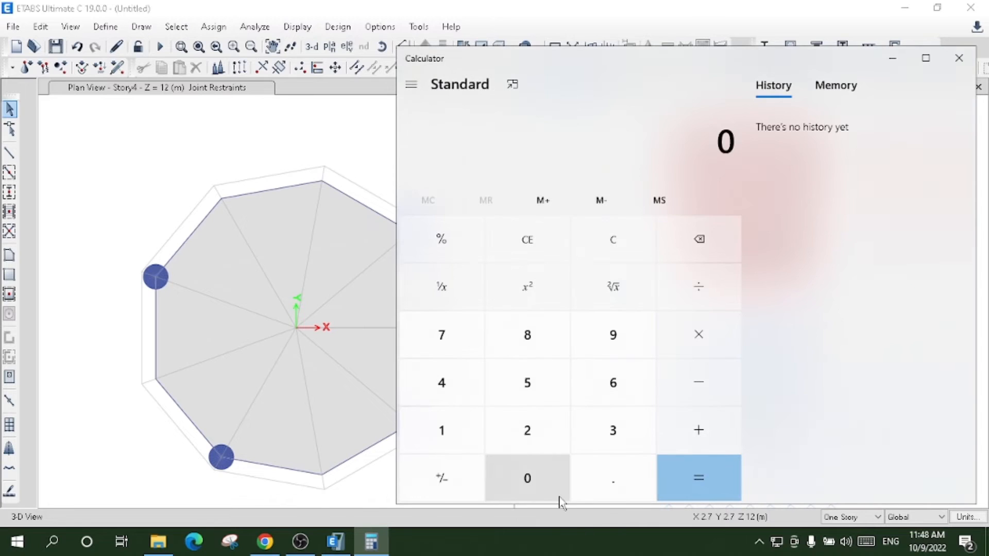
pyautogui.click(608, 477)
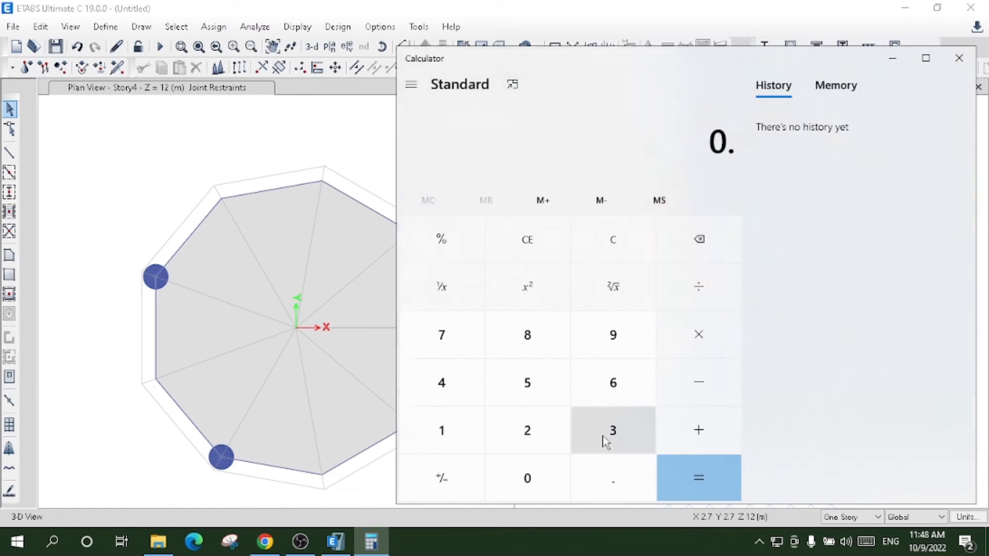
pyautogui.click(602, 432)
pyautogui.click(690, 345)
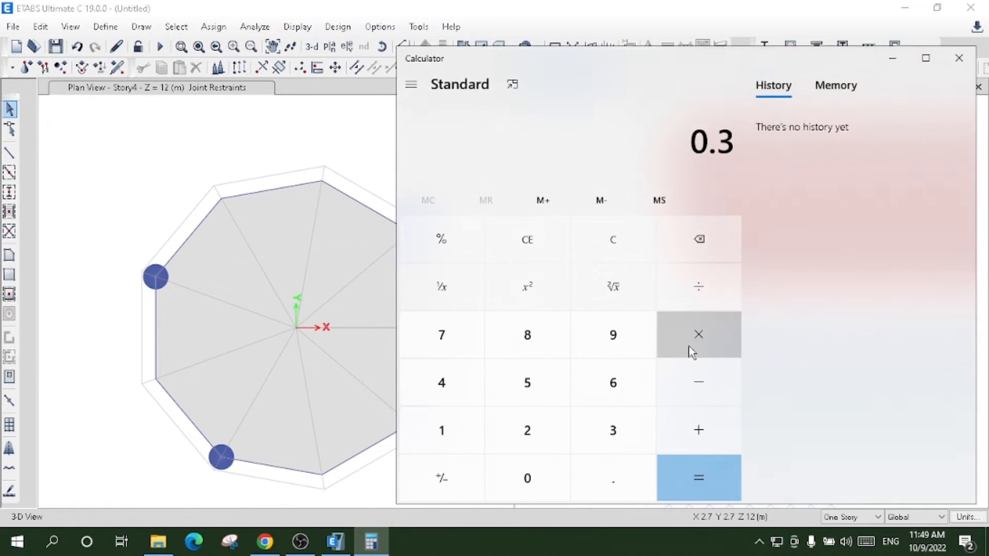
pyautogui.click(529, 432)
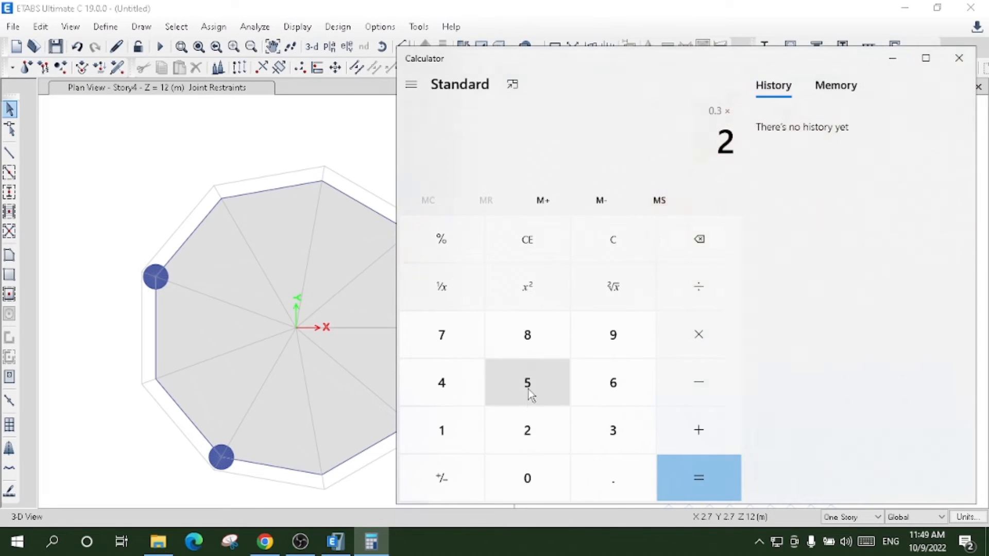
pyautogui.click(528, 388)
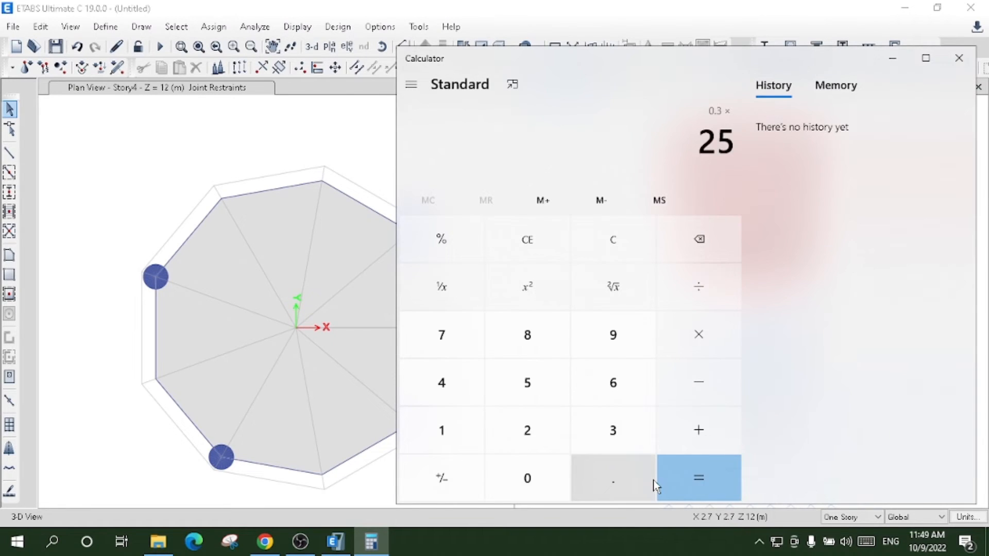
pyautogui.click(693, 475)
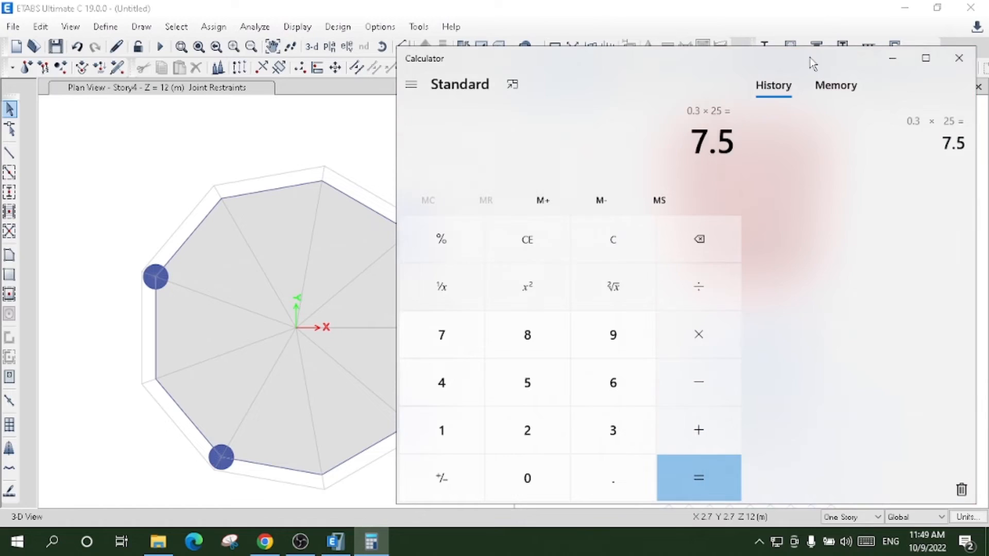
pyautogui.click(893, 59)
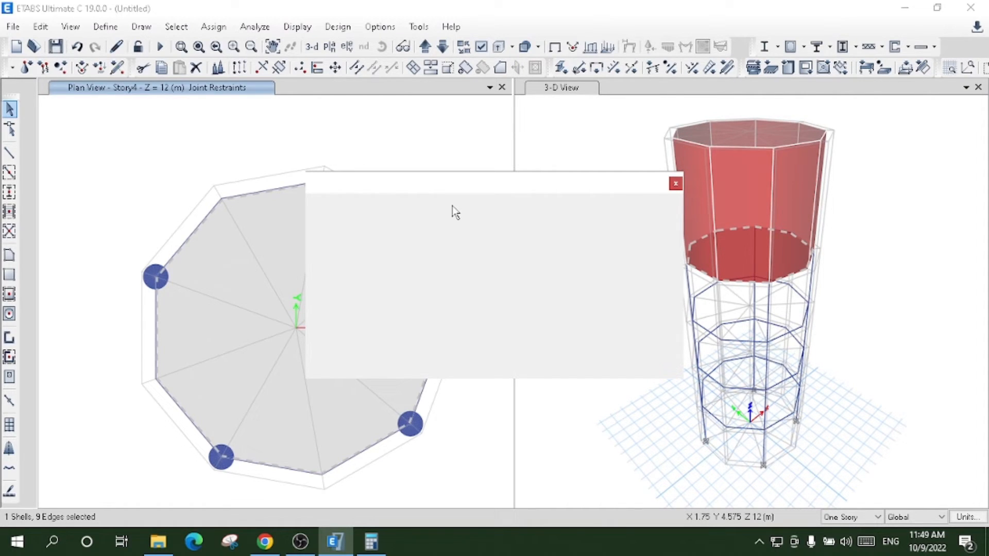
# Assign a uniform gravity load of 7.5 kN/m² to the Story4 bottom slab under the Dead pattern, replacing existing loads
pyautogui.write('7')
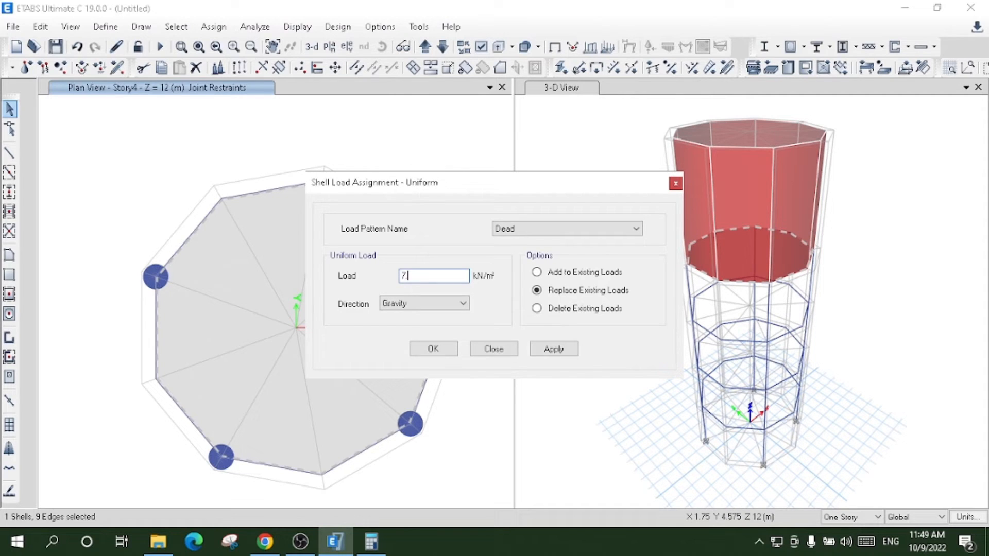
pyautogui.write('.')
pyautogui.write('5')
pyautogui.click(553, 349)
pyautogui.moveTo(440, 184); pyautogui.dragTo(454, 187)
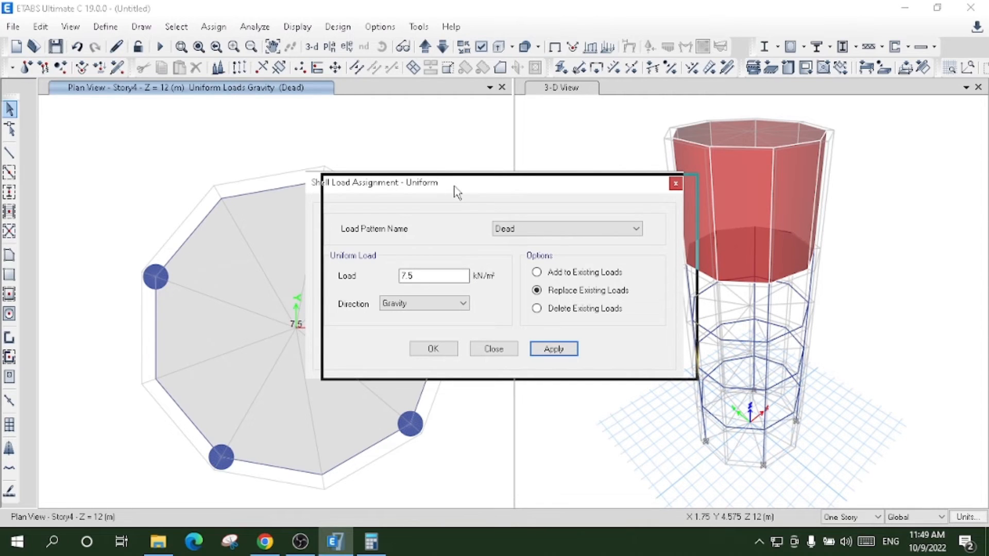
pyautogui.moveTo(456, 192); pyautogui.dragTo(525, 173)
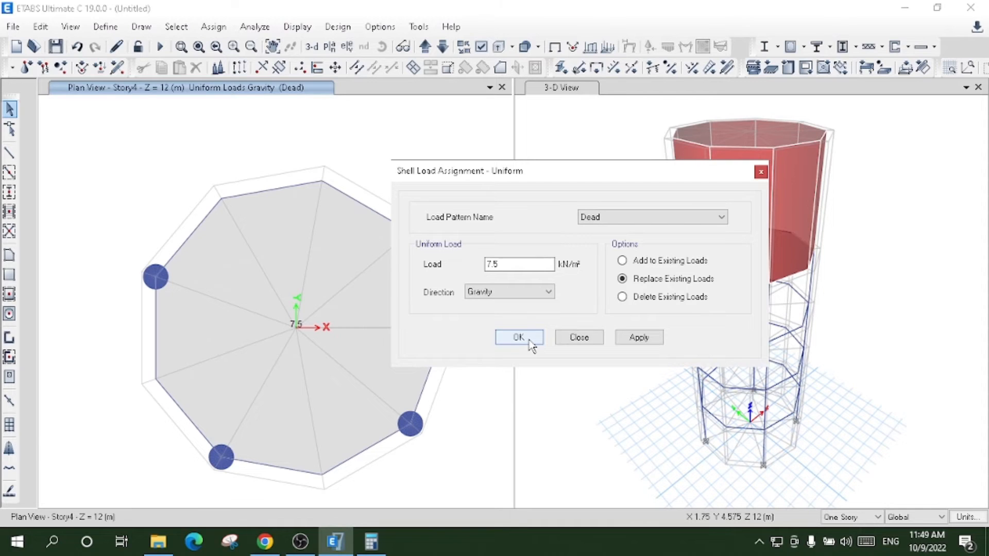
pyautogui.click(529, 341)
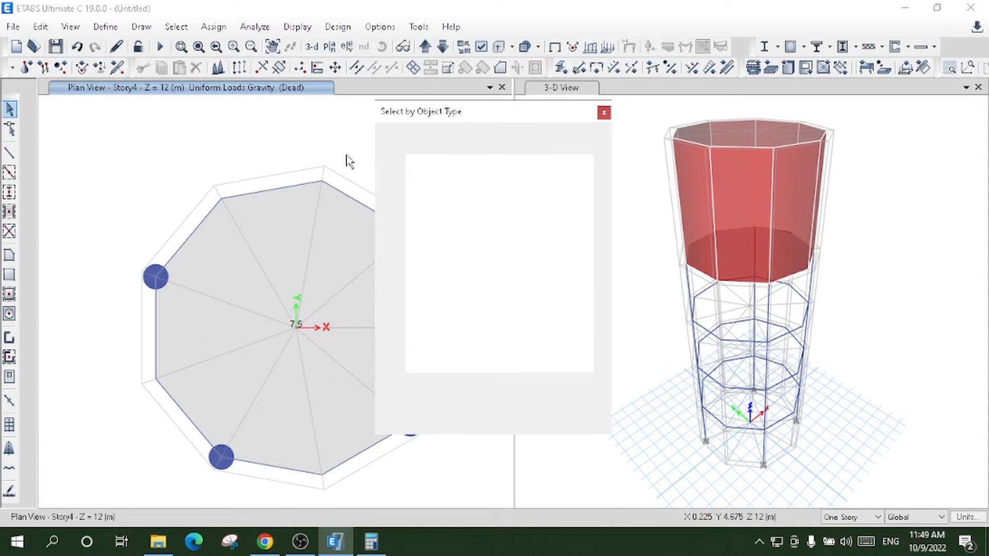
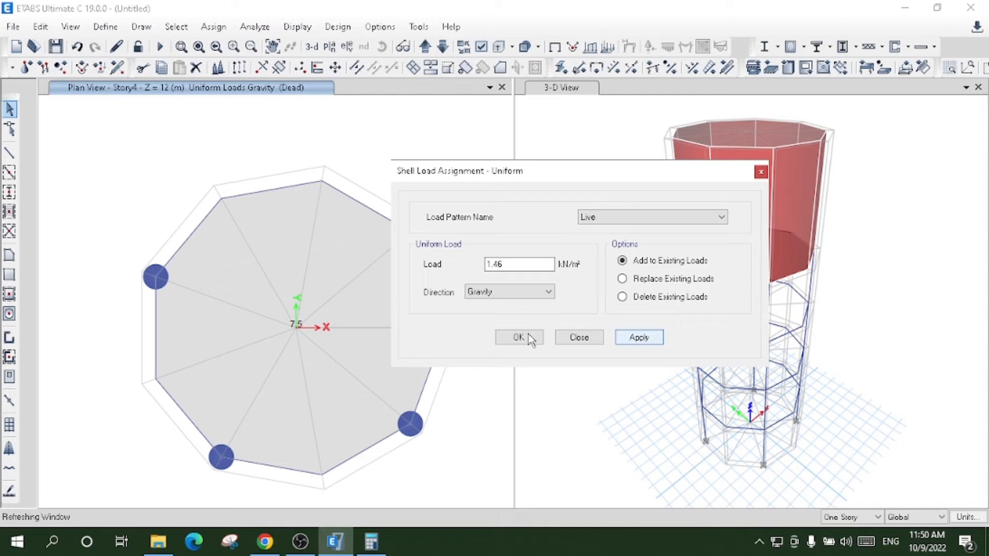
# Apply a 1.46 kN/m² uniform gravity Live load, added to existing loads, and inspect the loads on the Story4 bottom slab
pyautogui.click(530, 339)
pyautogui.rightClick(416, 280)
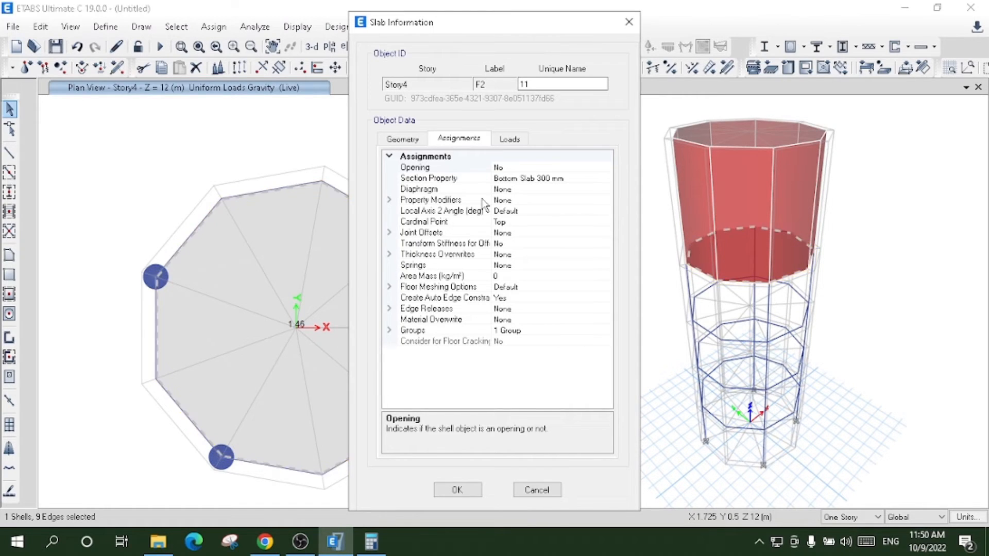
pyautogui.click(509, 138)
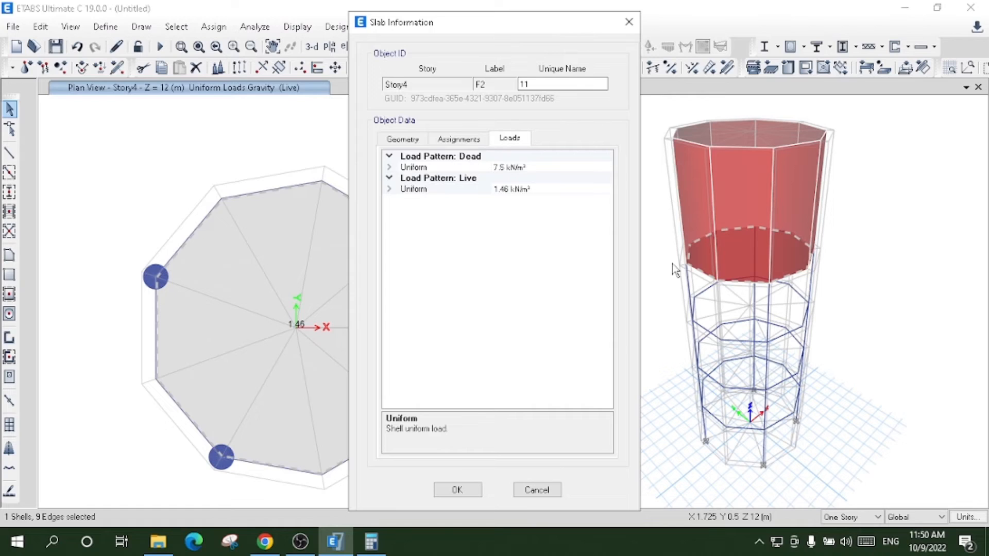
pyautogui.click(460, 488)
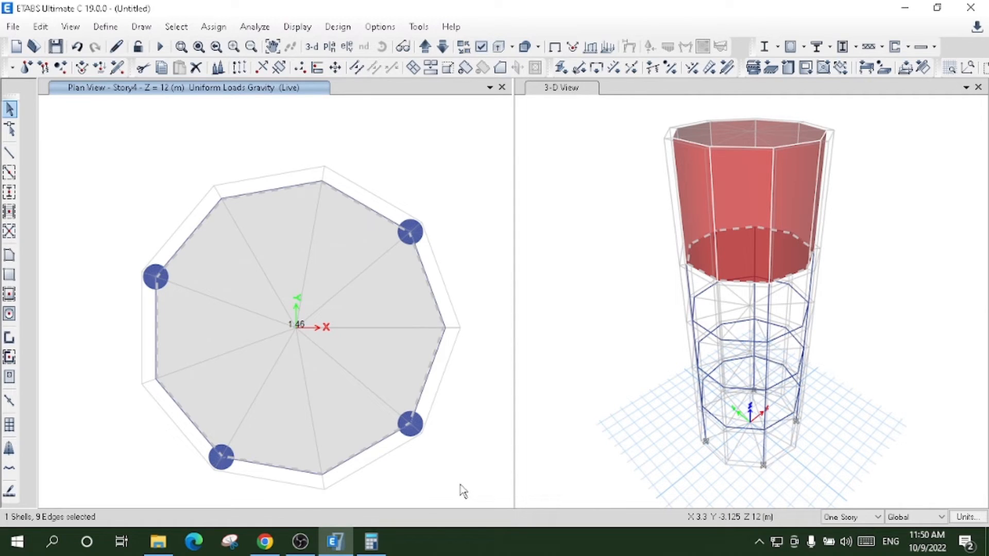
pyautogui.click(334, 258)
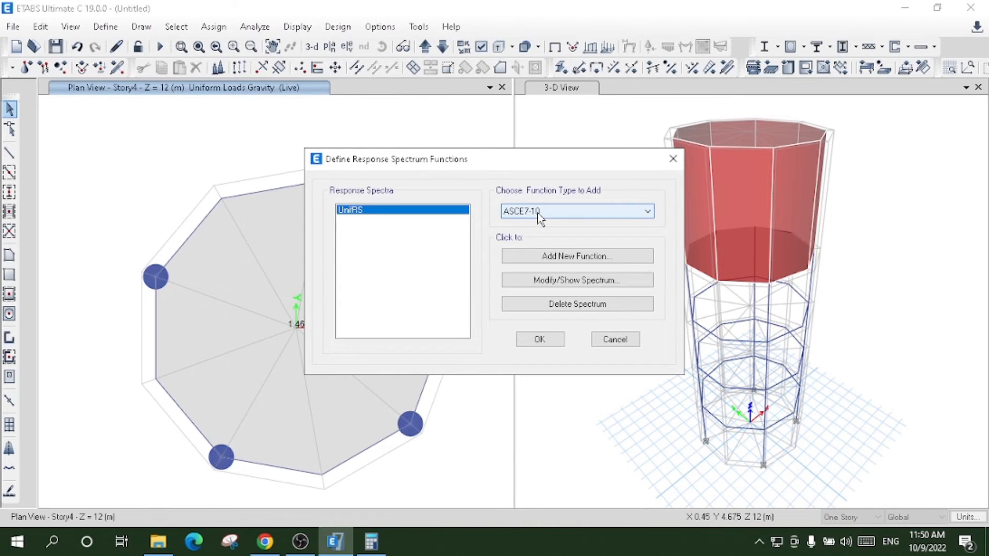
# Add a new ASCE7-16 response spectrum function named Target Respose Spectrum
pyautogui.click(538, 216)
pyautogui.click(541, 234)
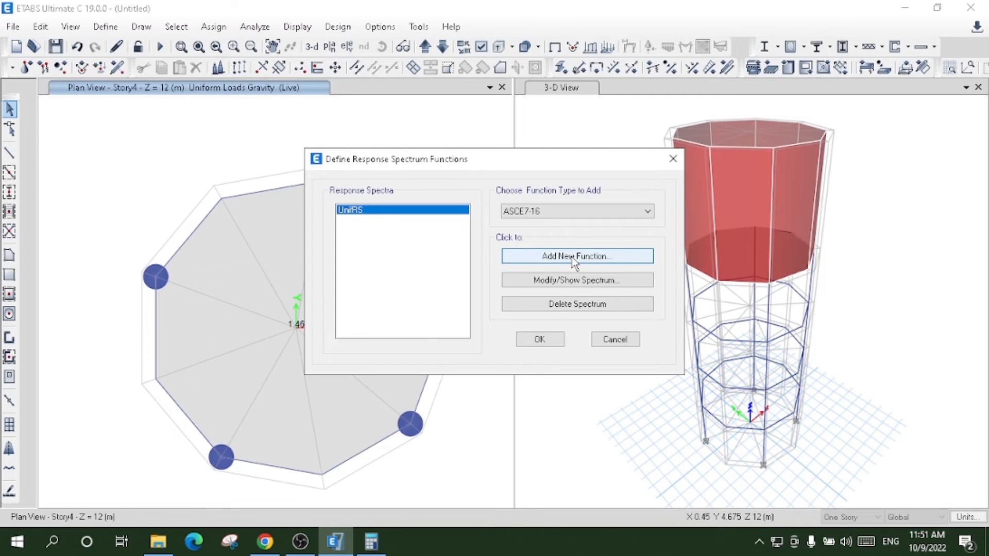
pyautogui.click(574, 257)
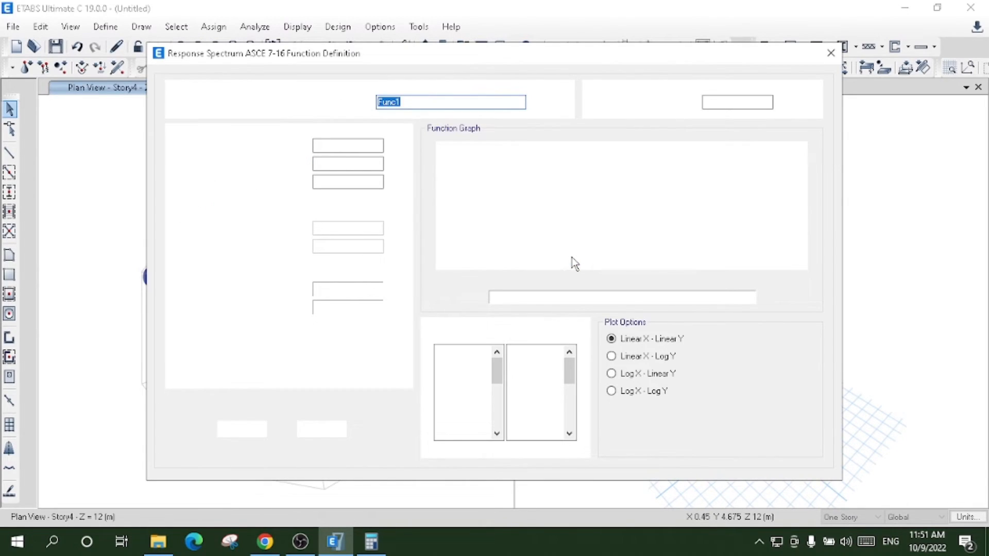
pyautogui.write('Target Respose Spectrum')
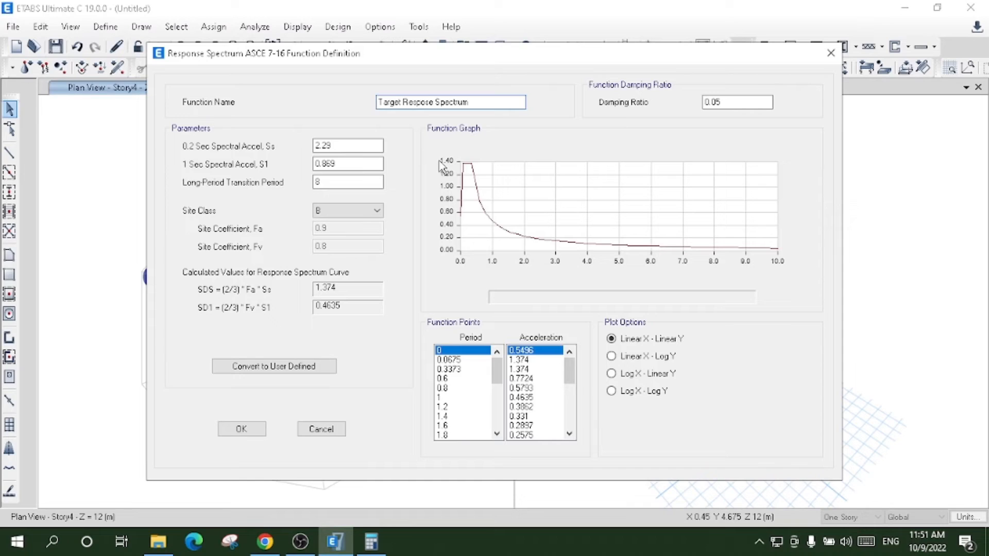
# Set the spectrum function's Ss to 1.15 and S1 to 0.51, and delete the UnifRS spectrum
pyautogui.doubleClick(361, 146)
pyautogui.write('1.15')
pyautogui.press('Tab')
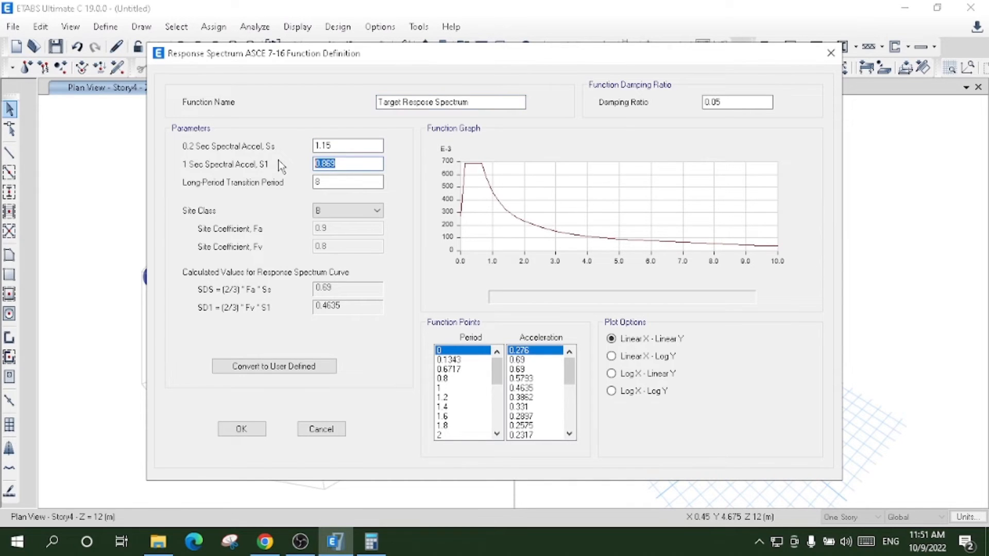
pyautogui.write('0.51')
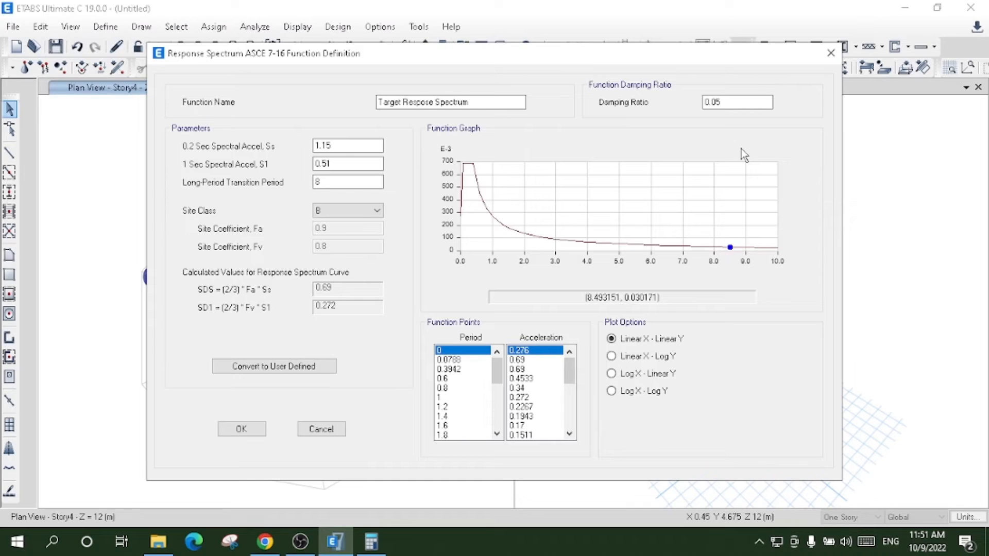
pyautogui.click(737, 102)
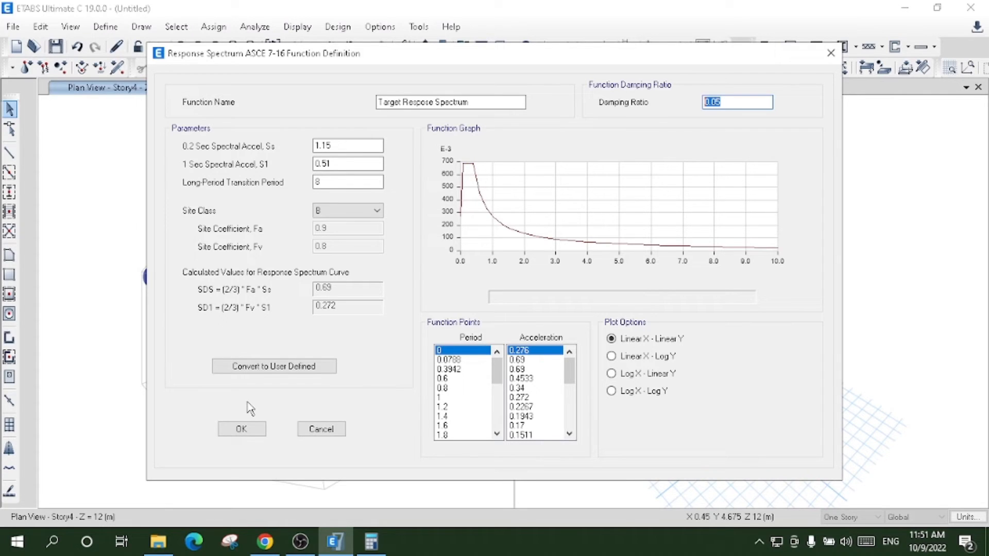
pyautogui.click(249, 433)
pyautogui.click(249, 434)
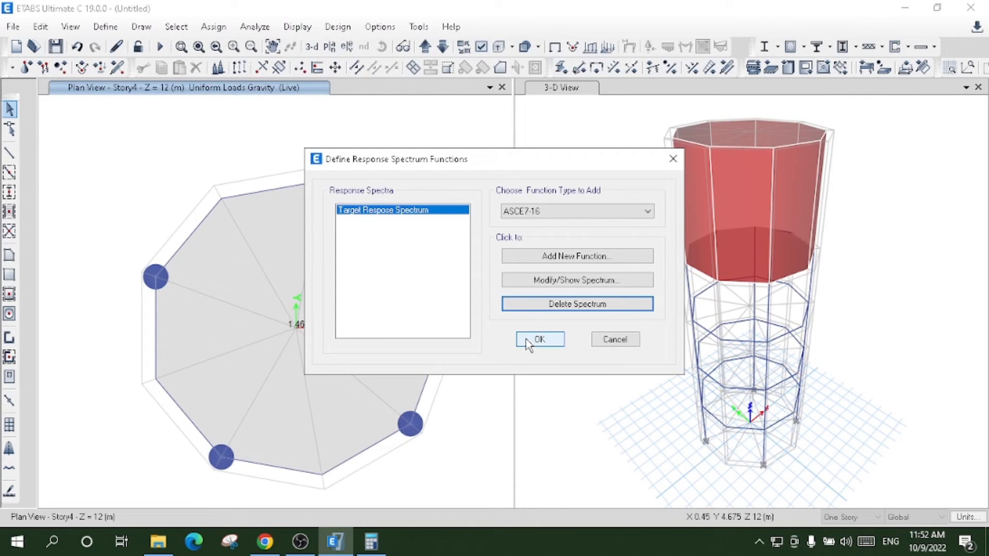
pyautogui.click(539, 339)
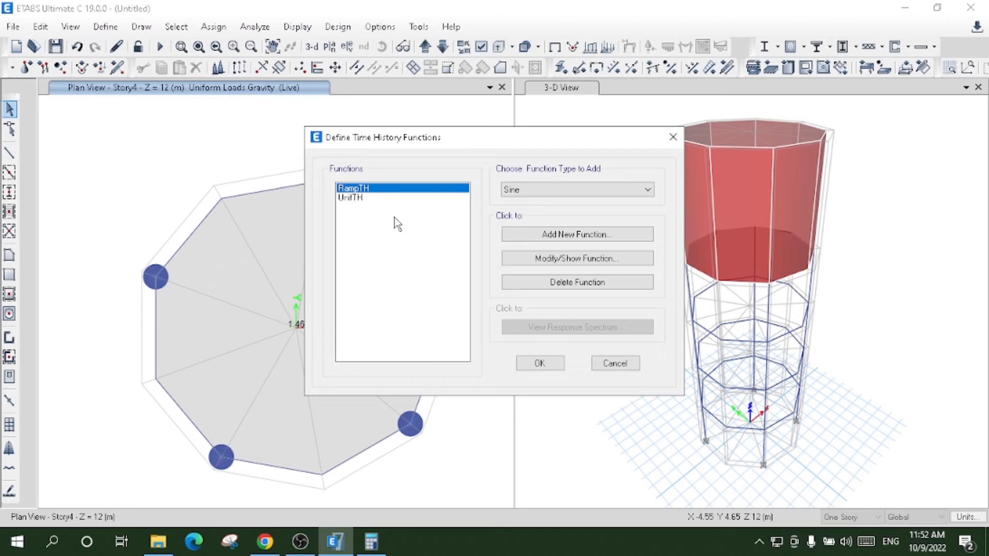
pyautogui.click(672, 137)
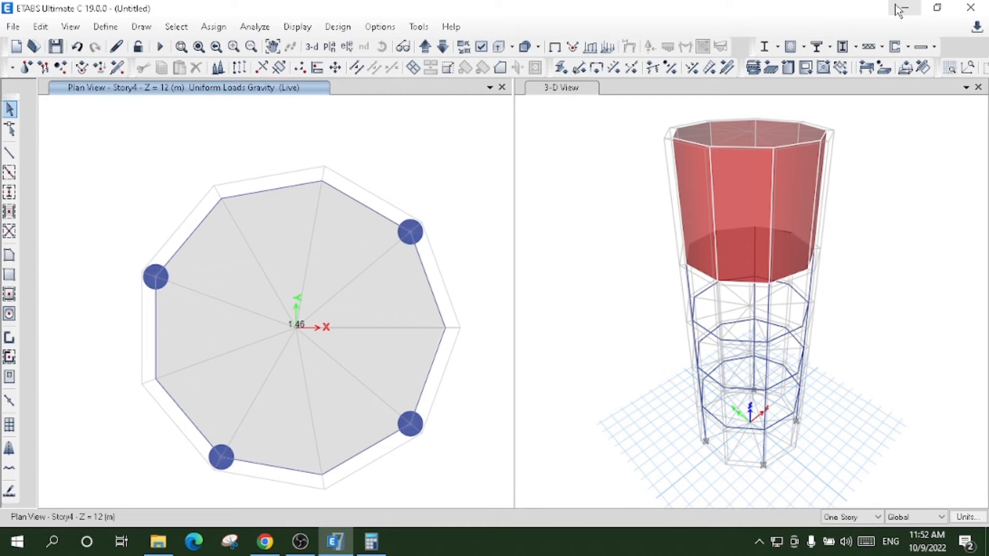
pyautogui.click(898, 9)
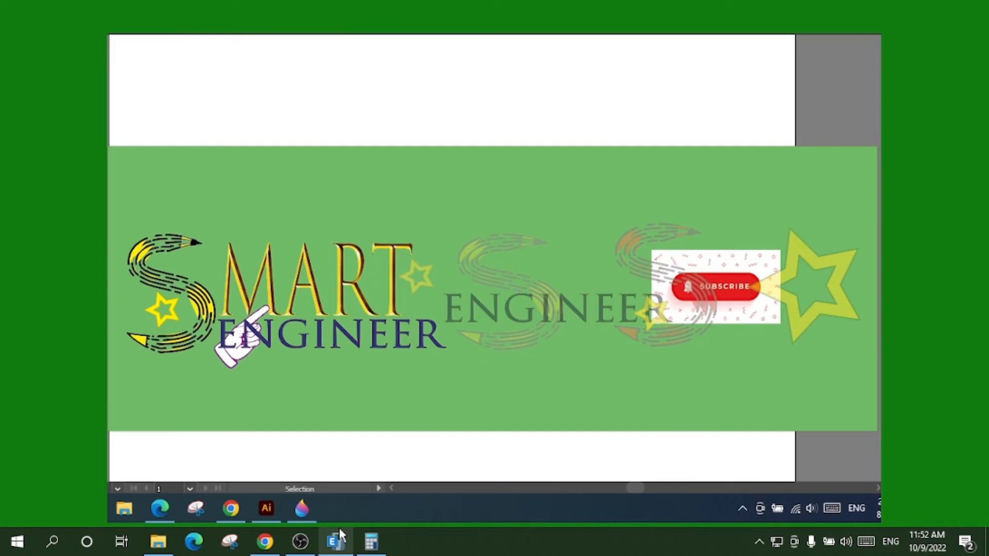
pyautogui.moveTo(335, 543)
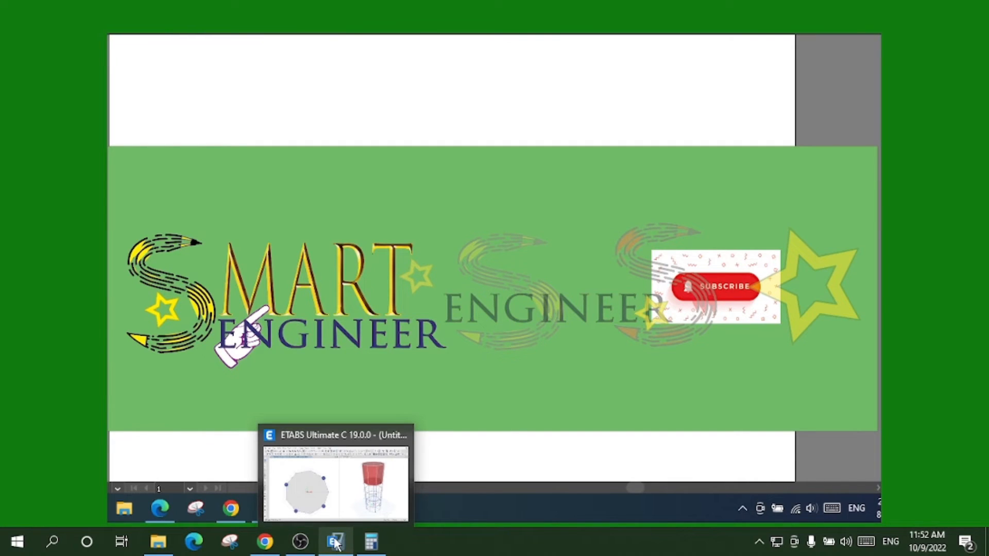
# Switch to ETABS, start saving the model, and create a folder named Eleveted Cylinderical water tank in Downloads
pyautogui.click(334, 543)
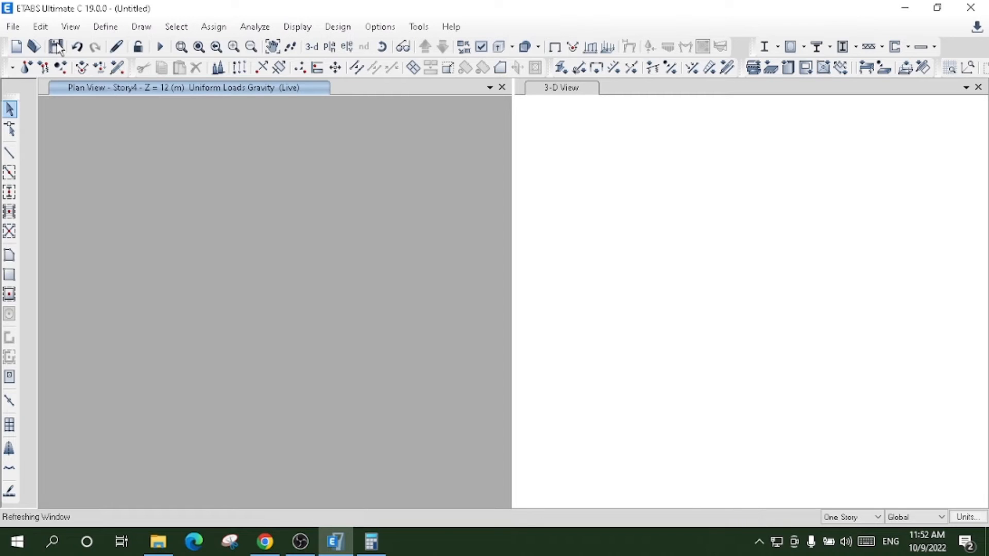
pyautogui.click(57, 47)
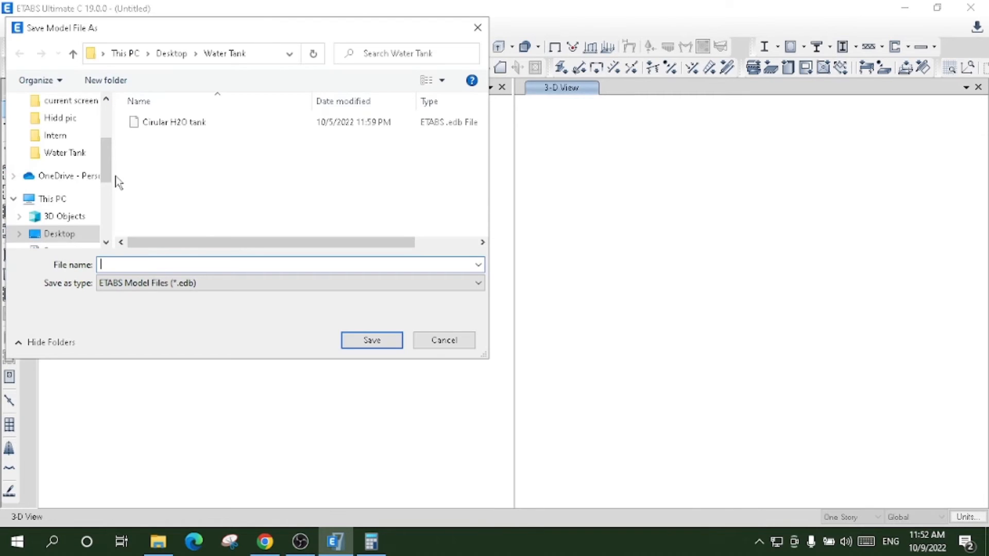
pyautogui.moveTo(105, 145); pyautogui.dragTo(106, 111)
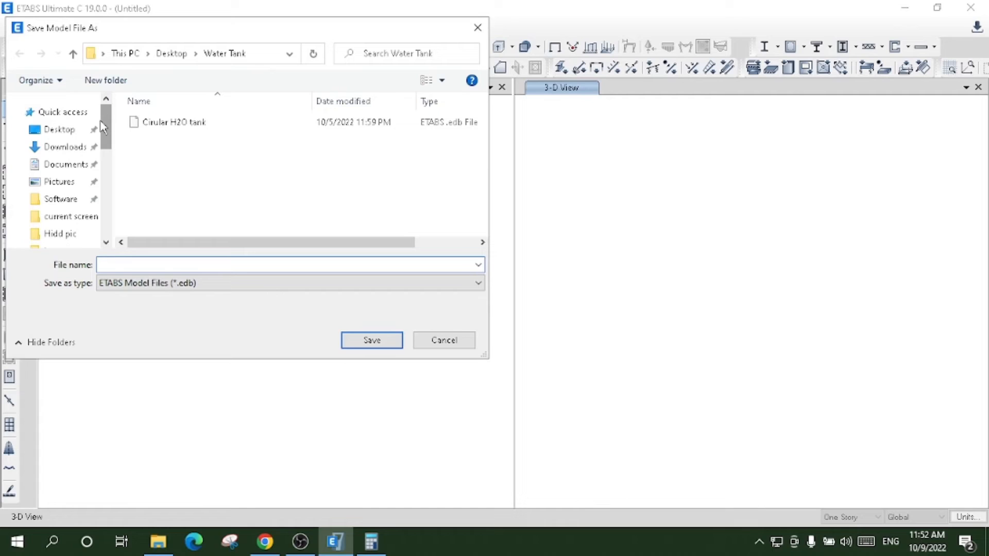
pyautogui.click(72, 148)
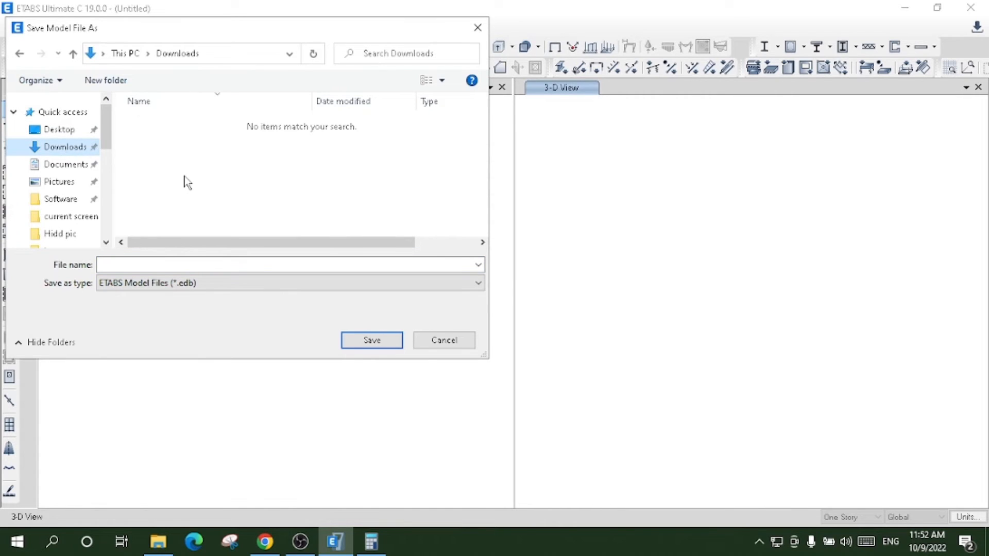
pyautogui.rightClick(180, 154)
pyautogui.moveTo(260, 179)
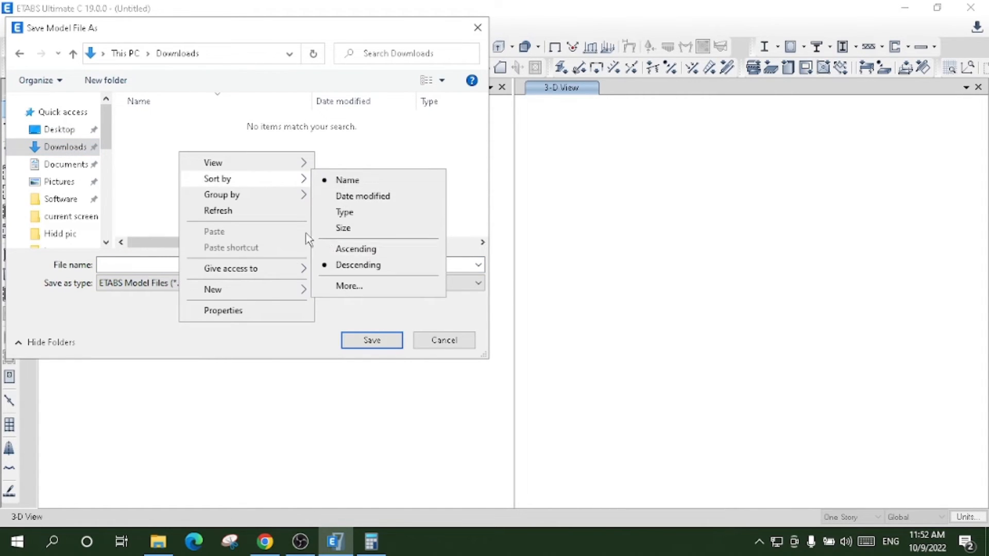
pyautogui.moveTo(304, 289)
pyautogui.click(351, 291)
pyautogui.press('BackSpace')
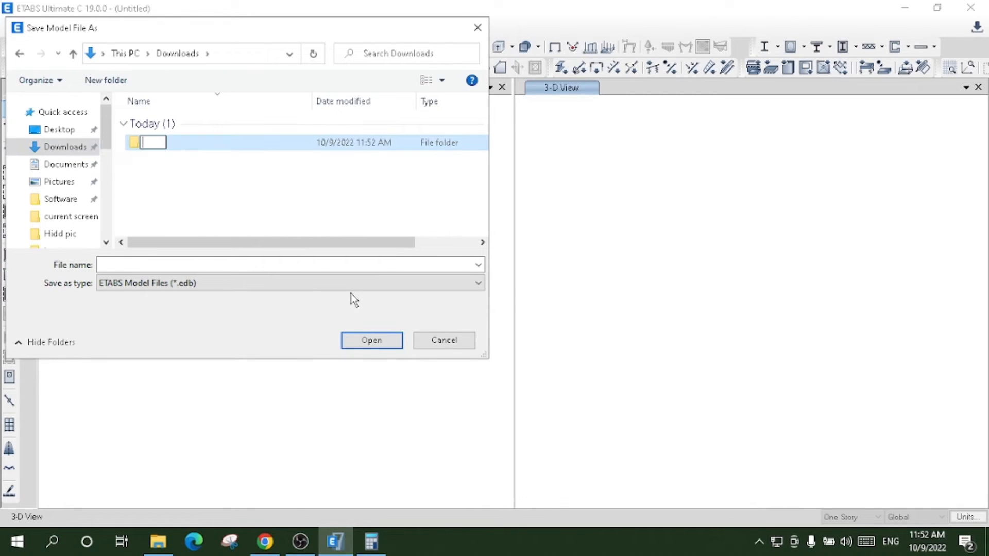
pyautogui.write('Elevevater')
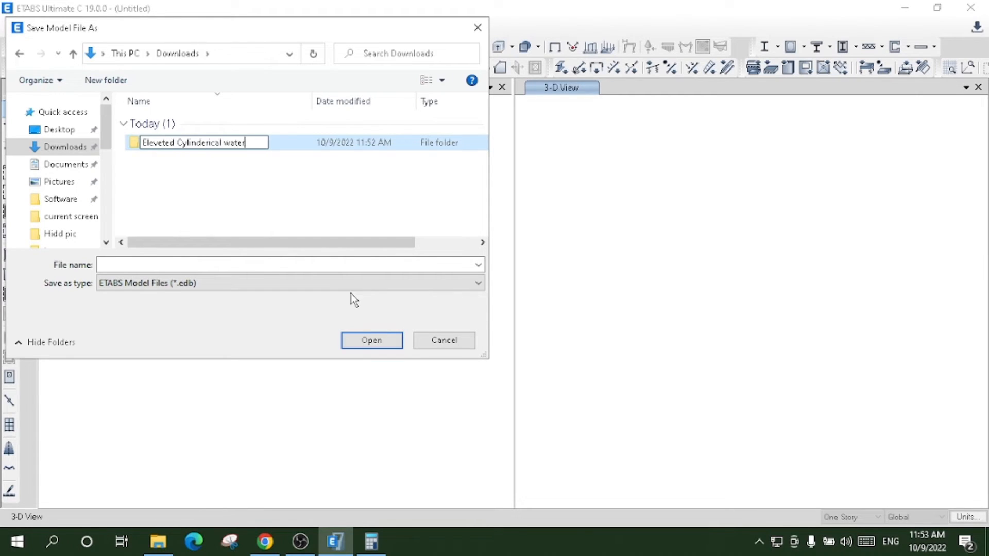
pyautogui.write('tank')
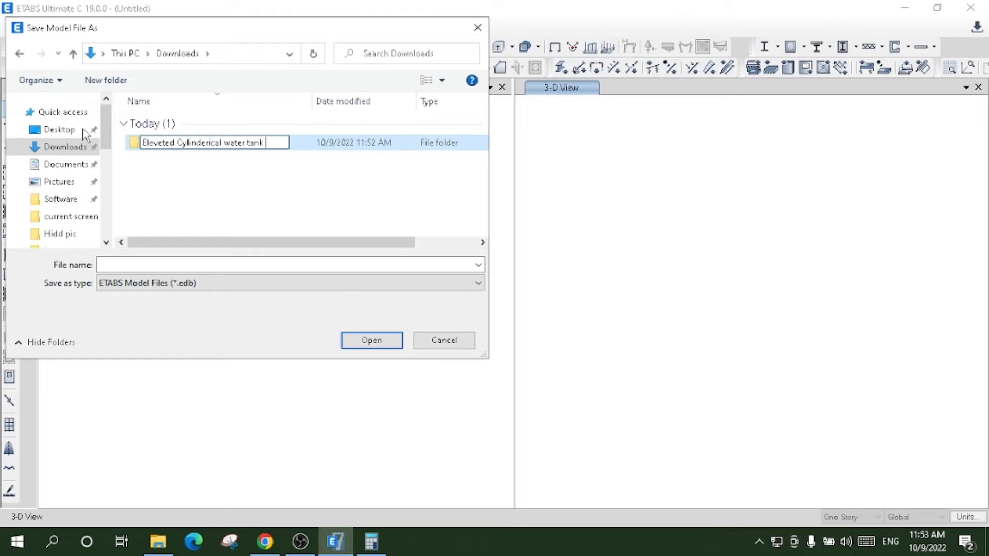
pyautogui.press('Return')
# Save the model as Elevater Circular tank in the Eleveted Cylinderical water tank folder
pyautogui.doubleClick(244, 149)
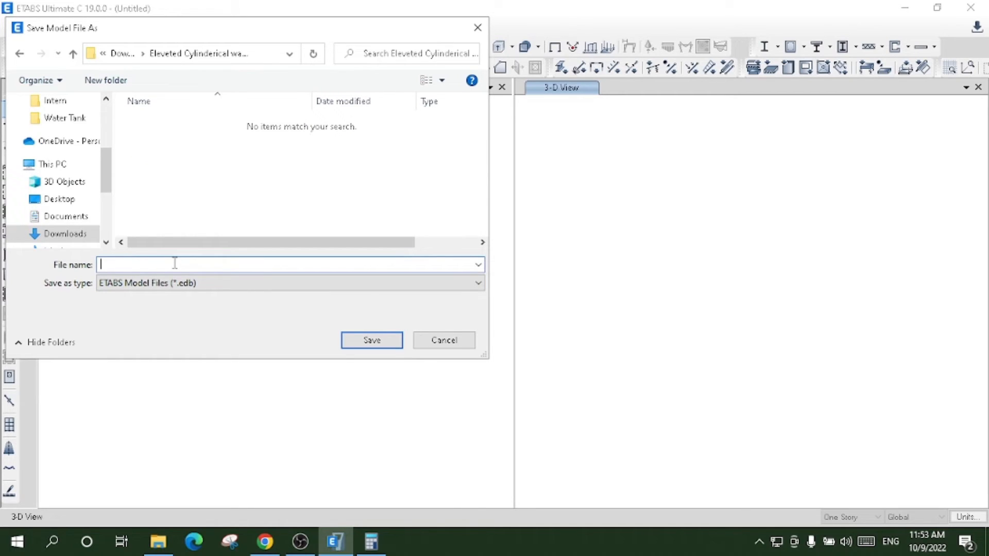
pyautogui.write('Elevater Circular tank')
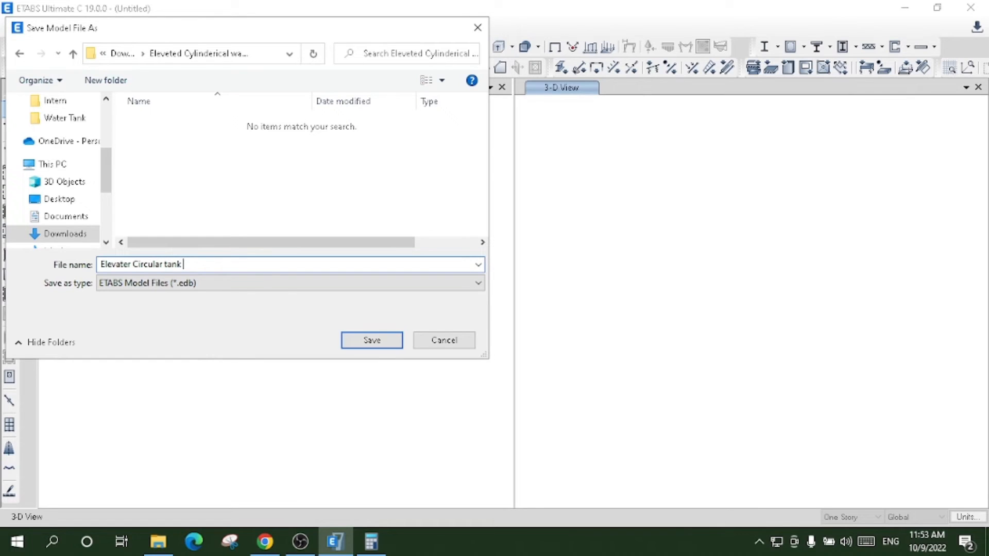
pyautogui.click(370, 344)
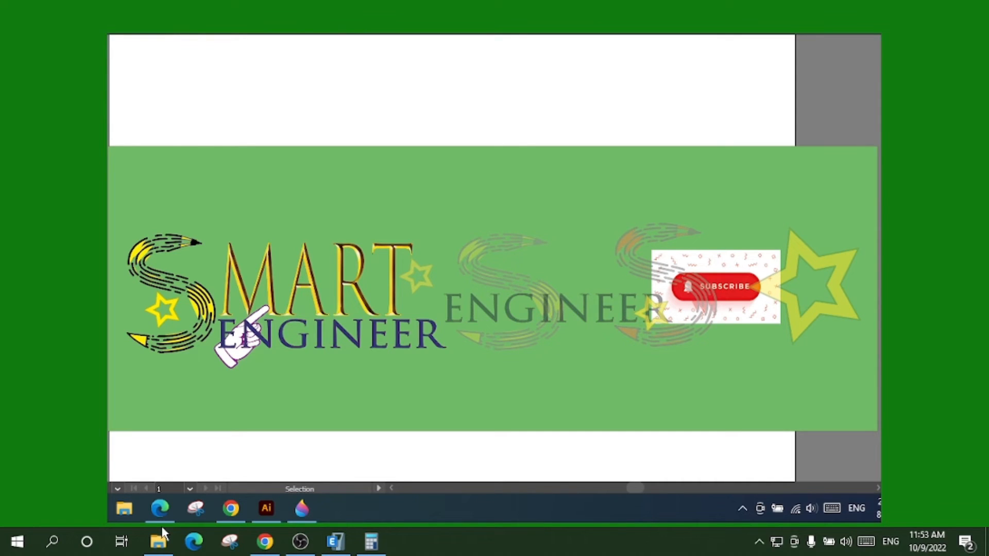
# In File Explorer, copy ITALY_X and ITALY_y from the desktop's Start Up Sructure > Italy stairnu folder into the Eleveted Cylinderical water tank folder
pyautogui.click(159, 540)
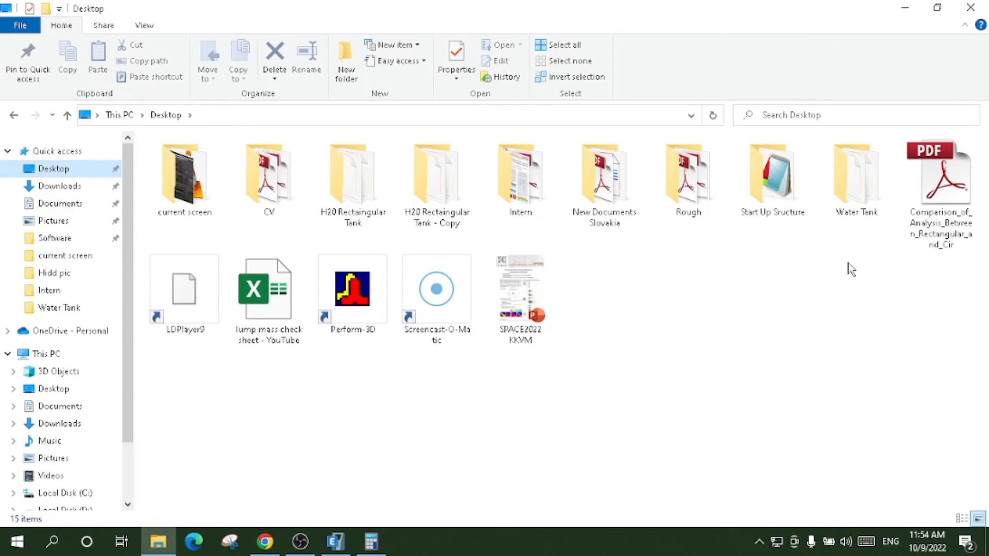
pyautogui.doubleClick(783, 202)
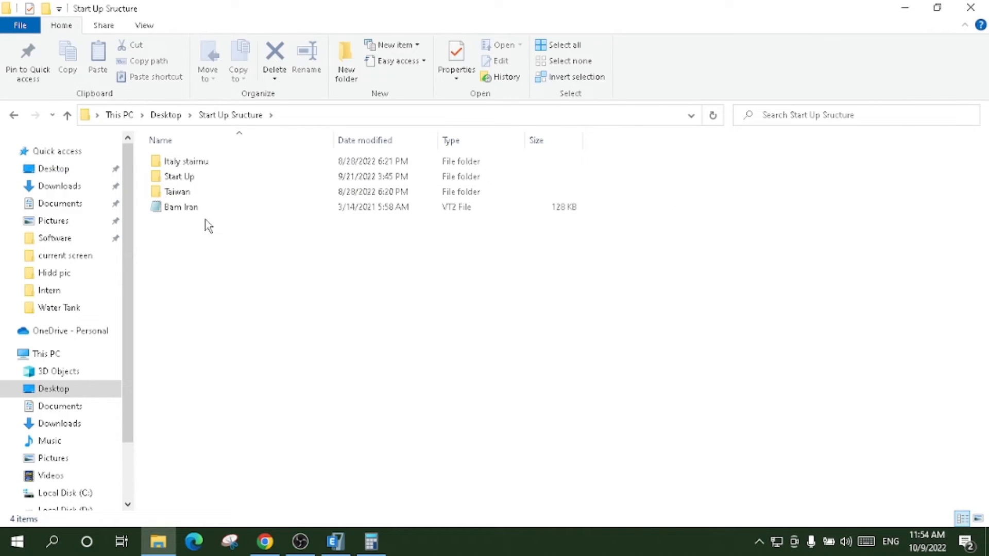
pyautogui.doubleClick(205, 163)
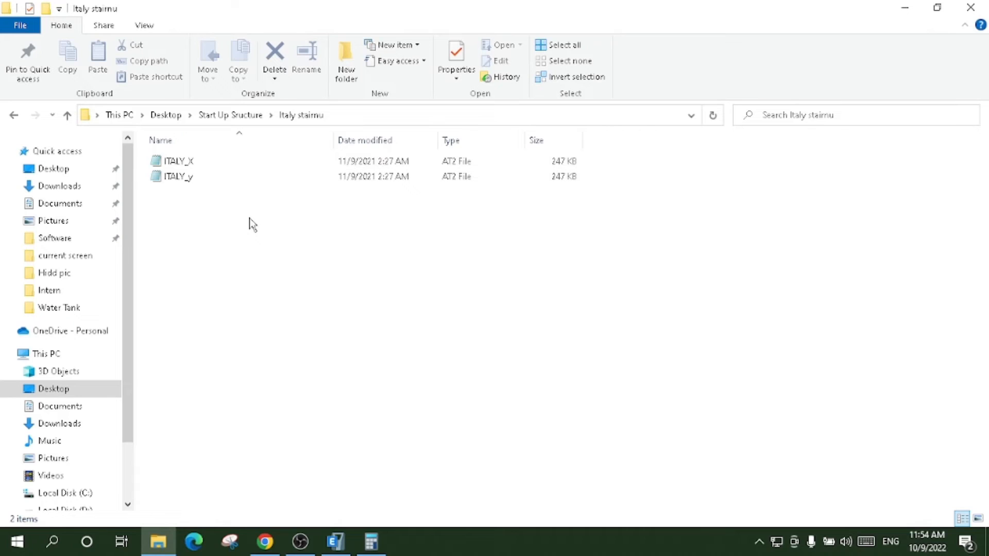
pyautogui.moveTo(238, 217); pyautogui.dragTo(192, 175)
pyautogui.rightClick(192, 173)
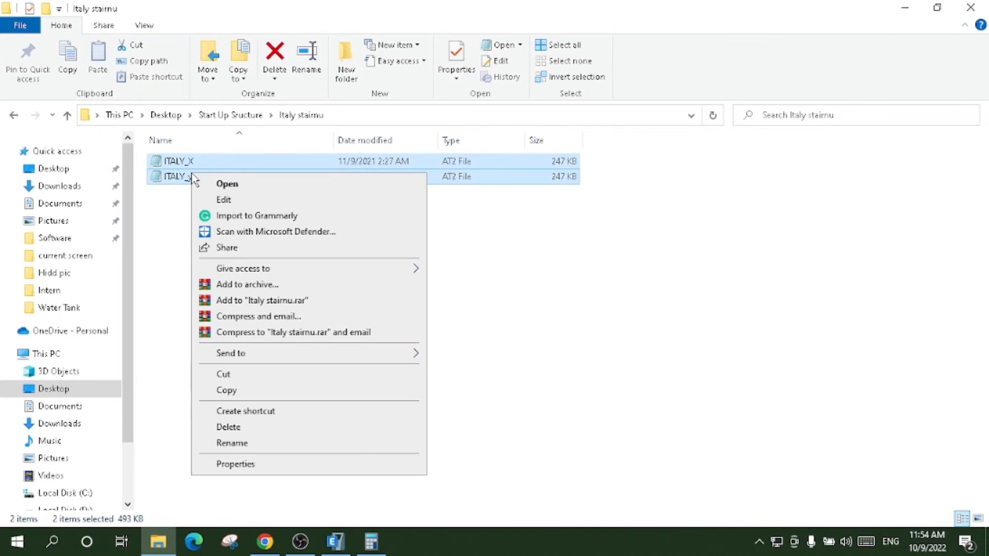
pyautogui.click(227, 391)
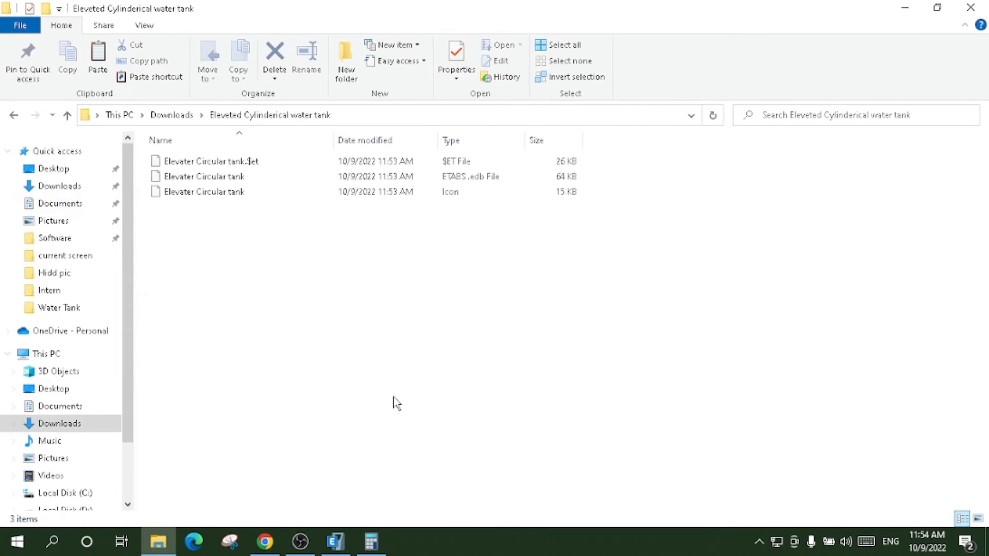
pyautogui.rightClick(393, 397)
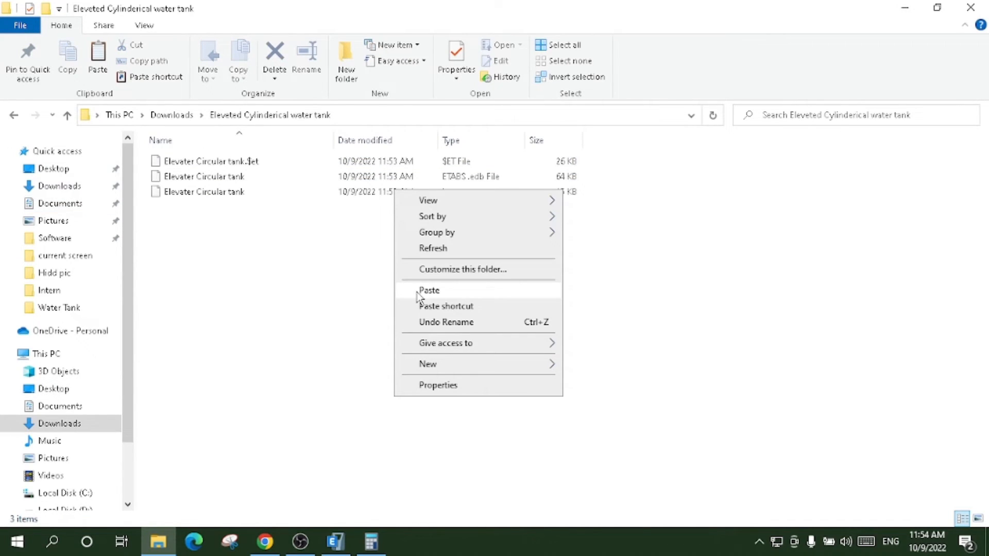
pyautogui.click(429, 291)
pyautogui.click(386, 333)
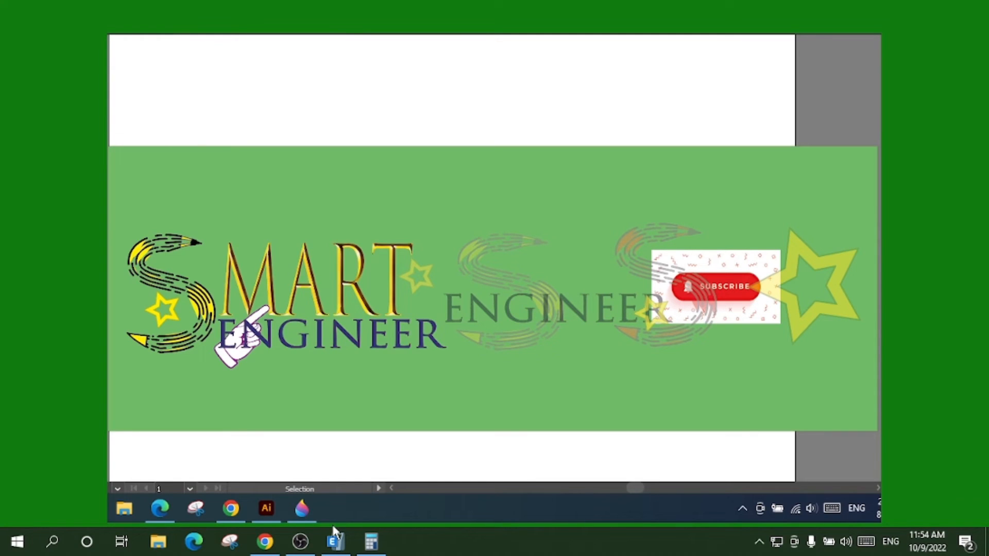
# Return to ETABS, load ITALY_X.AT2 into a new from-file time history function and name it THA EQ X _ ITALY_X
pyautogui.click(335, 541)
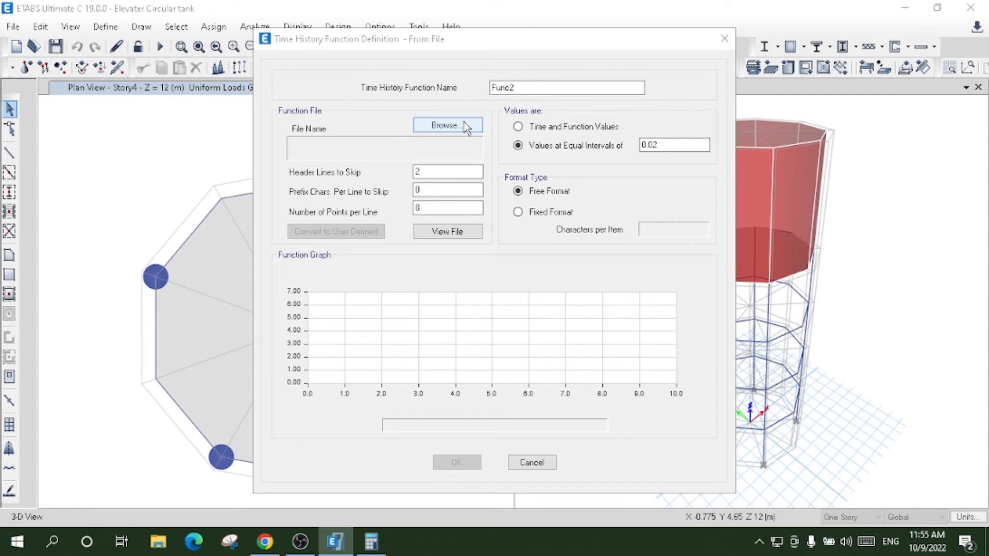
pyautogui.click(466, 127)
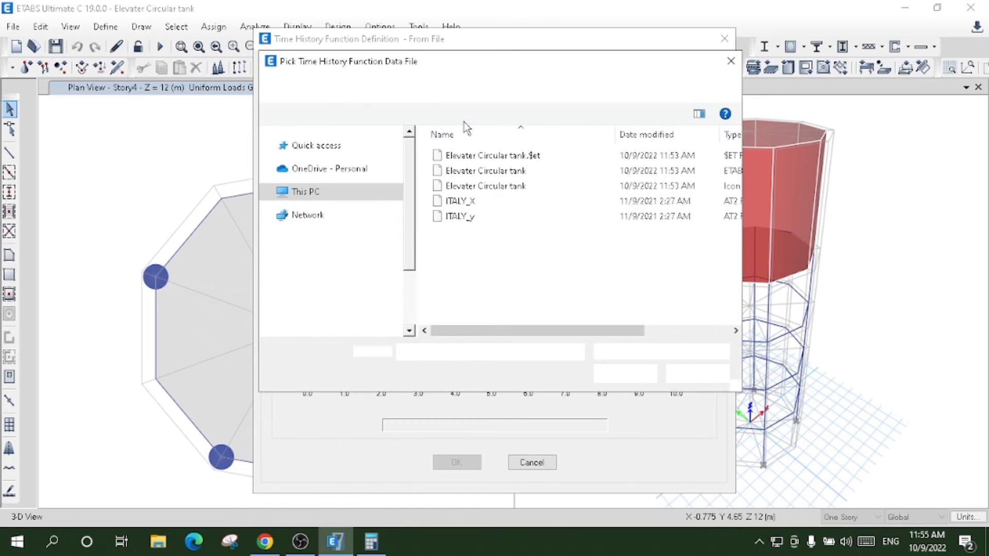
pyautogui.click(335, 319)
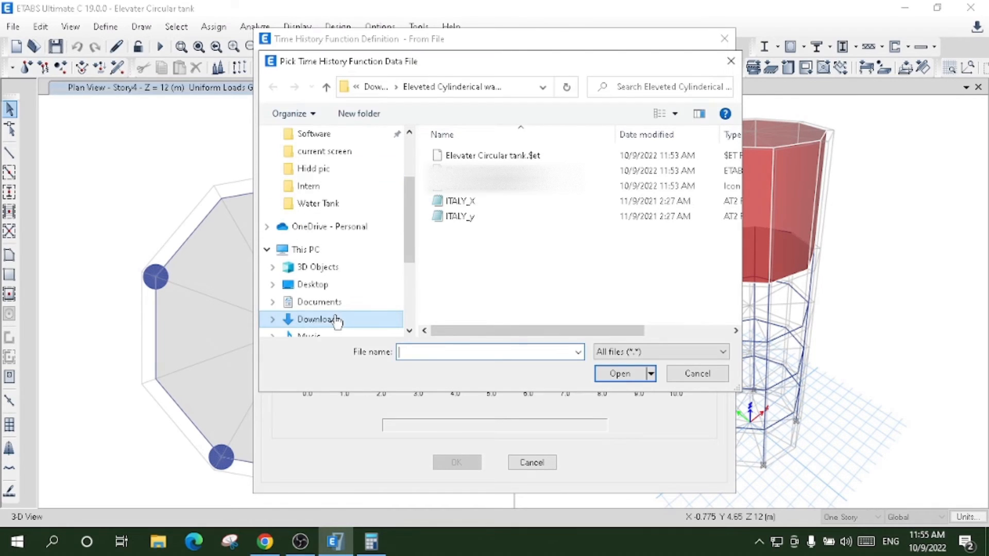
pyautogui.click(486, 177)
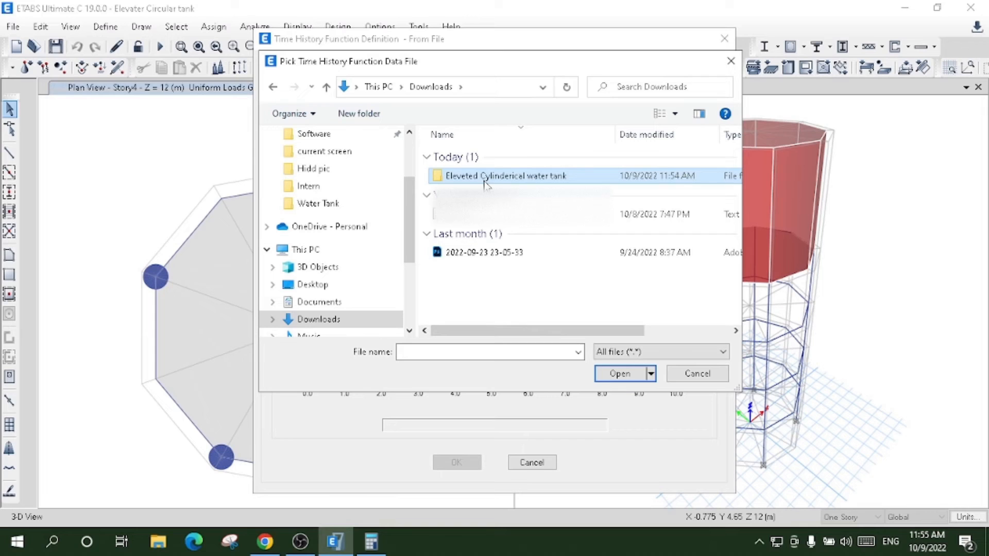
pyautogui.doubleClick(485, 176)
pyautogui.click(494, 201)
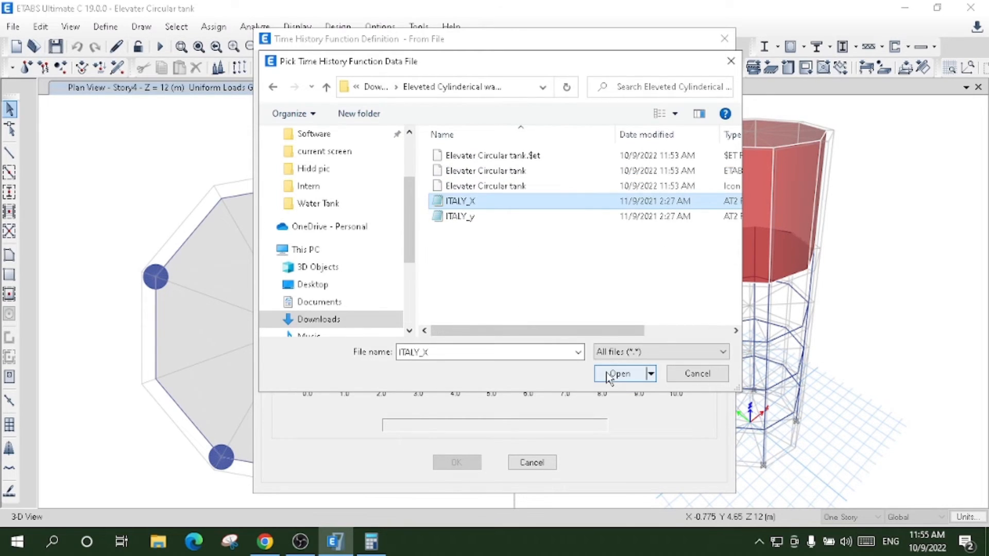
pyautogui.click(618, 373)
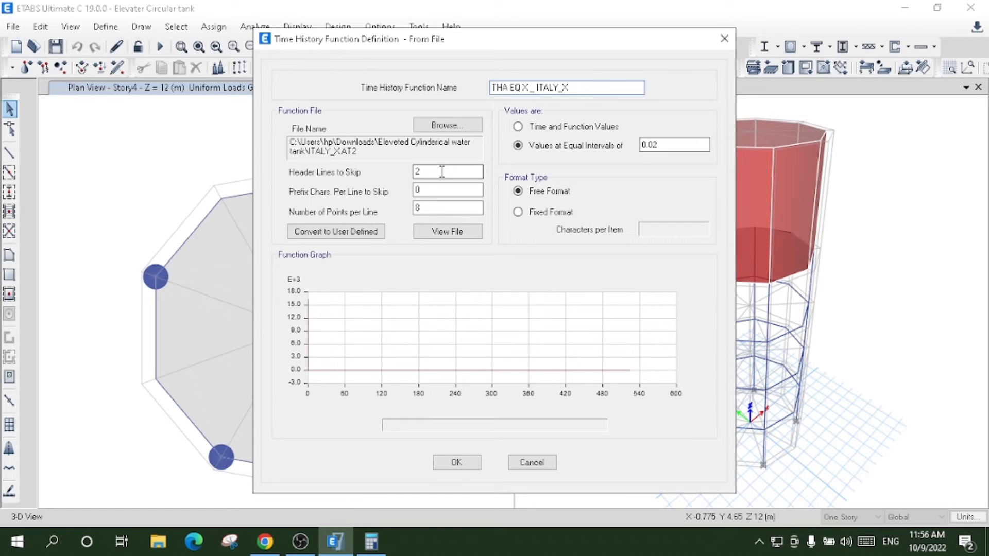
# Set the ITALY_X function's header lines to skip to 4 and points per line to 5, checking the record file's layout
pyautogui.moveTo(442, 172); pyautogui.dragTo(369, 173)
pyautogui.write('4')
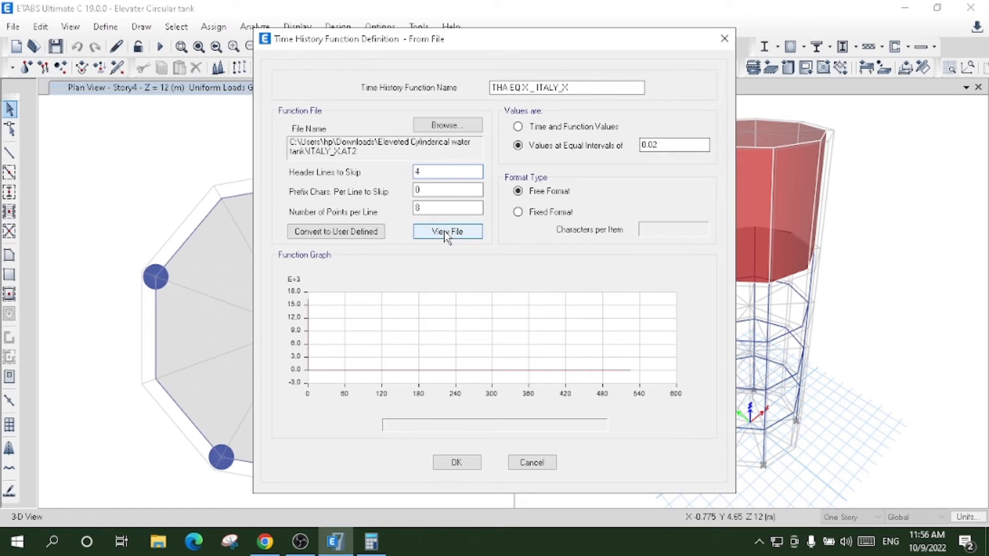
pyautogui.click(446, 234)
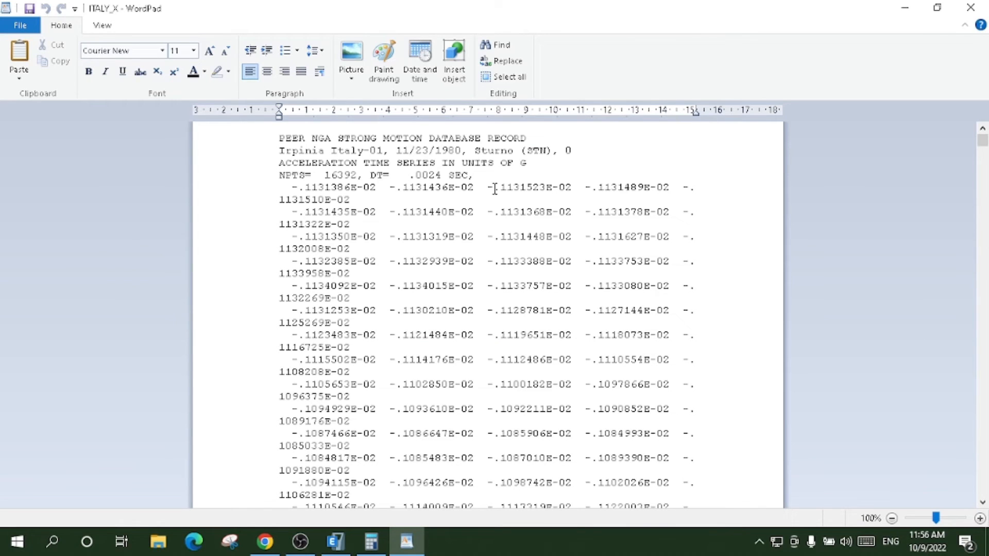
pyautogui.click(902, 8)
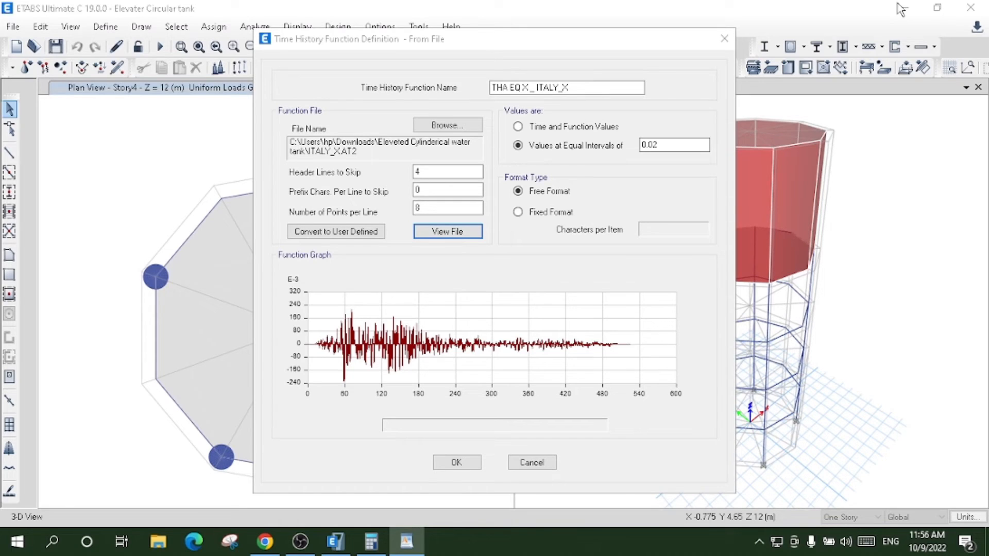
pyautogui.doubleClick(437, 208)
pyautogui.write('5')
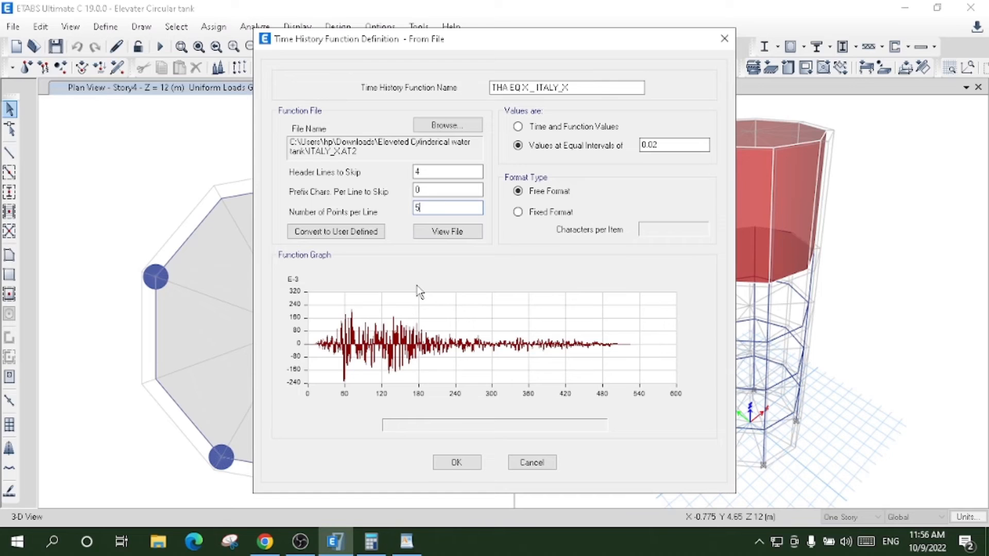
# Check the time step in the record file, set the function's equal value interval to 0.0024, and accept the definition
pyautogui.click(407, 541)
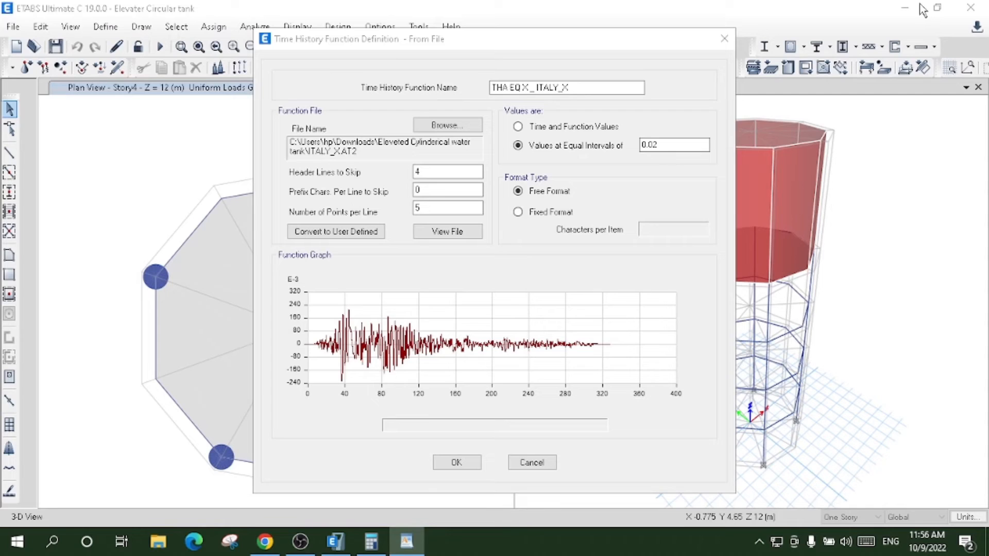
pyautogui.click(407, 541)
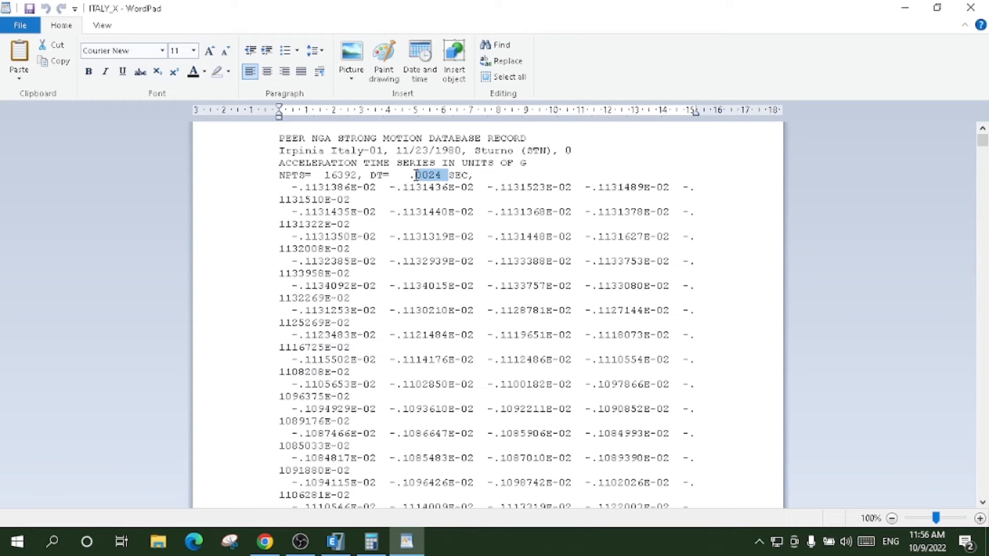
pyautogui.click(900, 10)
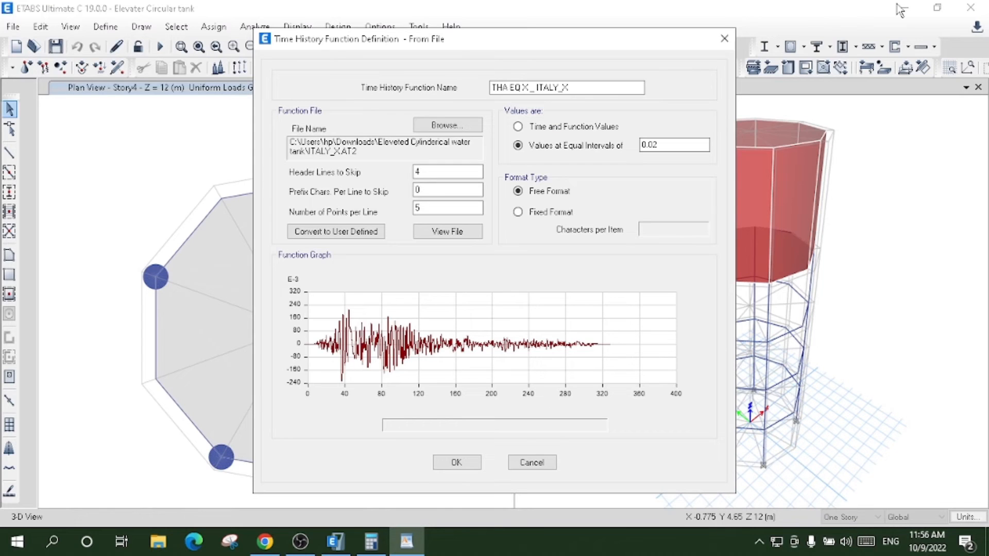
pyautogui.click(664, 144)
pyautogui.write('24')
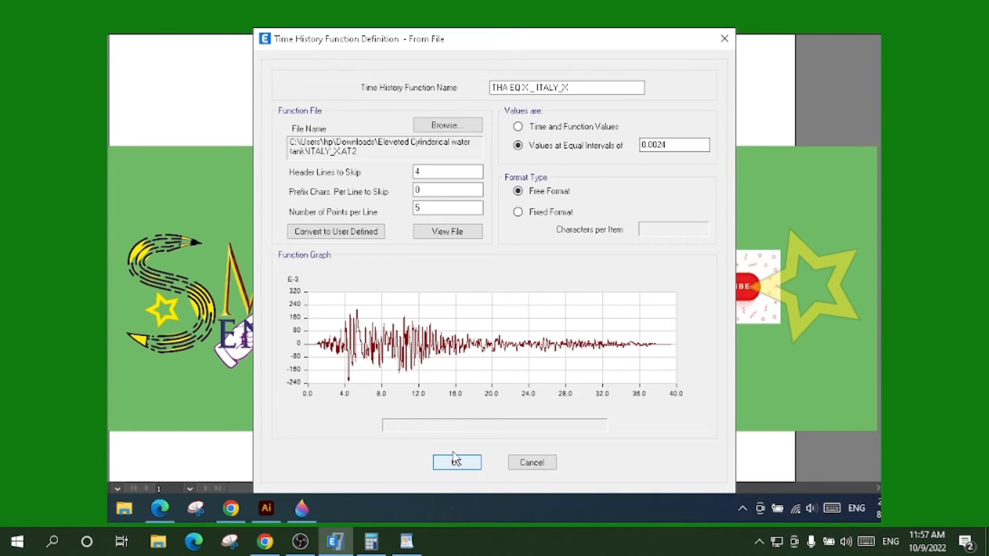
pyautogui.click(454, 460)
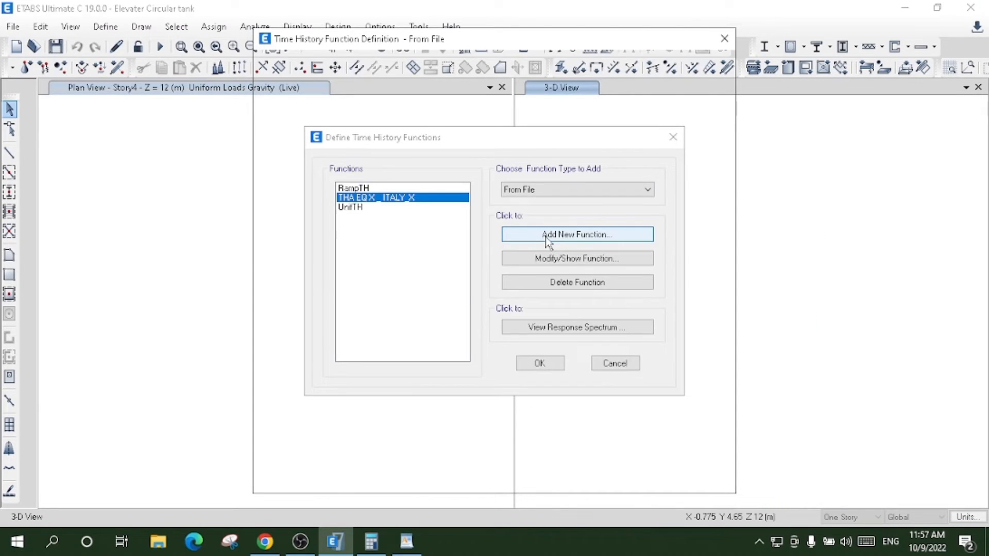
# Add a new from-file time history function loading ITALY_y.AT2 and name it THA EQ Y _ ITALY_y
pyautogui.click(547, 241)
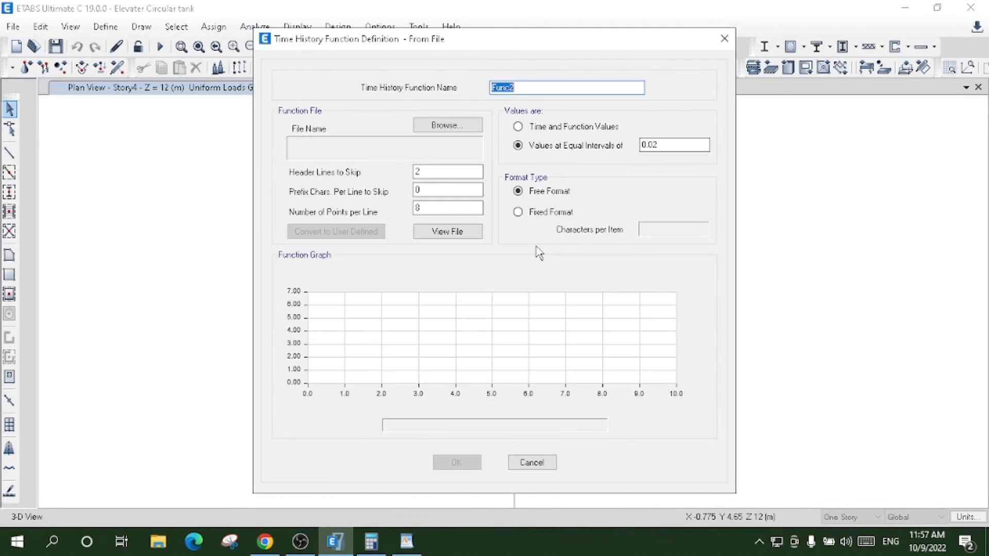
pyautogui.click(436, 130)
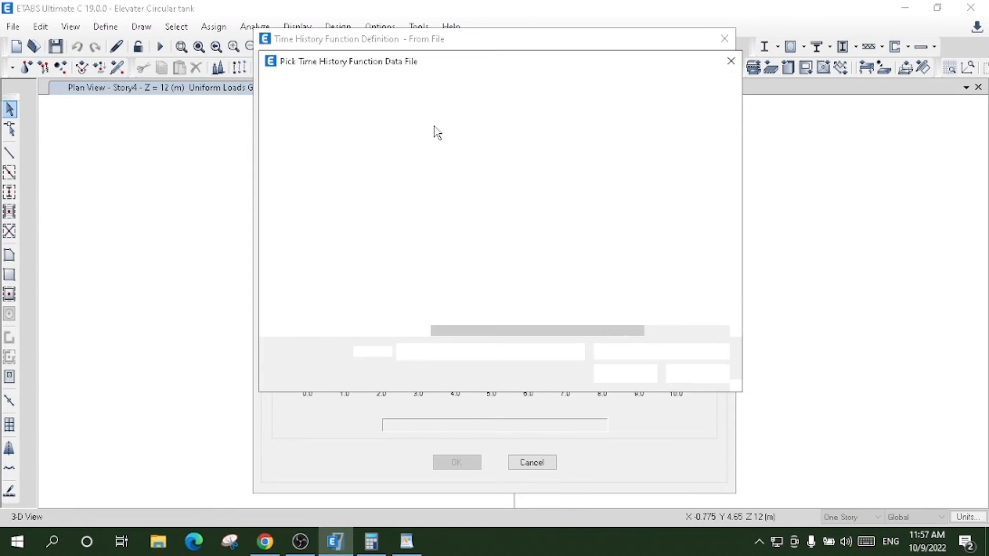
pyautogui.click(458, 220)
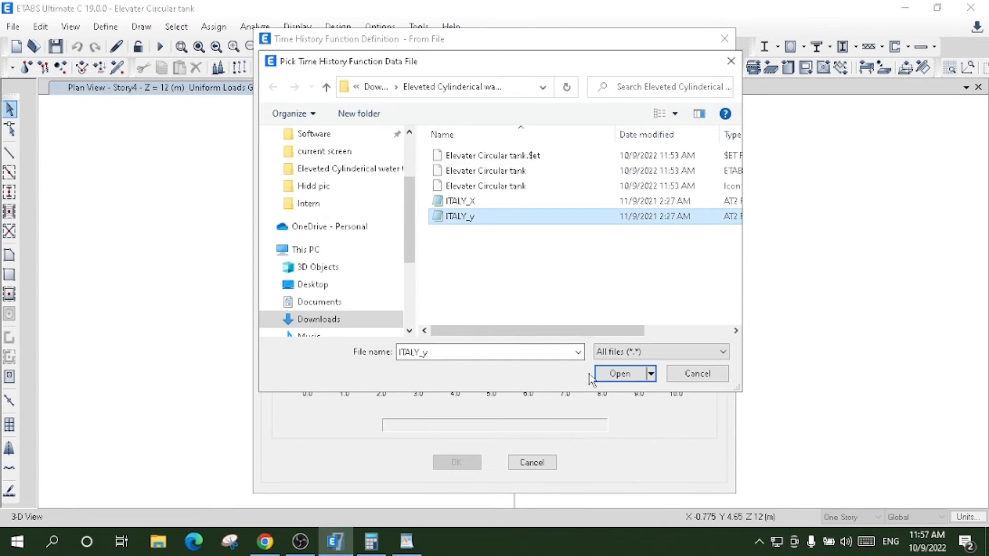
pyautogui.click(619, 374)
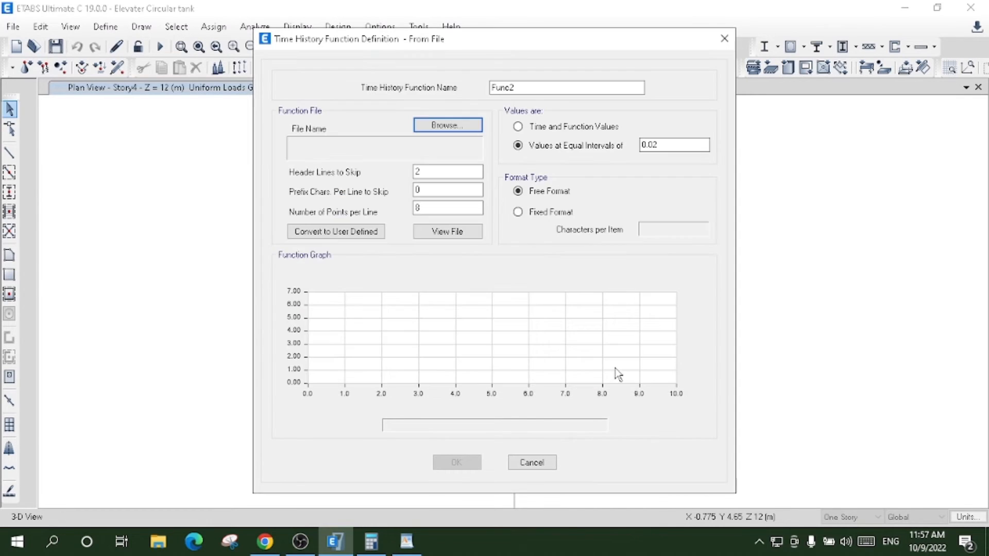
pyautogui.click(492, 83)
pyautogui.write('T')
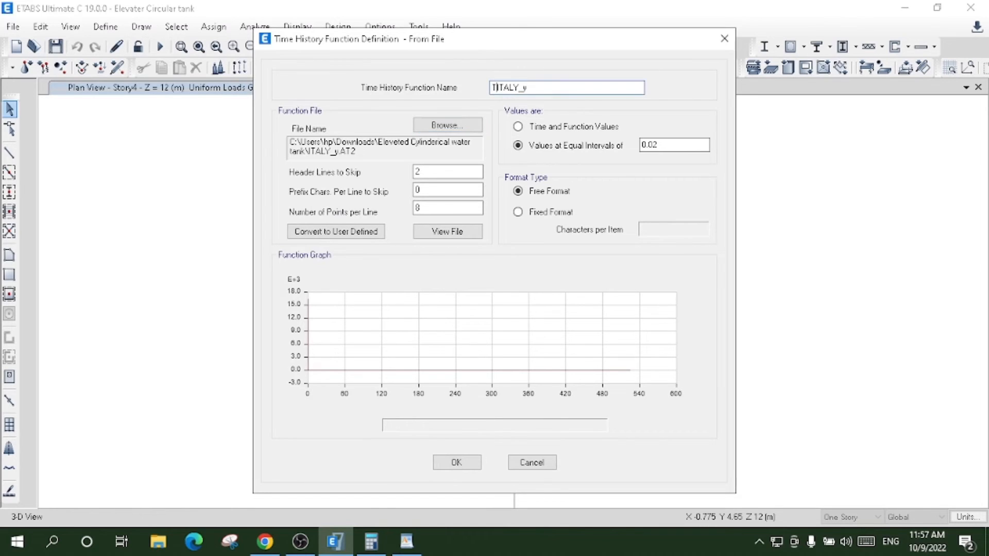
pyautogui.write('HA EQ Y_')
# Set the ITALY_y function's header lines to skip to 4, points per line to 5 and equal interval to 0.240024, and accept the definition
pyautogui.doubleClick(442, 171)
pyautogui.write('4')
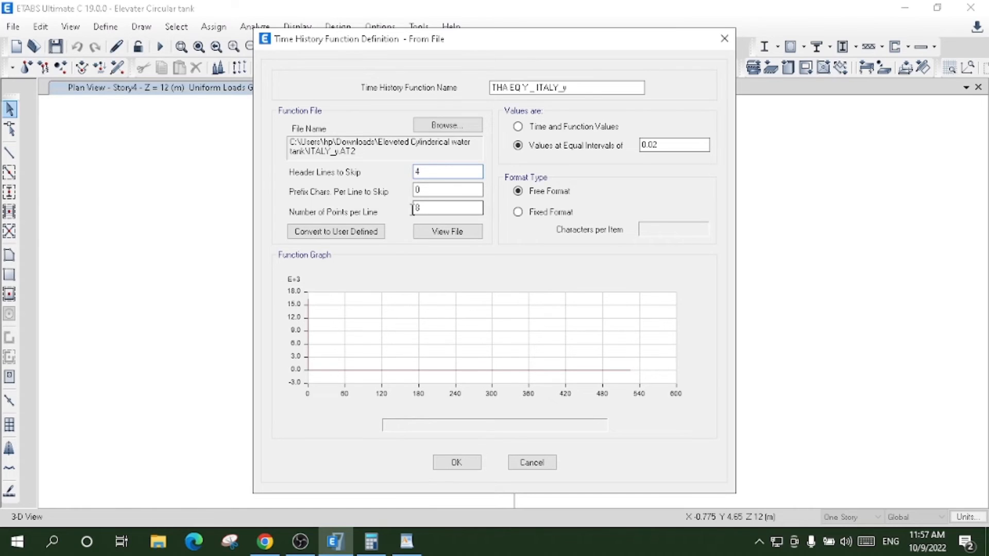
pyautogui.doubleClick(415, 209)
pyautogui.write('5')
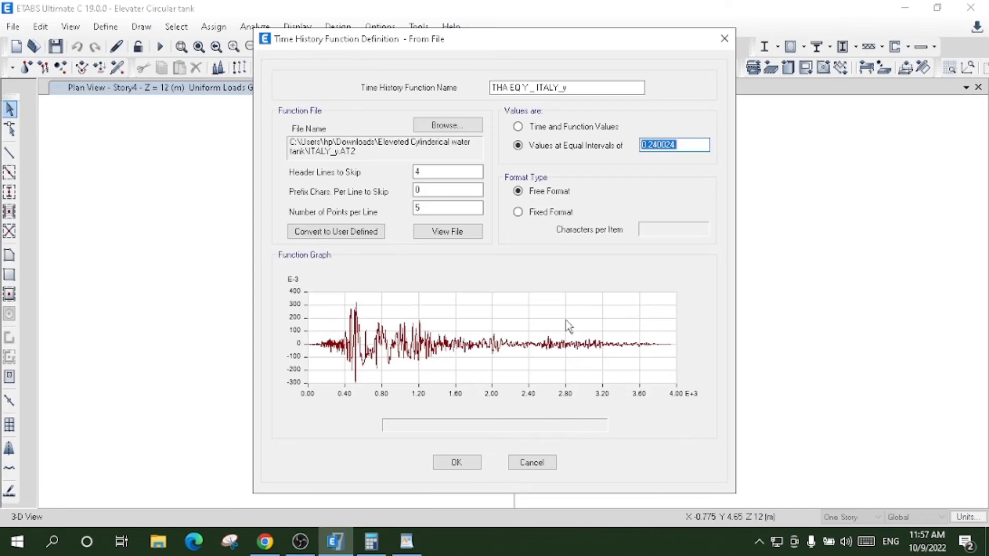
pyautogui.click(588, 323)
pyautogui.moveTo(535, 87); pyautogui.dragTo(508, 87)
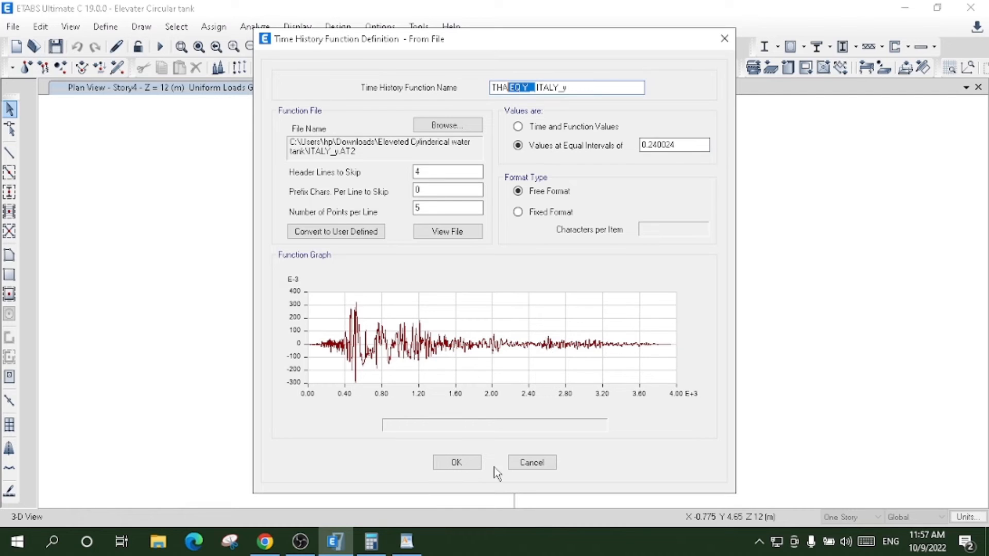
pyautogui.click(446, 464)
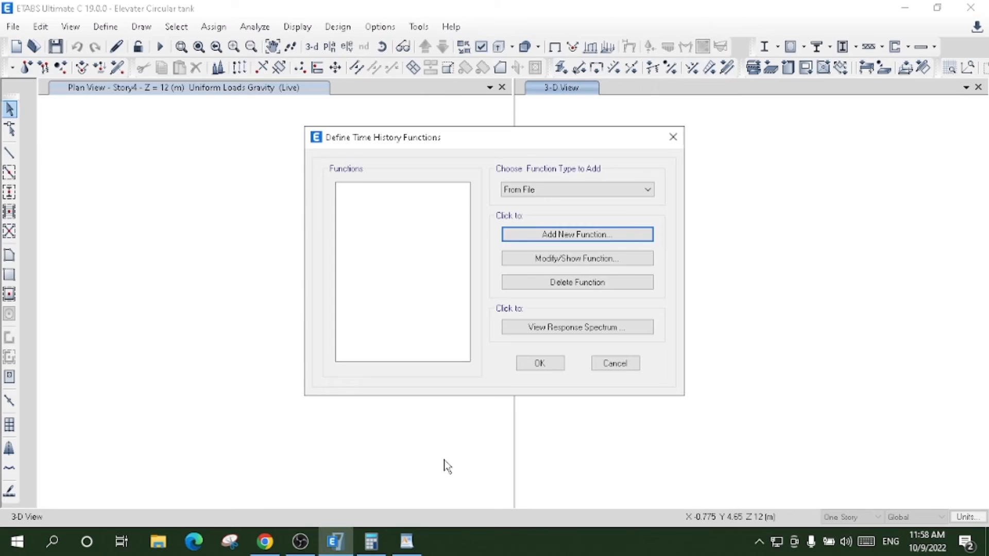
# Delete the default UnifTH and RampTH functions, keeping the two ITALY functions, and accept the time history function list
pyautogui.click(579, 283)
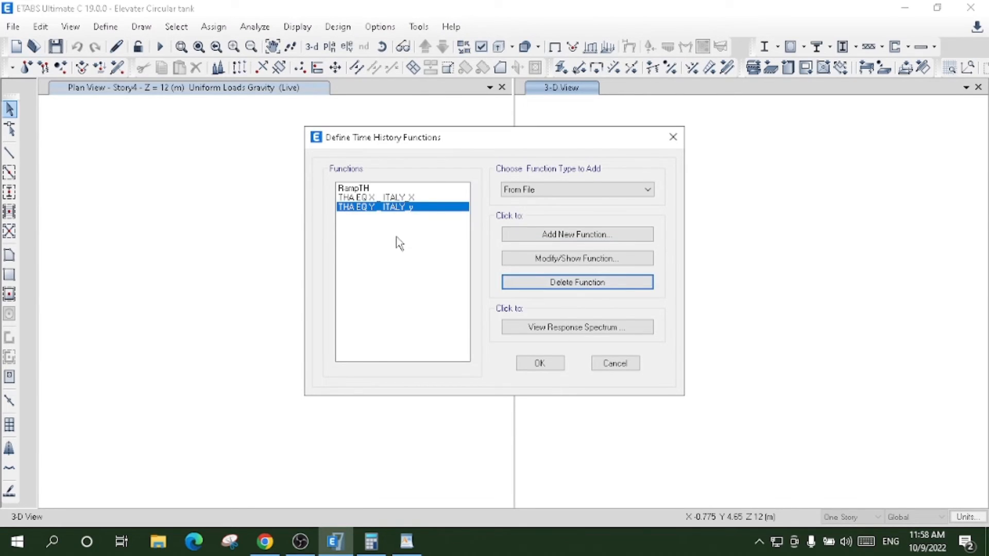
pyautogui.click(362, 200)
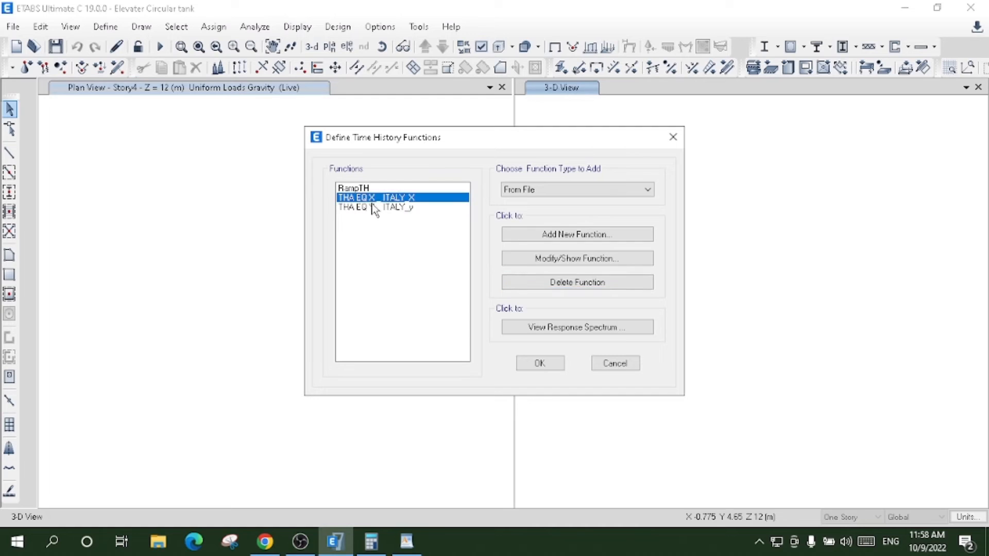
pyautogui.click(572, 284)
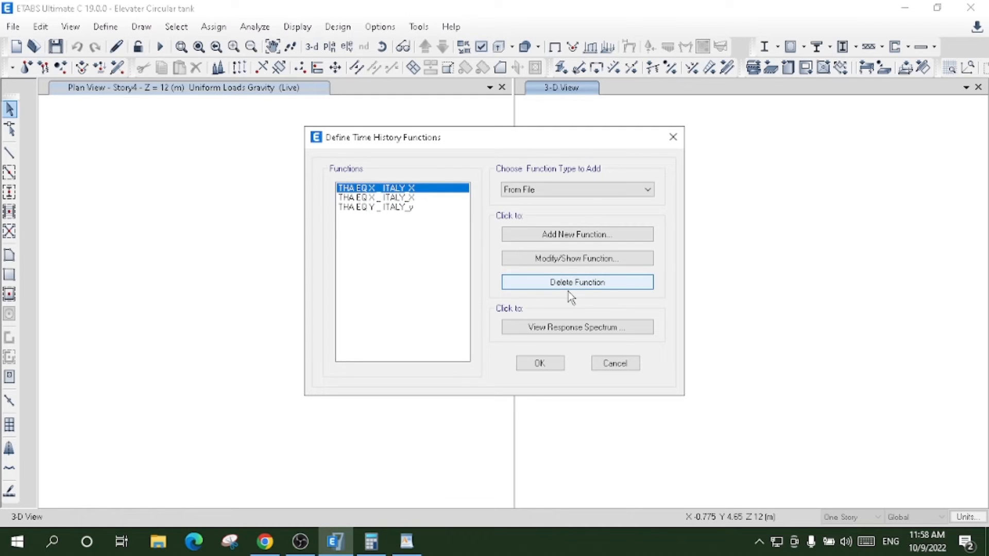
pyautogui.click(560, 282)
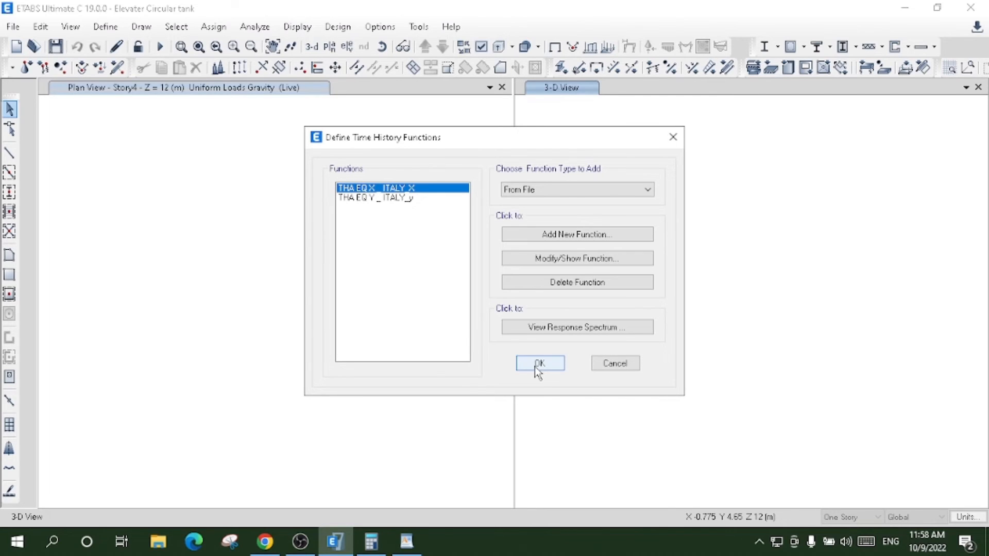
pyautogui.click(538, 364)
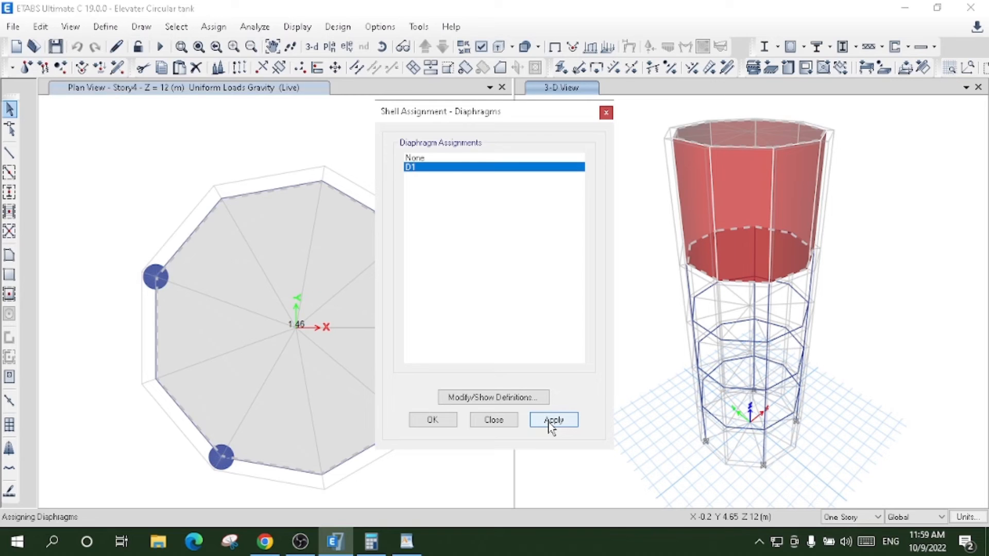
# Assign diaphragm D1 to the tank's selected floor and roof shells
pyautogui.click(552, 420)
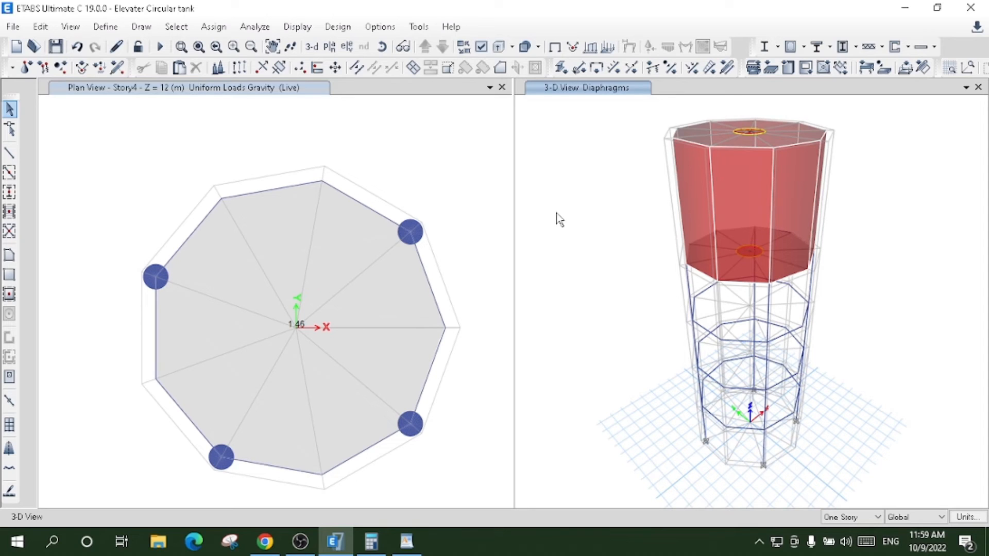
# Run the concrete frame design on the tank's columns and beams
pyautogui.click(789, 47)
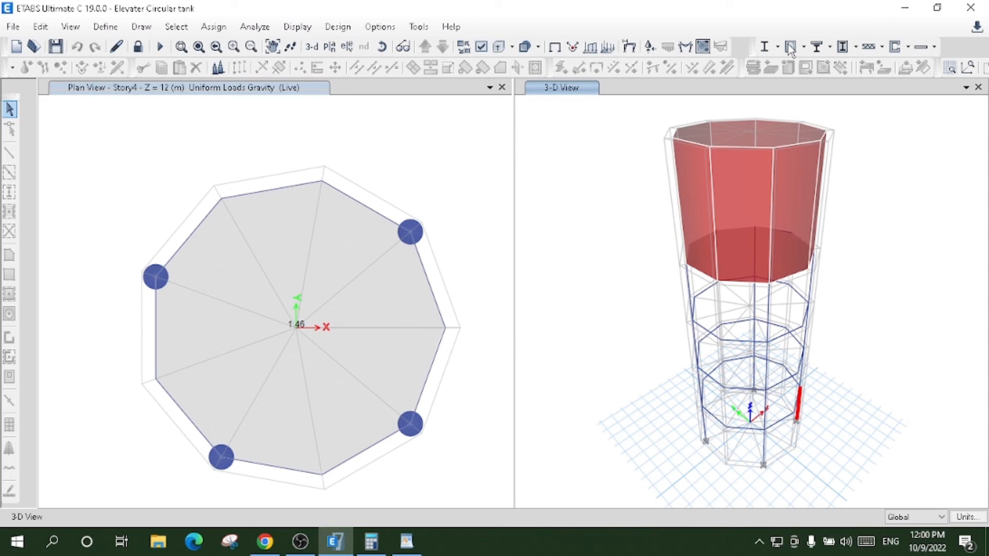
pyautogui.click(789, 47)
pyautogui.press('Return')
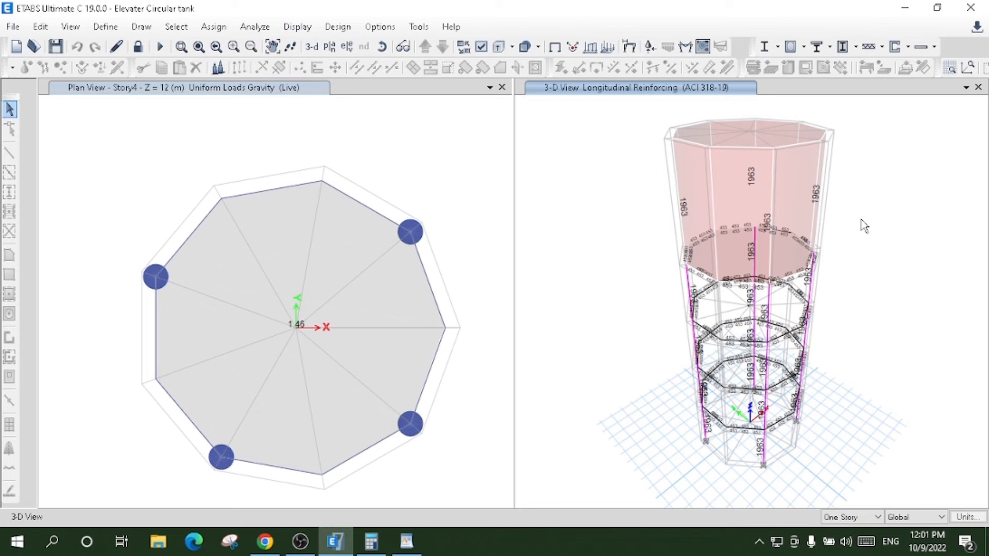
# Display the concrete design results as rebar percentage, and as column P-M-M interaction ratios, in the 3D view
pyautogui.click(563, 325)
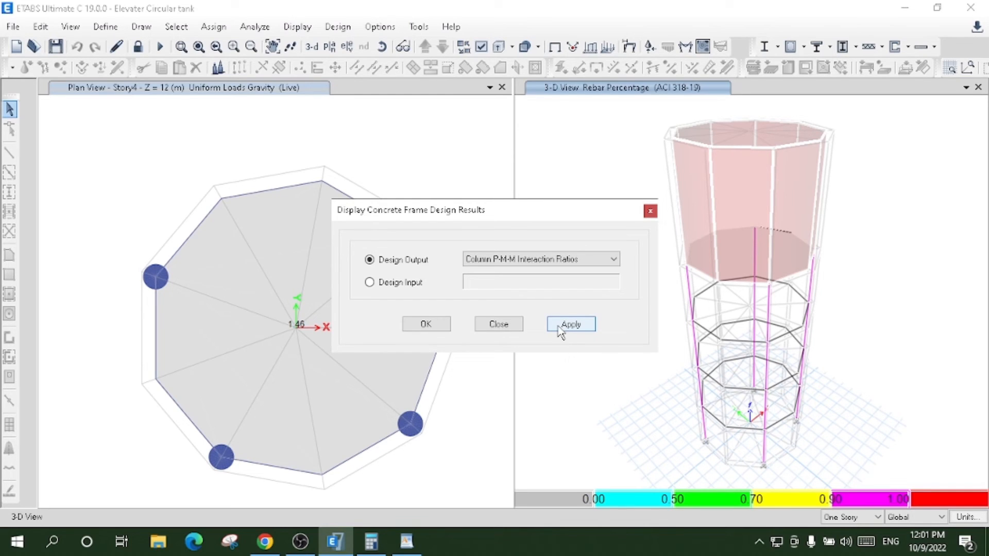
pyautogui.click(561, 325)
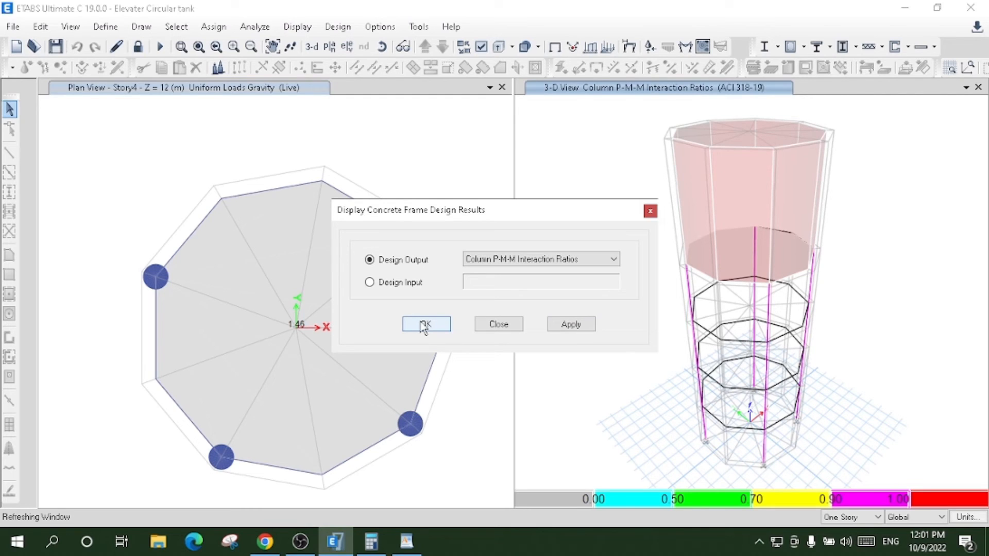
pyautogui.click(425, 324)
# Review the design details summary of Story1 column C4, including its section, materials and design parameters, and close the report
pyautogui.click(767, 452)
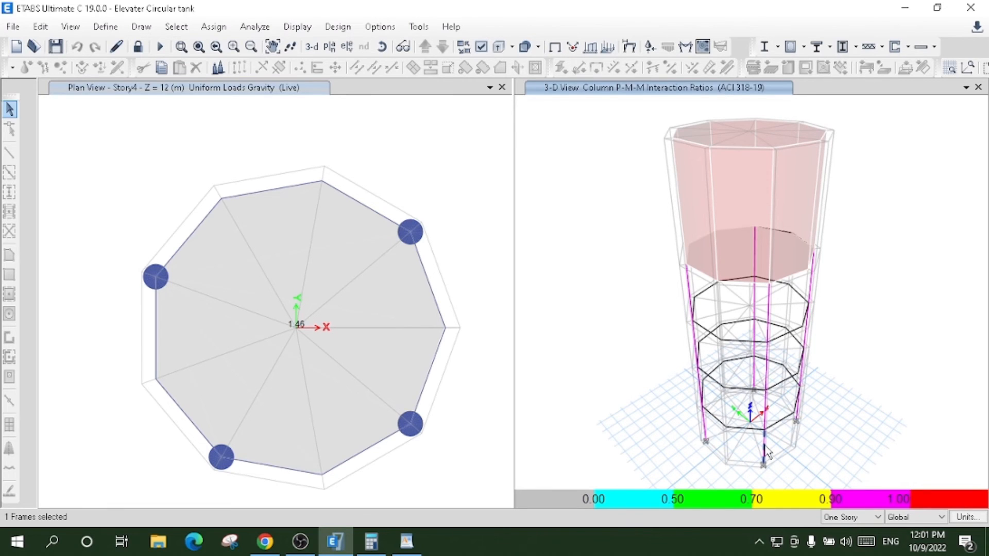
pyautogui.rightClick(767, 453)
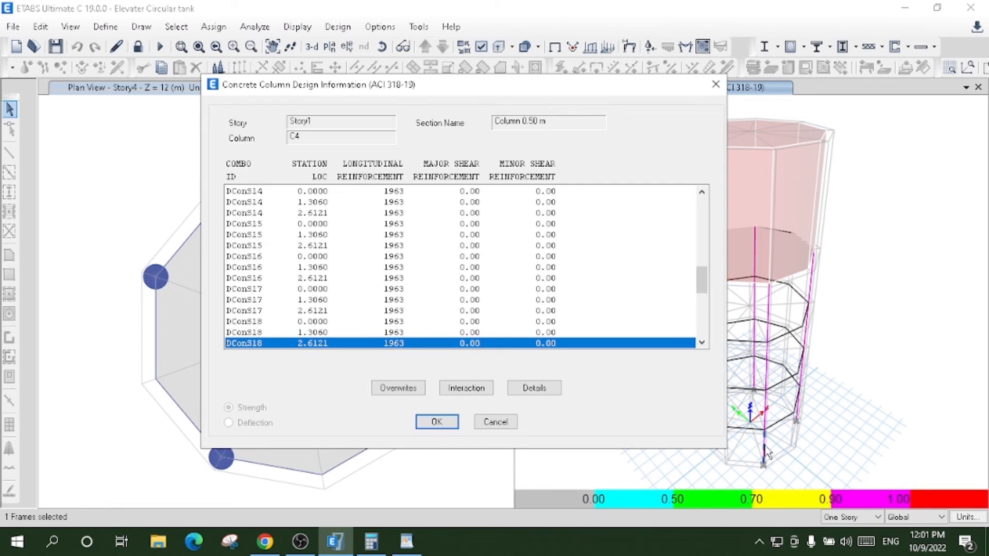
pyautogui.click(539, 389)
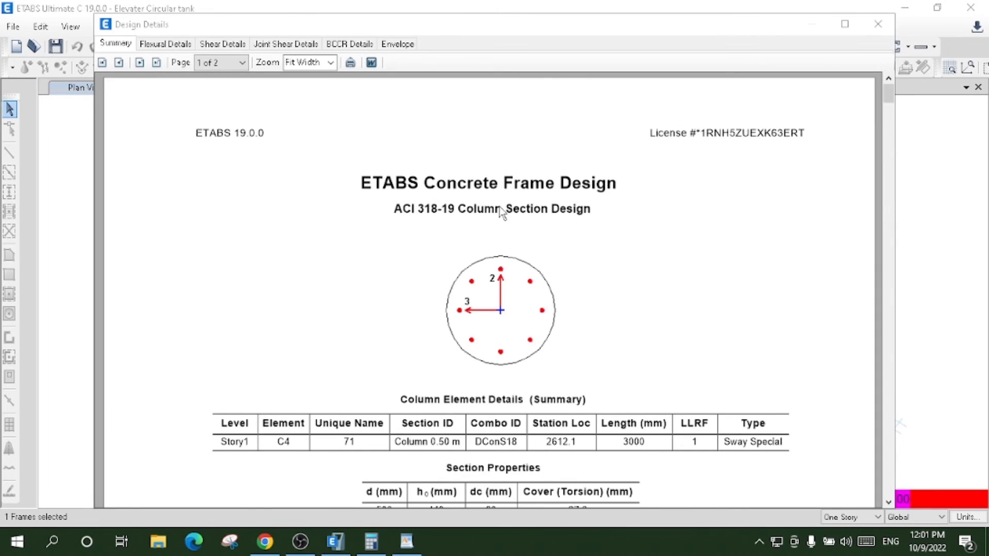
pyautogui.scroll(-3, 569, 267)
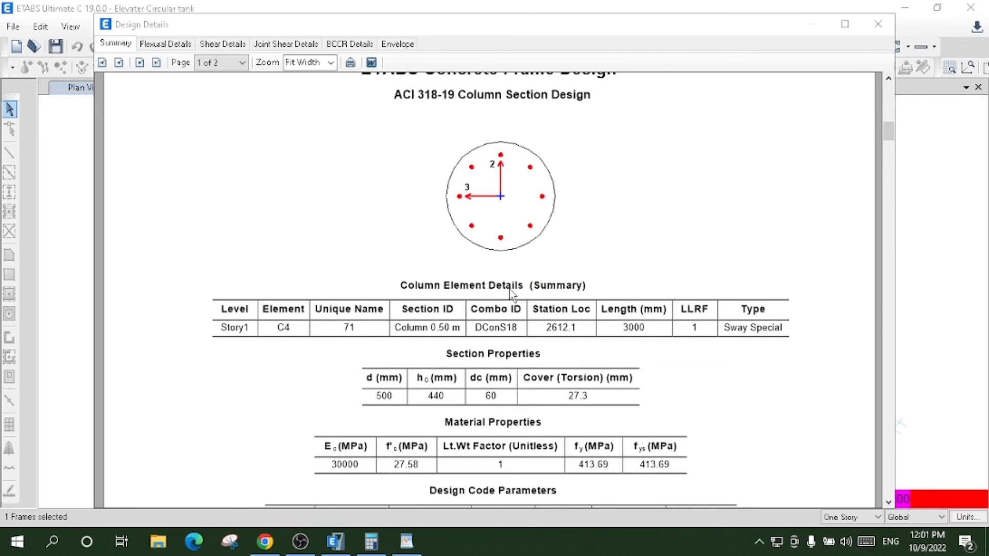
pyautogui.scroll(-15, 541, 309)
pyautogui.scroll(-2, 577, 325)
pyautogui.scroll(20, 578, 325)
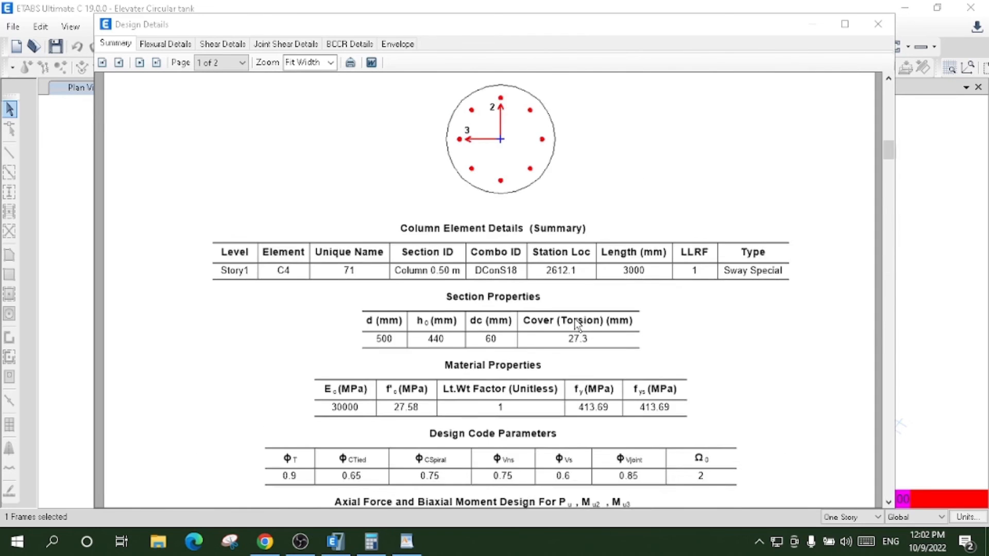
pyautogui.scroll(3, 577, 325)
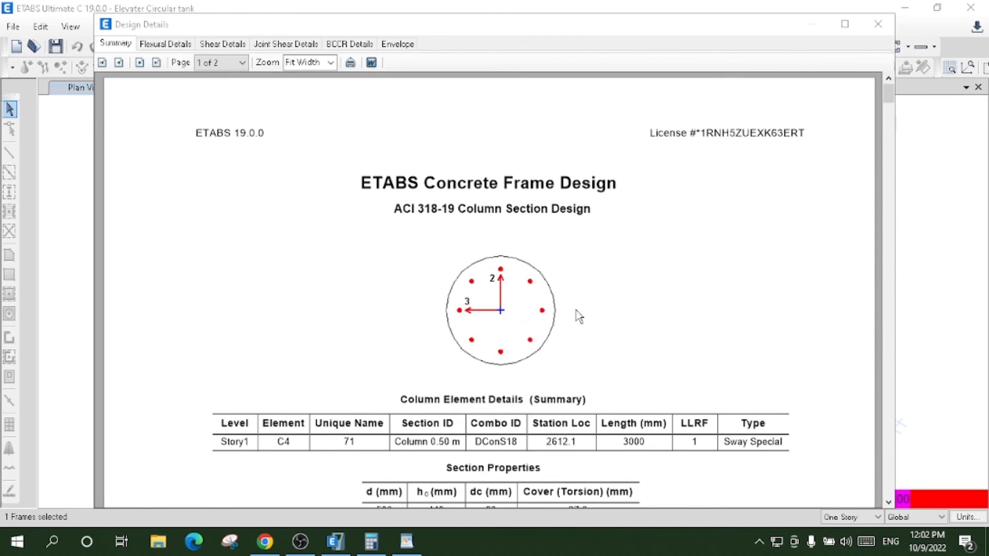
pyautogui.click(878, 24)
pyautogui.click(450, 421)
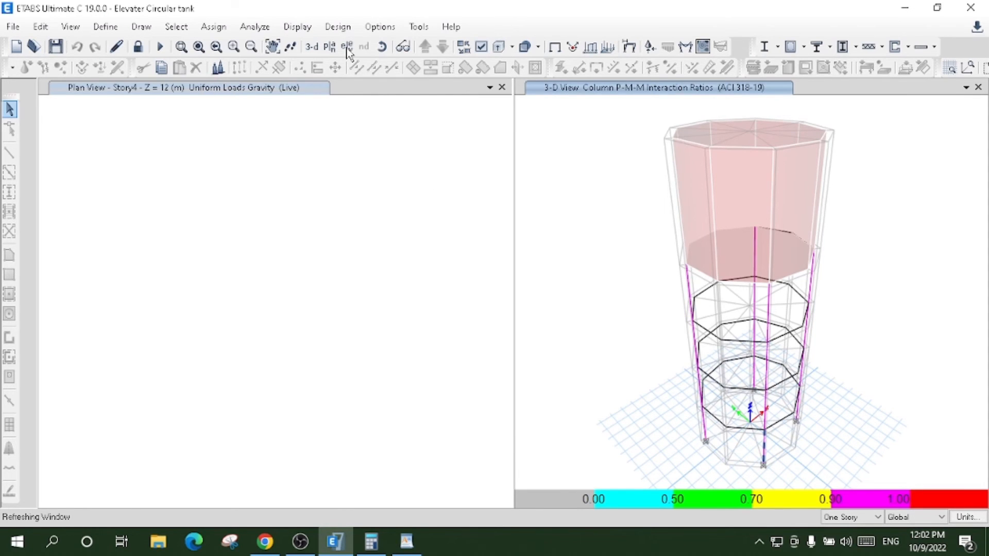
# Display the frames' Shear 2-2 diagrams for load case EQ X + and for combination DConS7, step 1
pyautogui.click(347, 47)
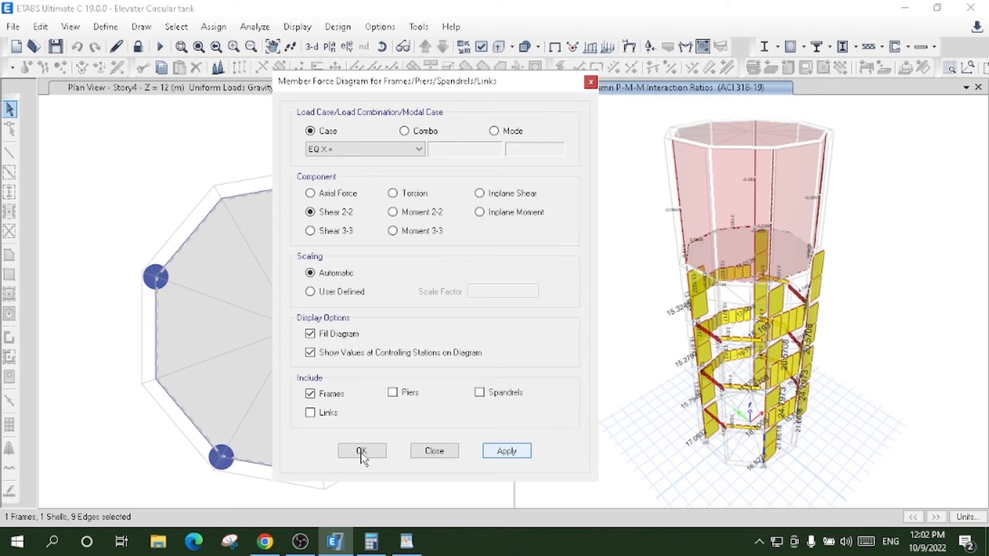
pyautogui.click(361, 451)
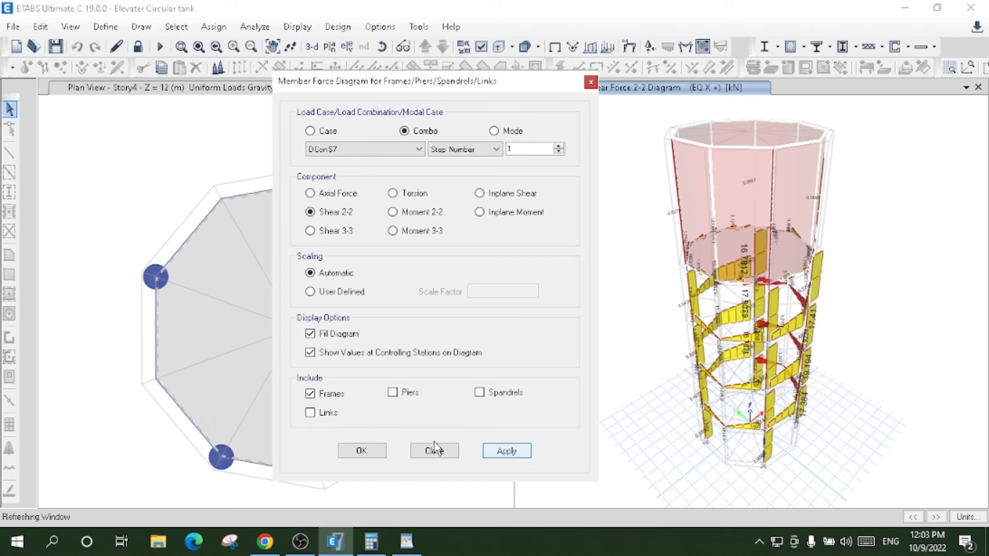
pyautogui.click(496, 455)
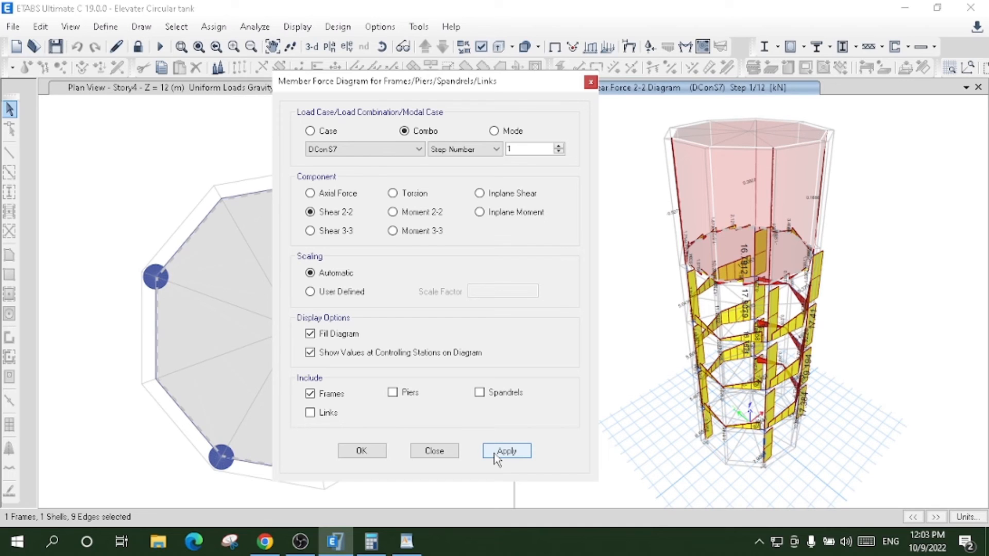
pyautogui.click(495, 456)
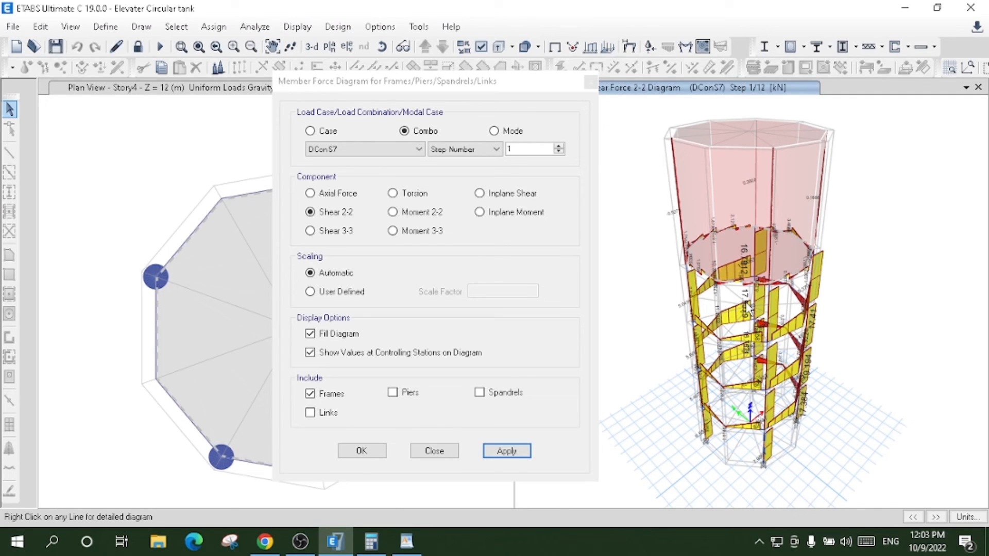
# Display the frames' Moment 3-3 diagram for combination DConS6, step 1, and examine it from another angle
pyautogui.click(418, 232)
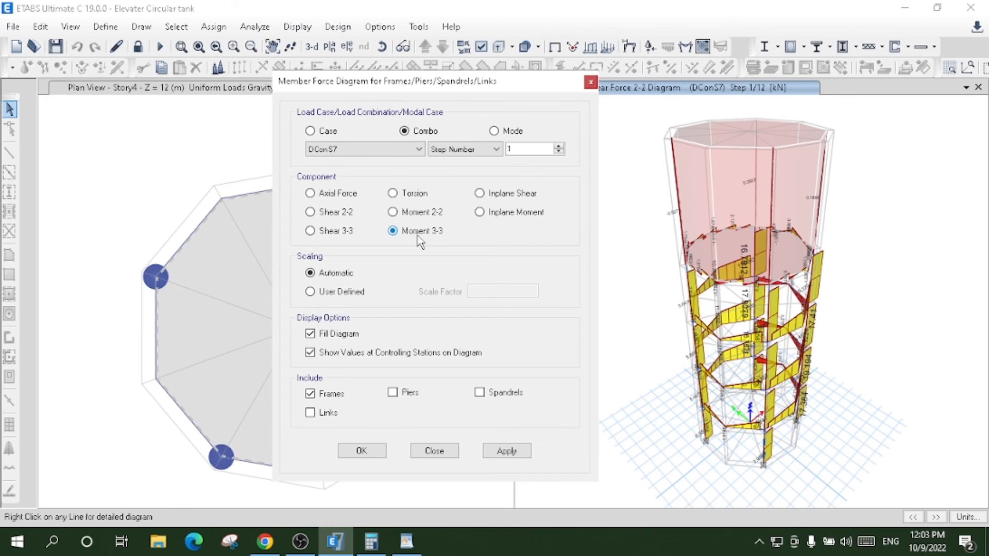
pyautogui.press('Return')
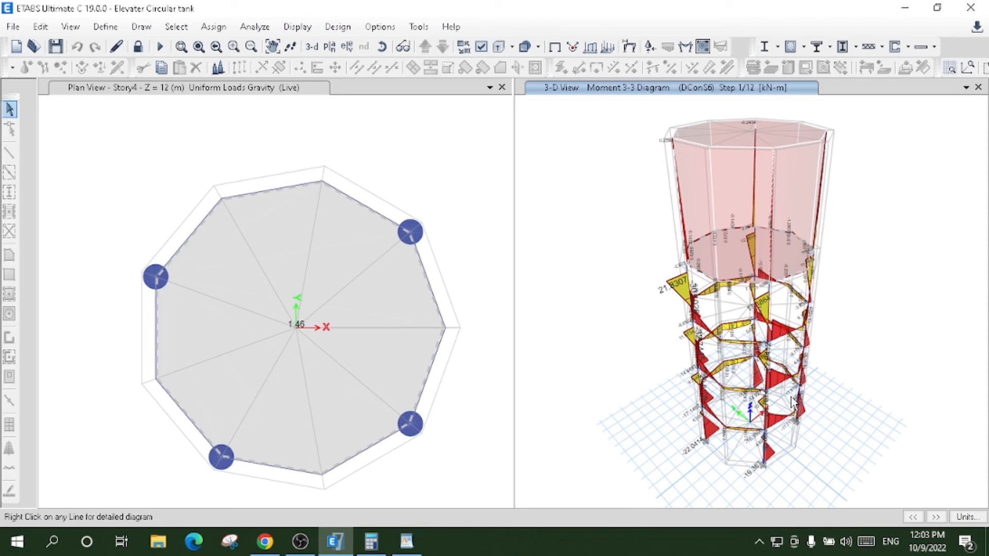
pyautogui.keyDown('shift'); pyautogui.moveTo(793, 404); pyautogui.dragTo(653, 246, button='middle'); pyautogui.keyUp('shift')
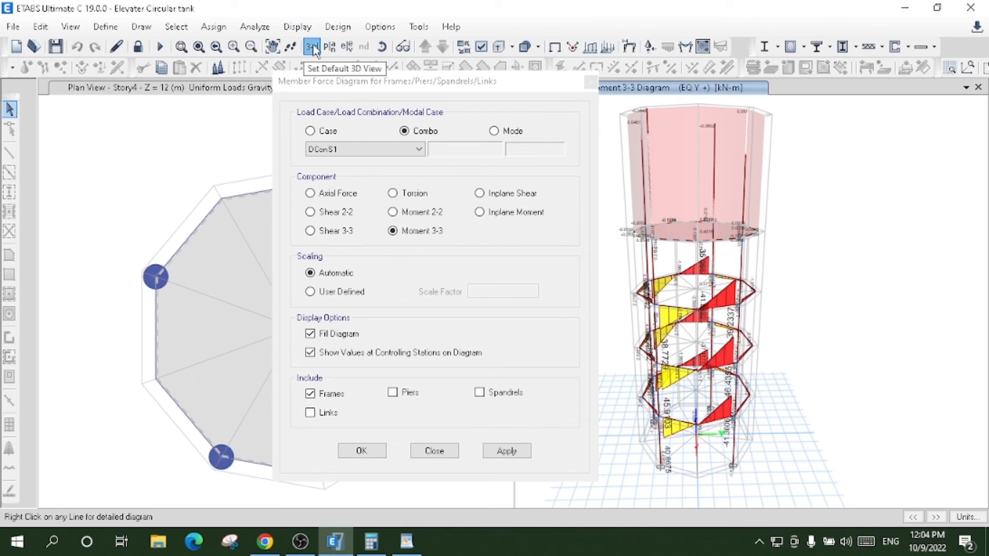
# Restore the default 3D view and display the frames' axial force diagram for combination DConS15
pyautogui.click(312, 47)
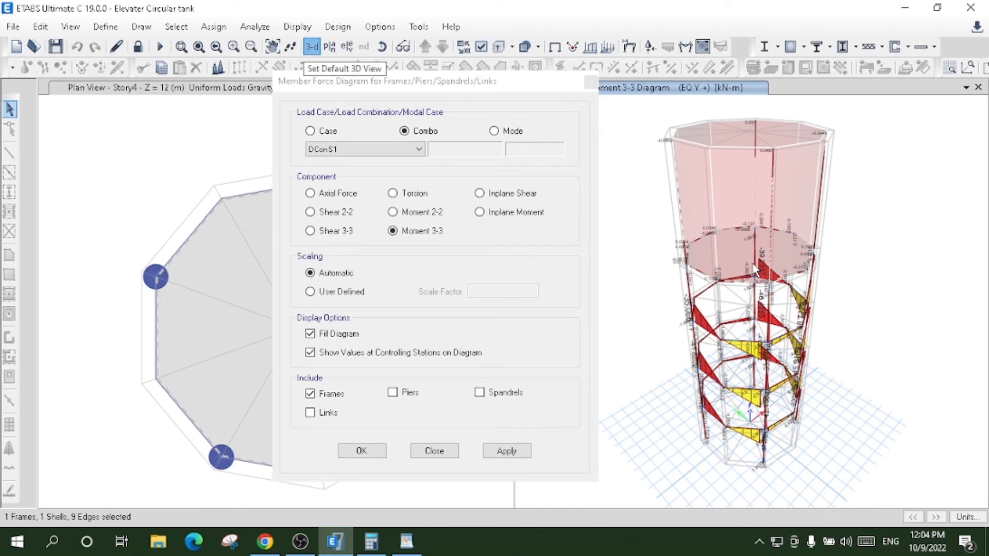
pyautogui.click(362, 453)
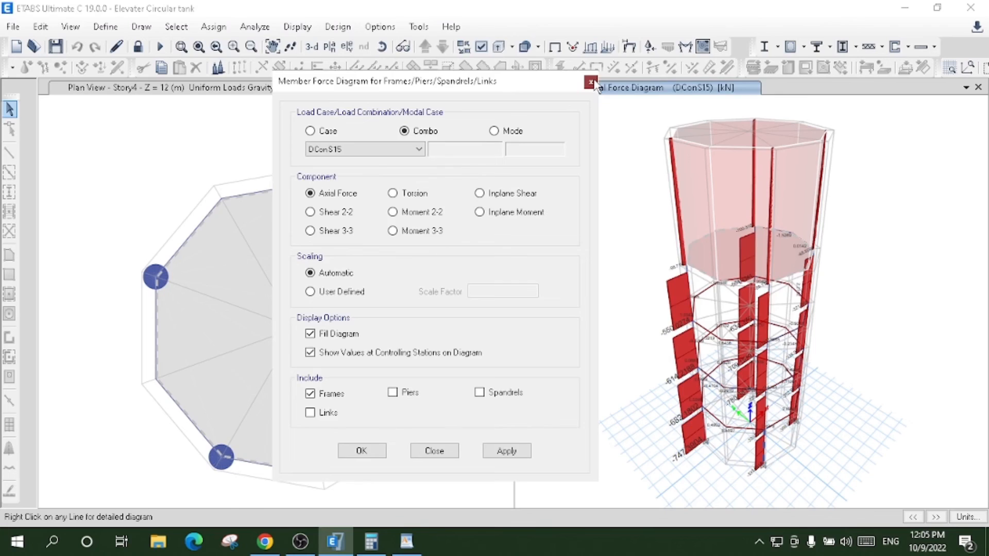
# Close the member force settings and display the Base Reactions table from the structure output analysis results
pyautogui.click(591, 83)
pyautogui.hotkey('ctrl', 't')
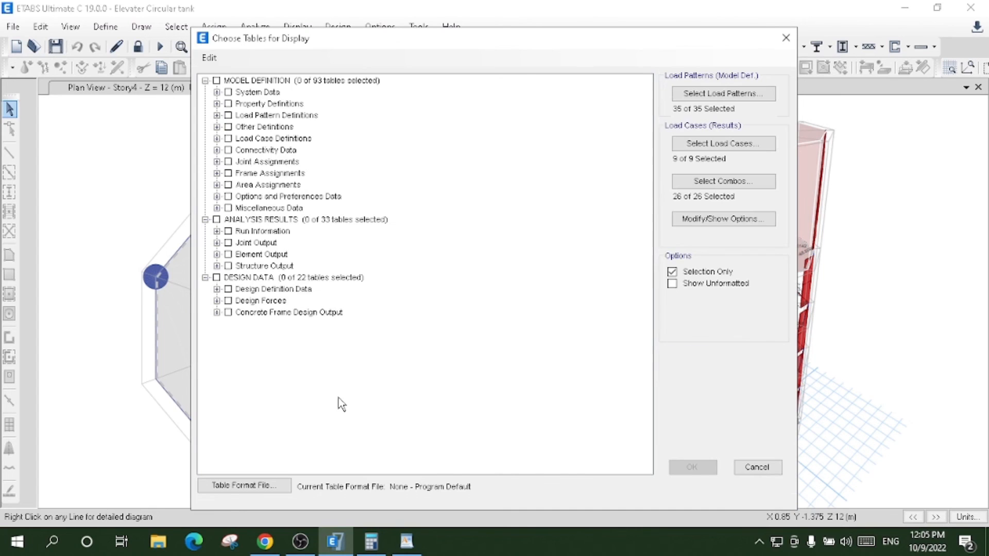
pyautogui.click(216, 265)
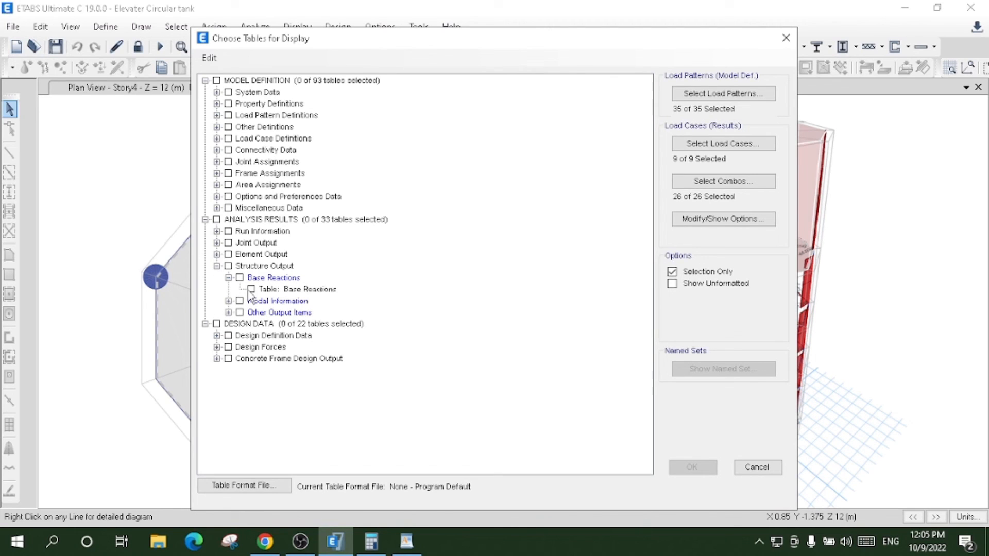
pyautogui.click(251, 290)
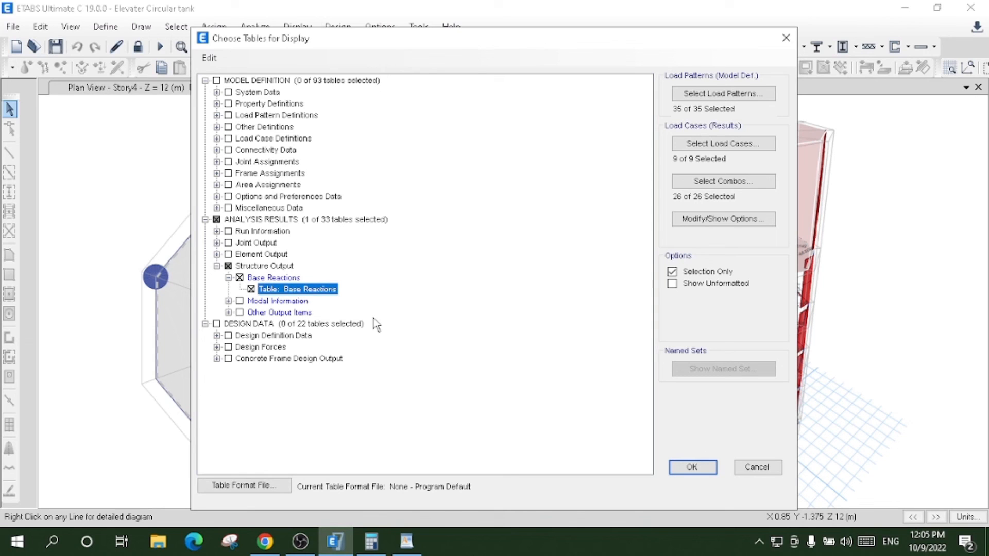
pyautogui.click(228, 301)
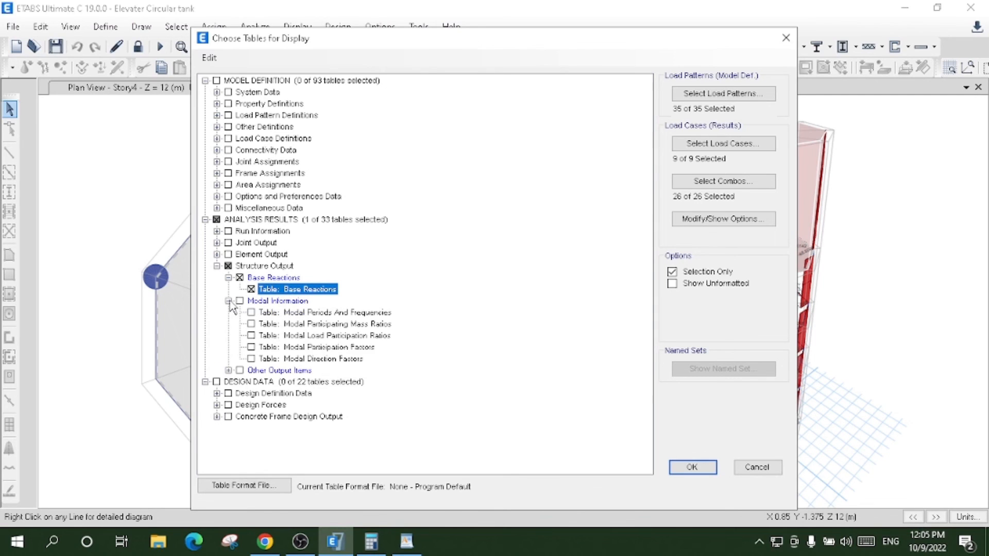
pyautogui.click(228, 302)
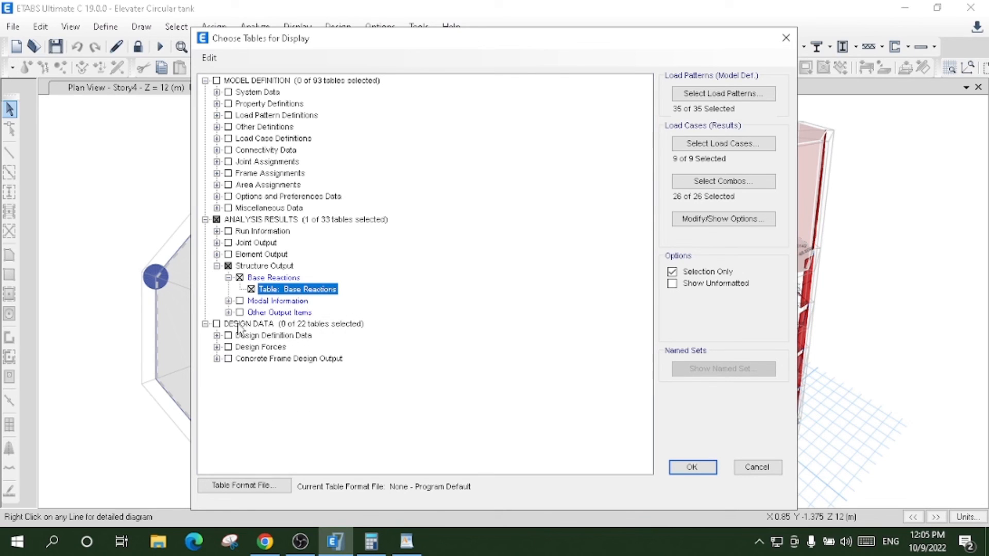
pyautogui.click(228, 312)
pyautogui.click(228, 313)
pyautogui.click(217, 347)
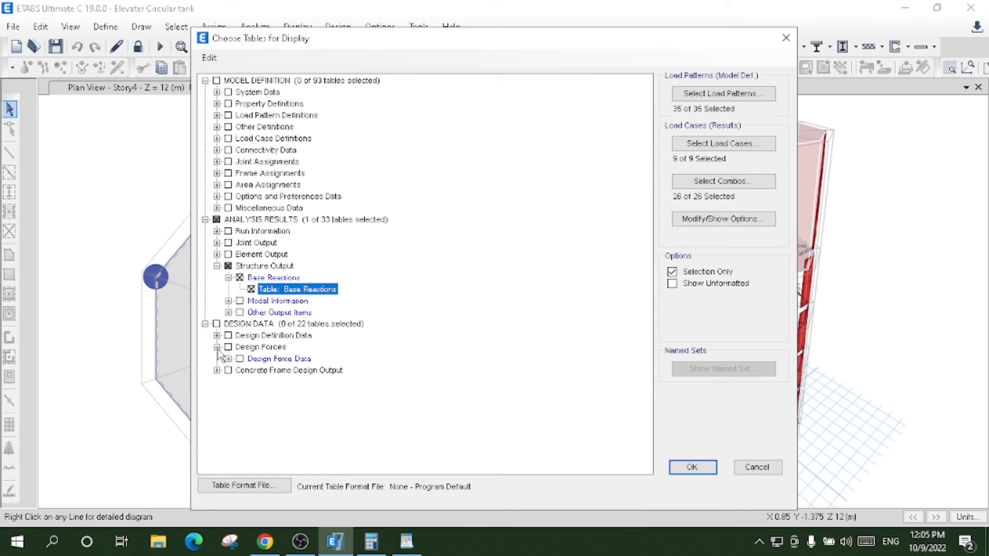
pyautogui.click(217, 347)
pyautogui.click(683, 465)
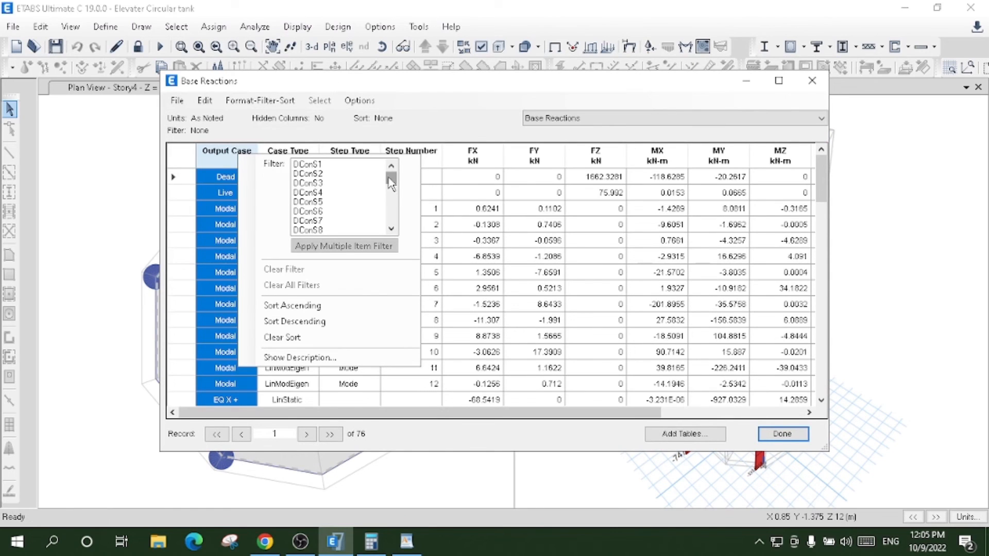
# Filter the Base Reactions table to output cases EQ X + and EQ Y + and check their FX and FY base shears
pyautogui.moveTo(389, 178); pyautogui.dragTo(389, 216)
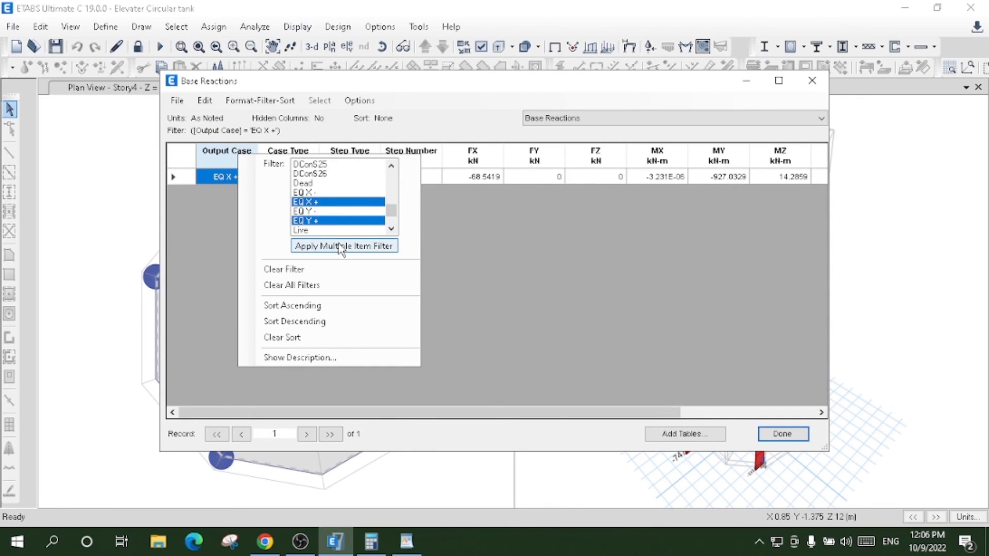
pyautogui.click(340, 247)
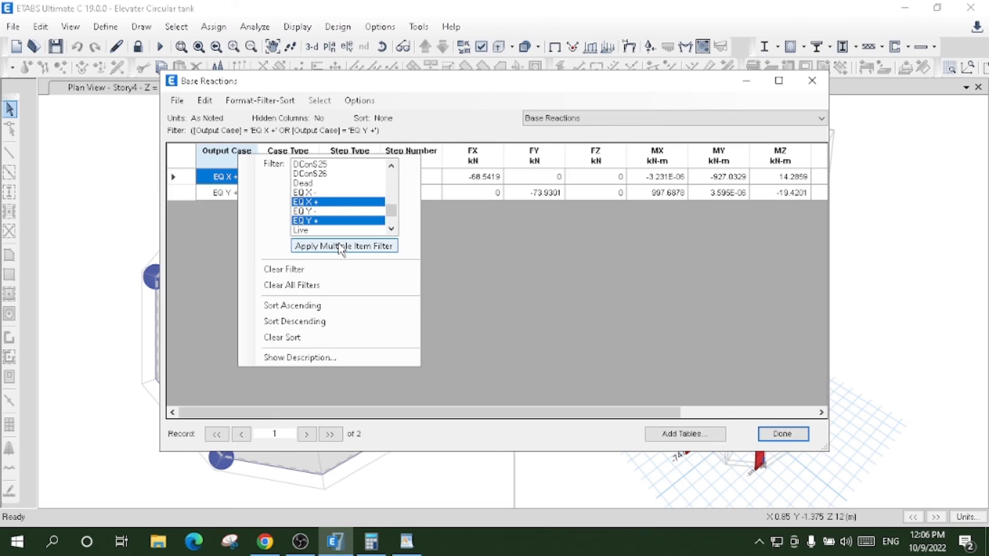
pyautogui.click(529, 285)
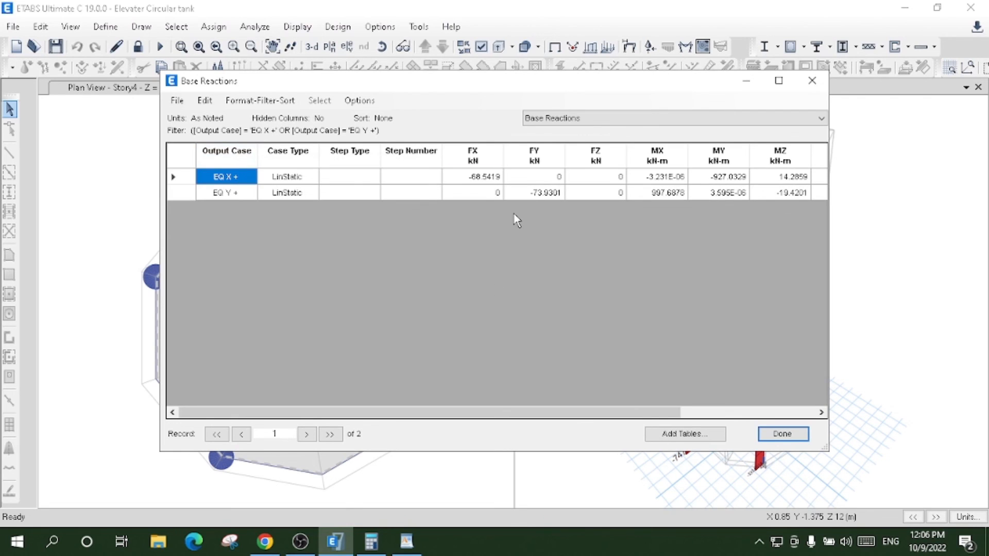
pyautogui.click(485, 176)
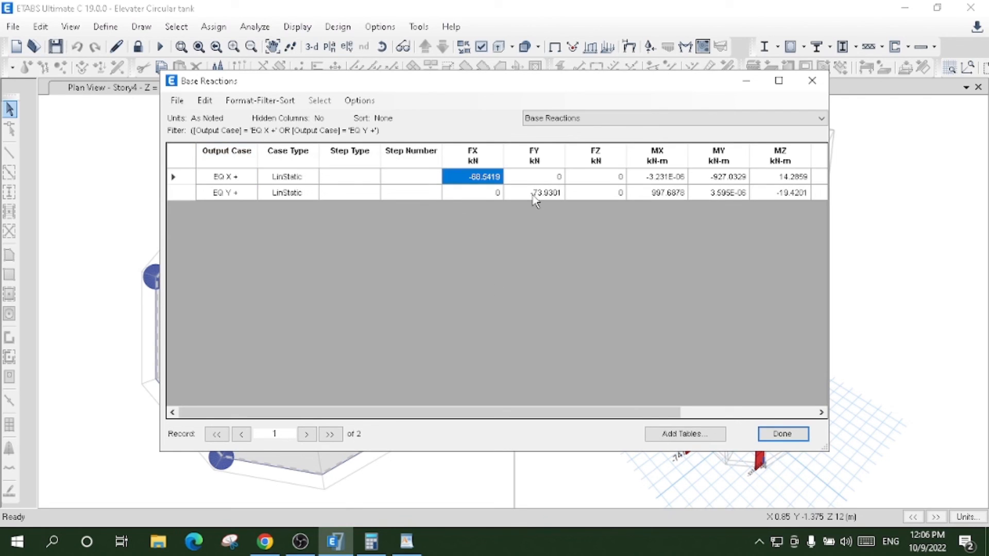
pyautogui.click(534, 193)
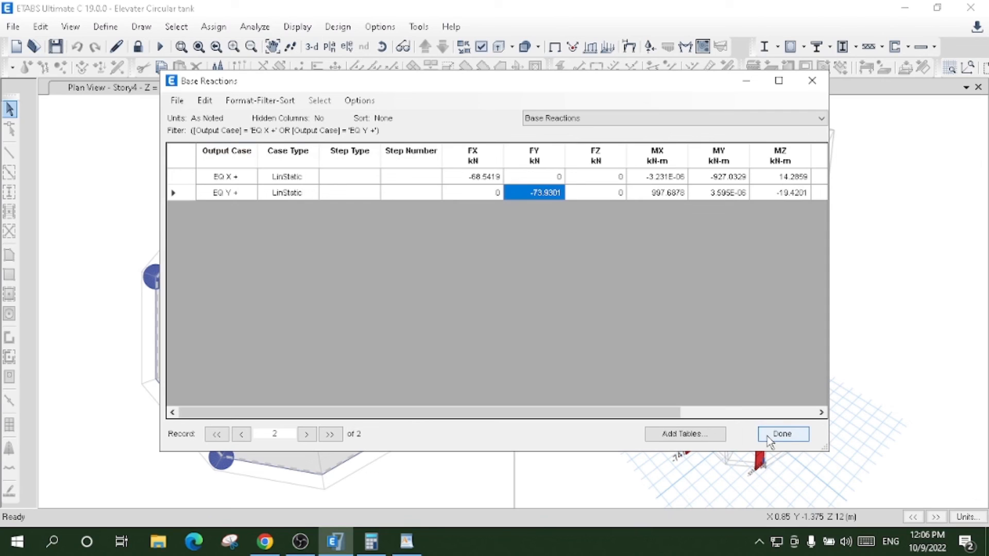
# Export the filtered Base Reactions table to Excel and close the table
pyautogui.click(177, 100)
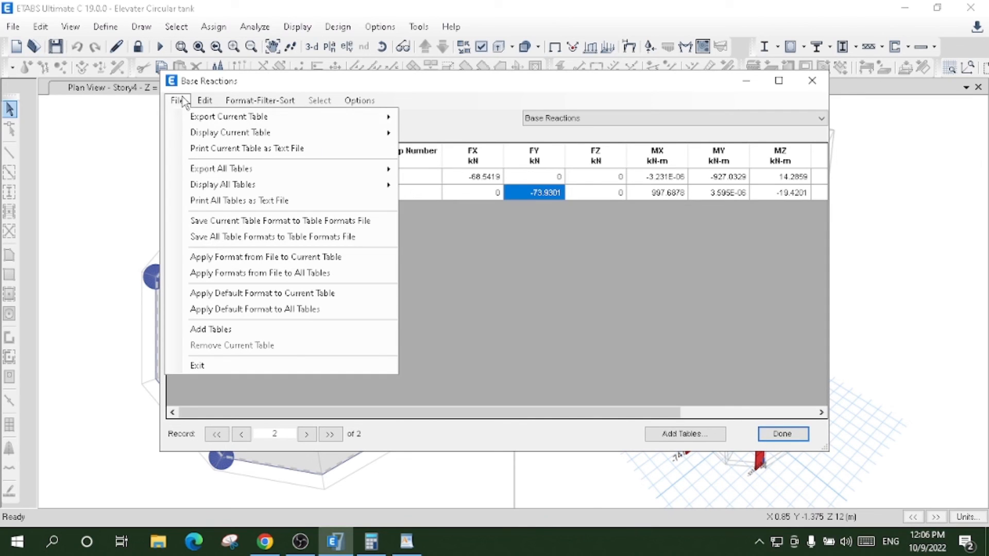
pyautogui.moveTo(228, 116)
pyautogui.click(428, 117)
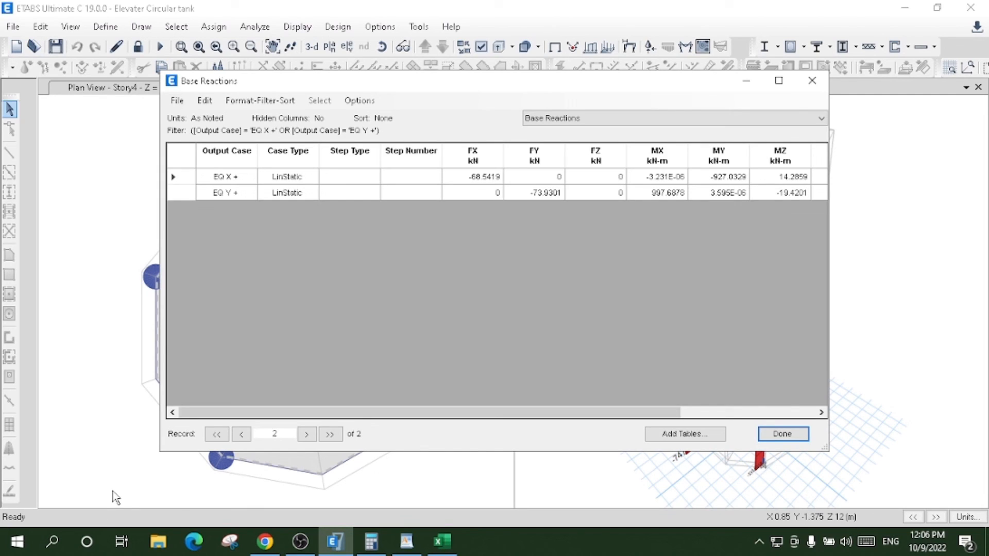
pyautogui.click(765, 434)
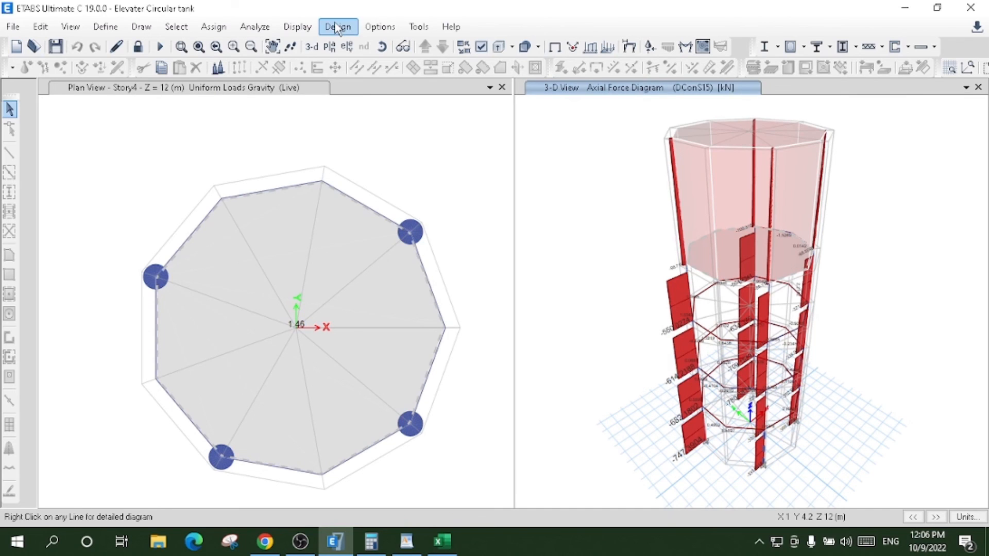
# Replace the structure output table selection with Modal Periods And Frequencies and display that table
pyautogui.click(298, 26)
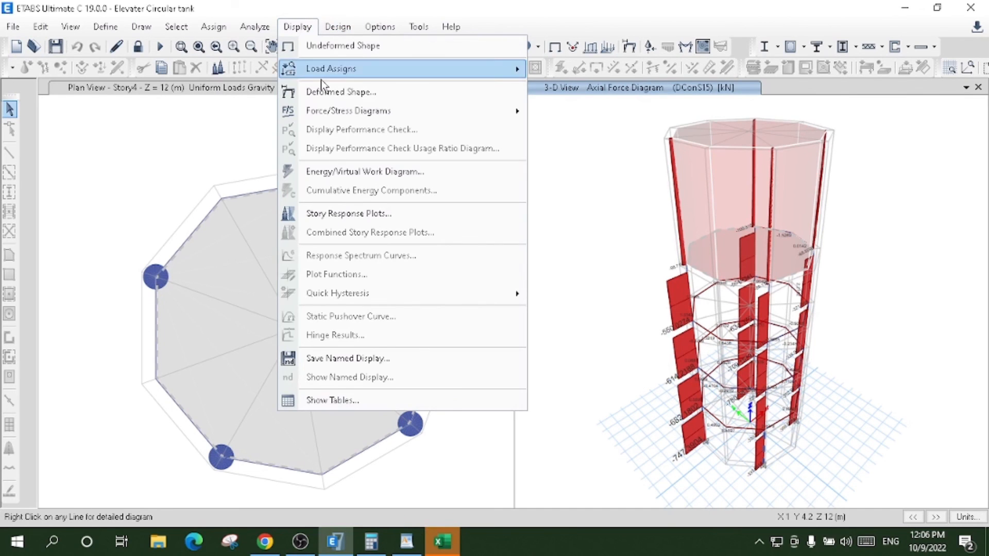
pyautogui.click(332, 400)
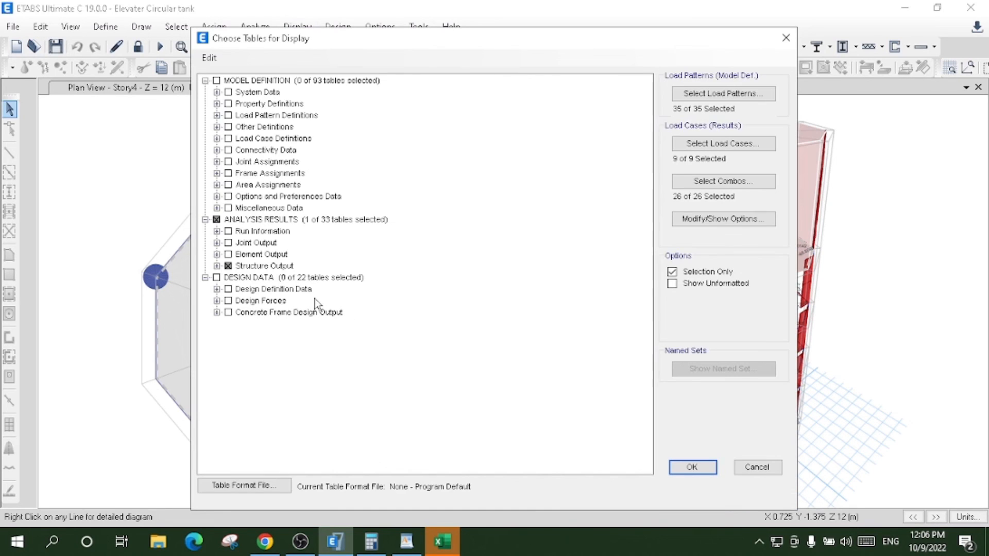
pyautogui.click(234, 266)
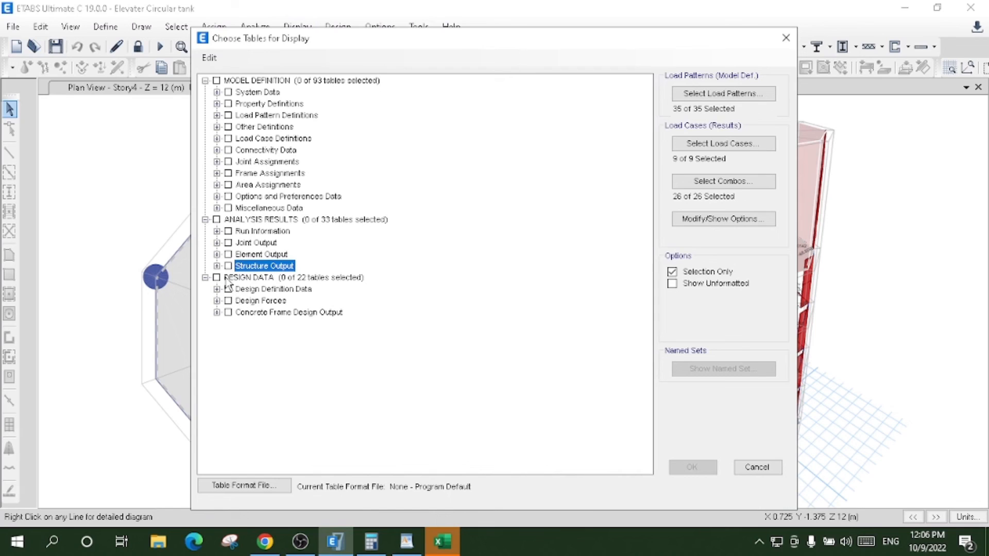
pyautogui.click(216, 266)
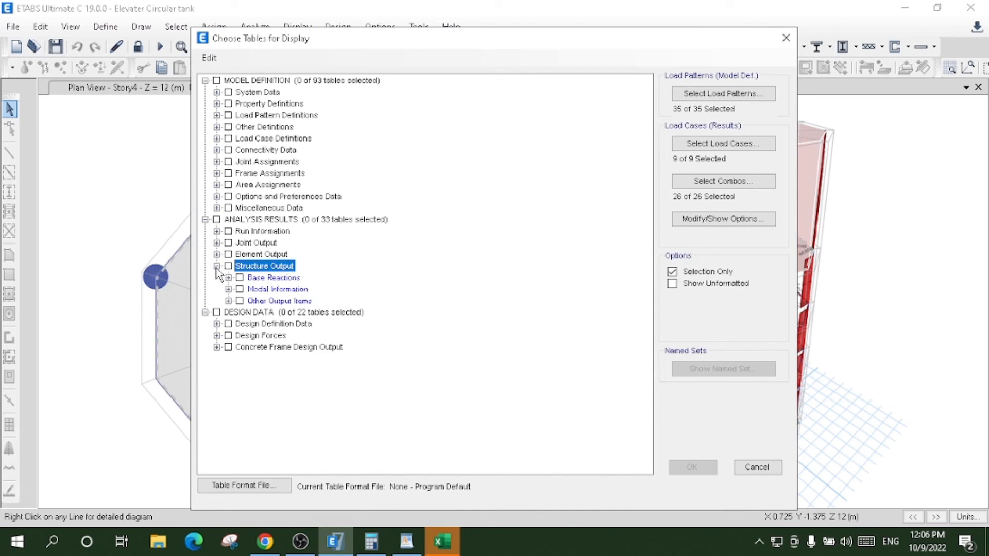
pyautogui.click(216, 266)
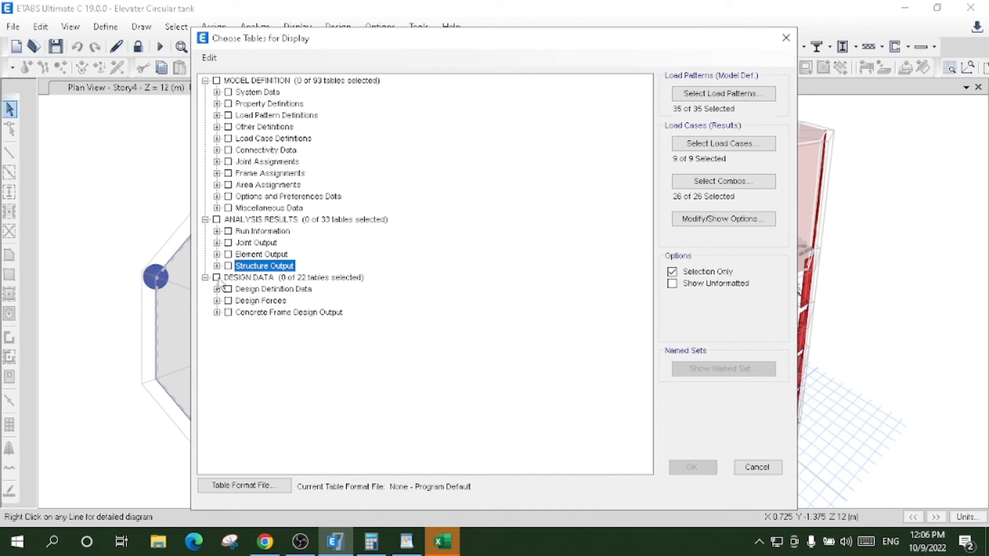
pyautogui.click(217, 265)
pyautogui.click(228, 278)
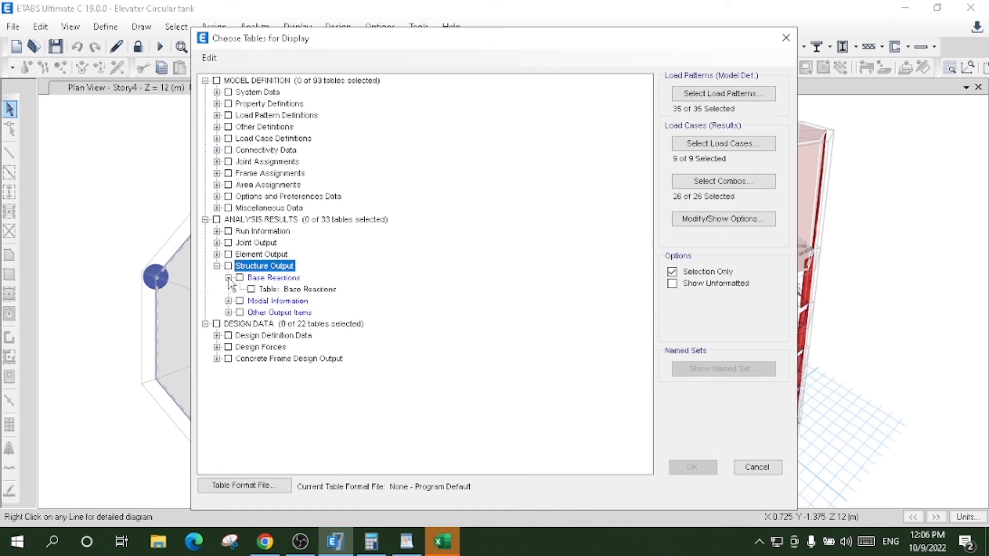
pyautogui.click(227, 301)
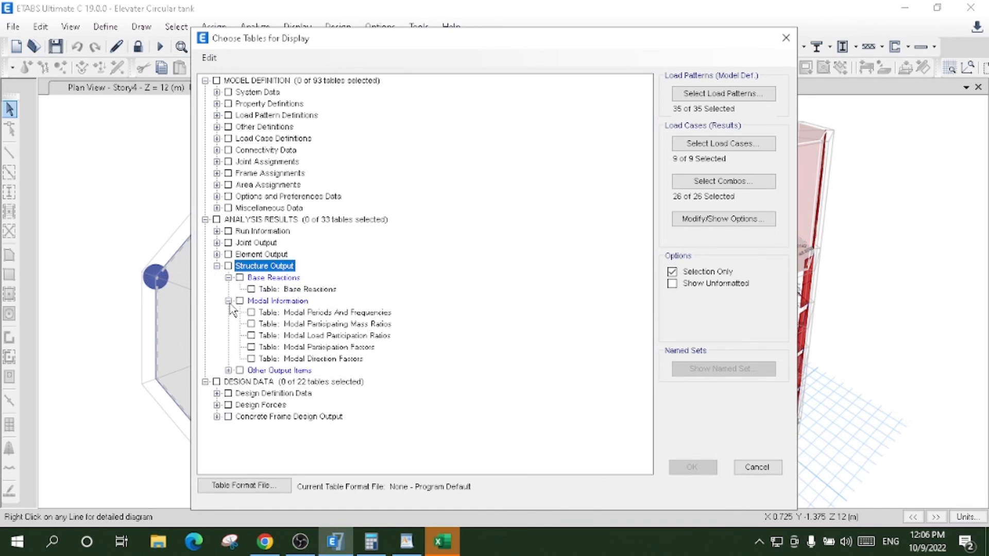
pyautogui.click(255, 314)
pyautogui.click(251, 312)
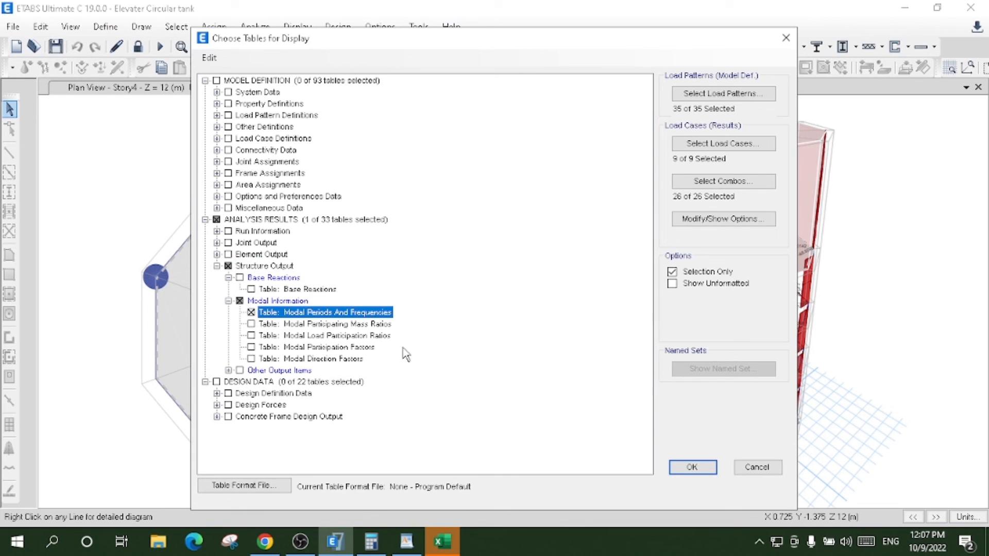
pyautogui.click(693, 467)
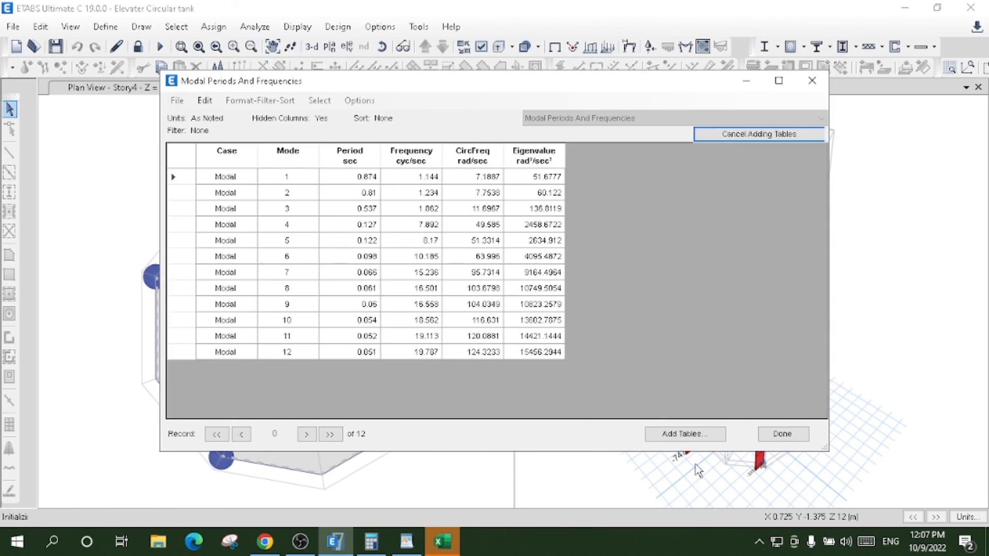
# Examine the period and frequency values of the modes in the Modal Periods And Frequencies table
pyautogui.click(363, 157)
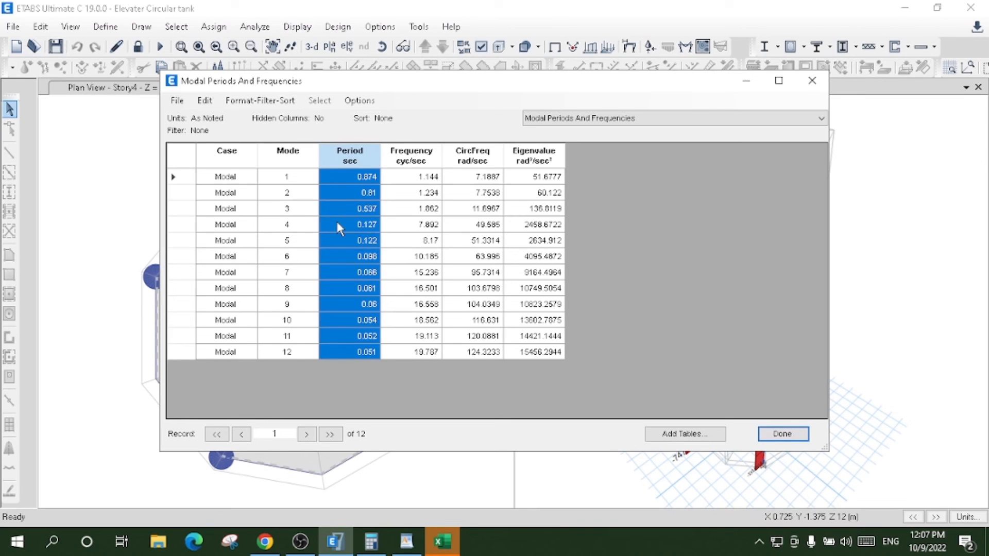
pyautogui.click(360, 178)
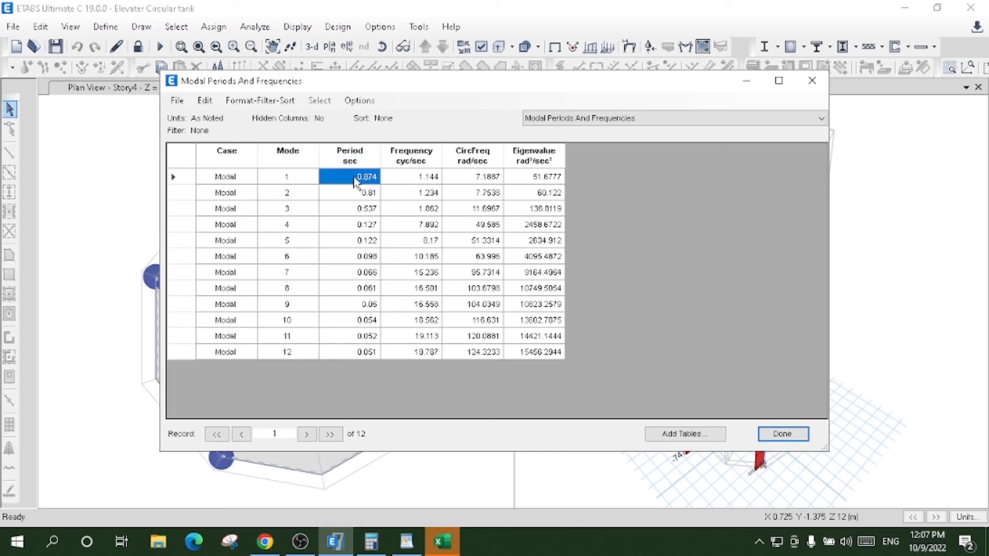
pyautogui.click(361, 192)
pyautogui.click(362, 209)
pyautogui.click(363, 224)
pyautogui.click(372, 305)
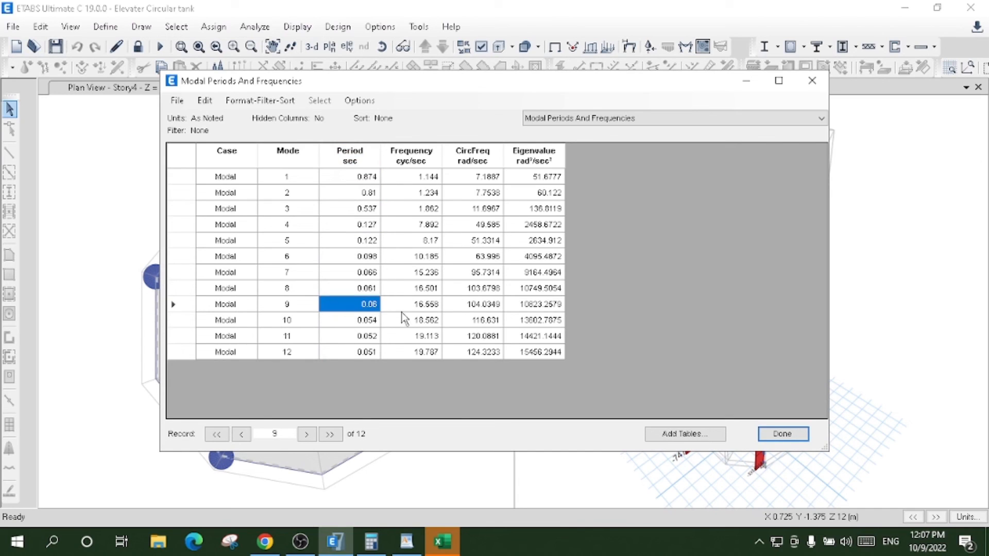
pyautogui.click(409, 272)
pyautogui.click(408, 304)
pyautogui.click(405, 338)
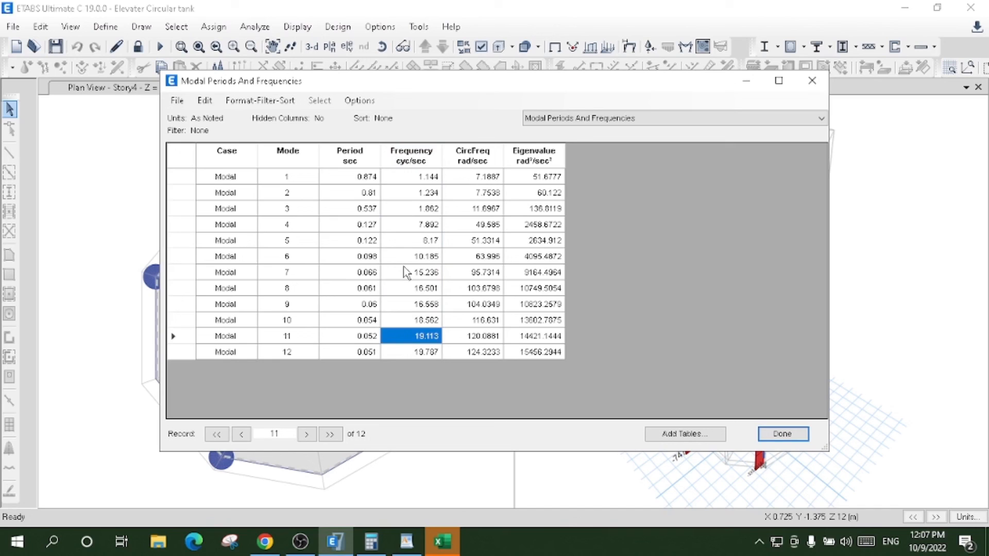
pyautogui.click(412, 208)
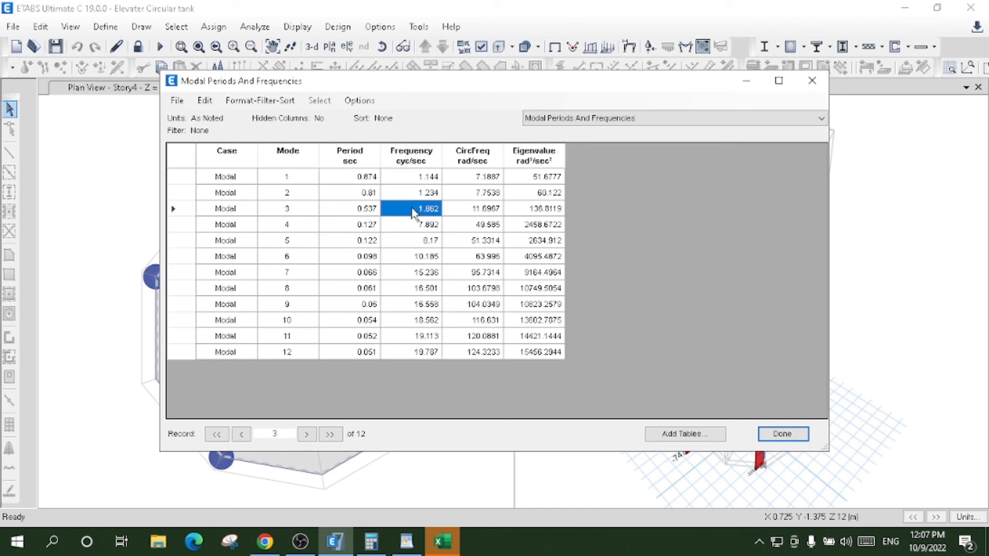
pyautogui.click(375, 150)
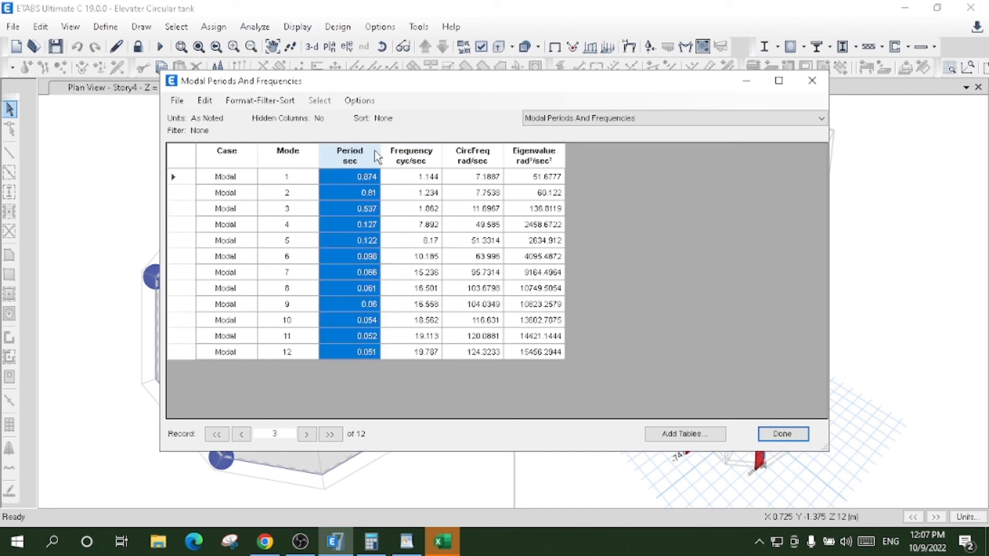
# Export the Modal Periods And Frequencies table to Excel and close the table
pyautogui.click(171, 101)
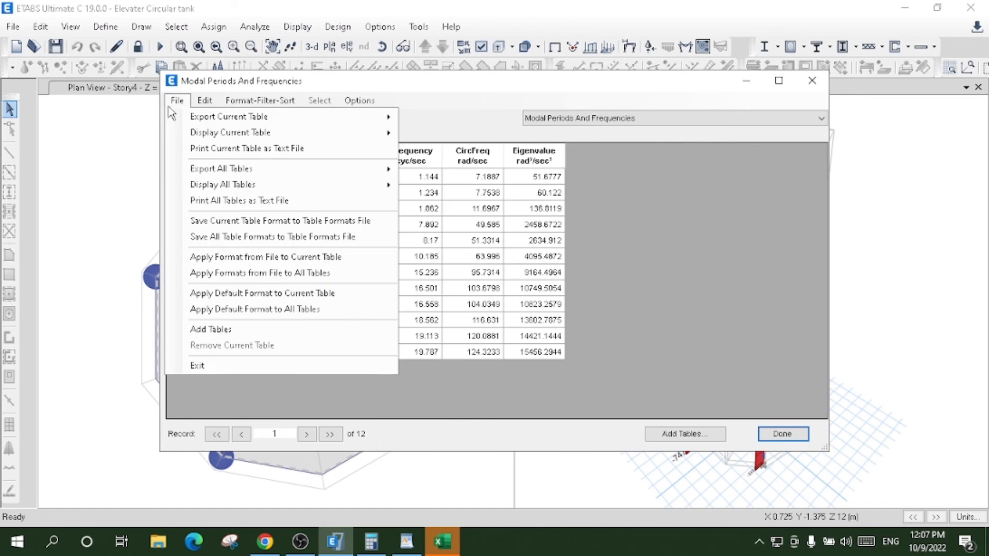
pyautogui.click(175, 100)
pyautogui.click(178, 101)
pyautogui.moveTo(391, 131)
pyautogui.click(434, 115)
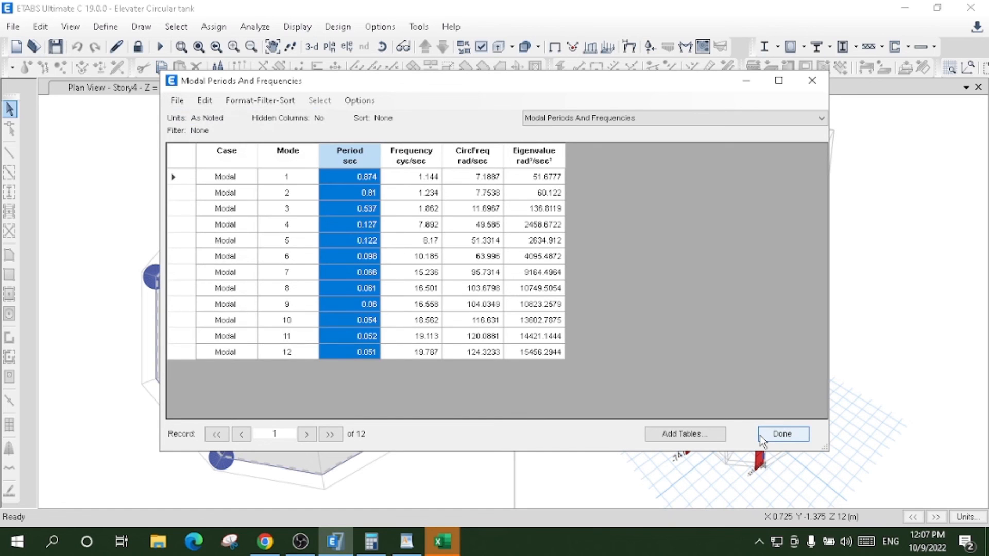
pyautogui.click(761, 438)
# Replace the structure output table selection with the Story Forces table from the other output items
pyautogui.click(297, 27)
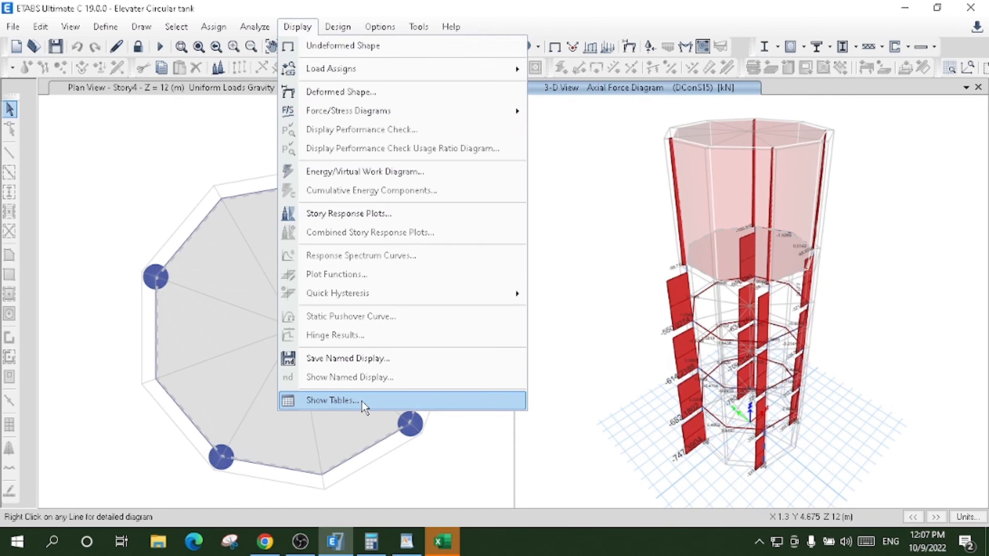
pyautogui.click(362, 400)
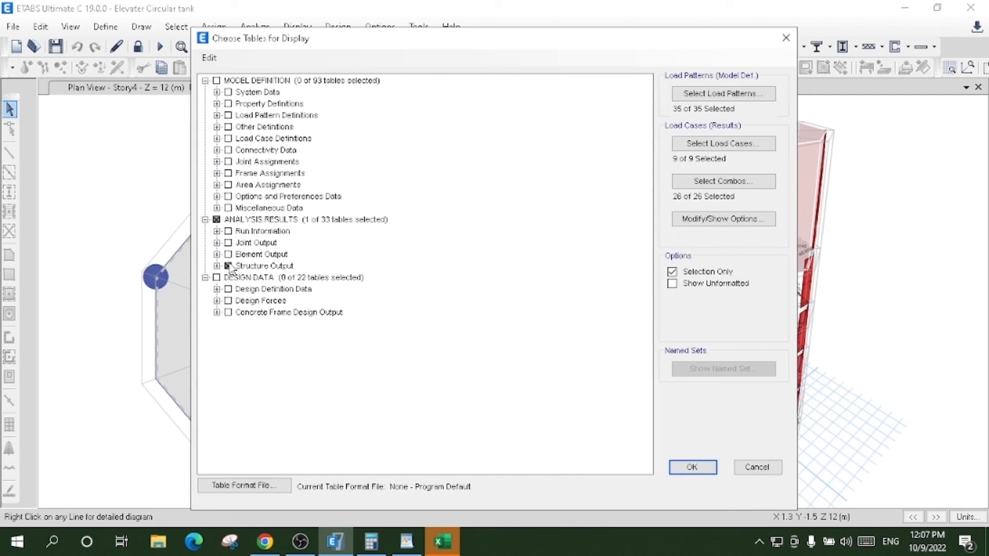
pyautogui.click(228, 266)
pyautogui.click(229, 266)
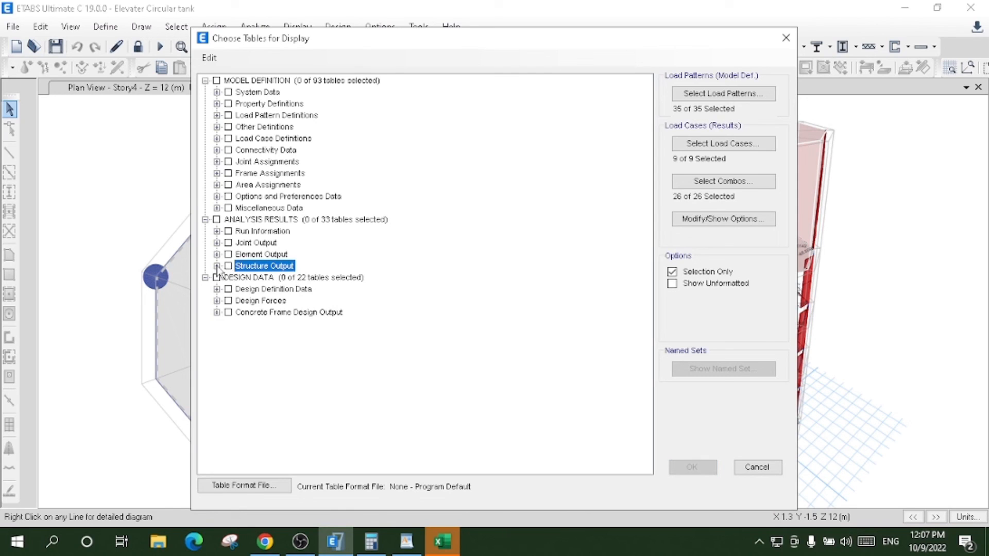
pyautogui.click(216, 266)
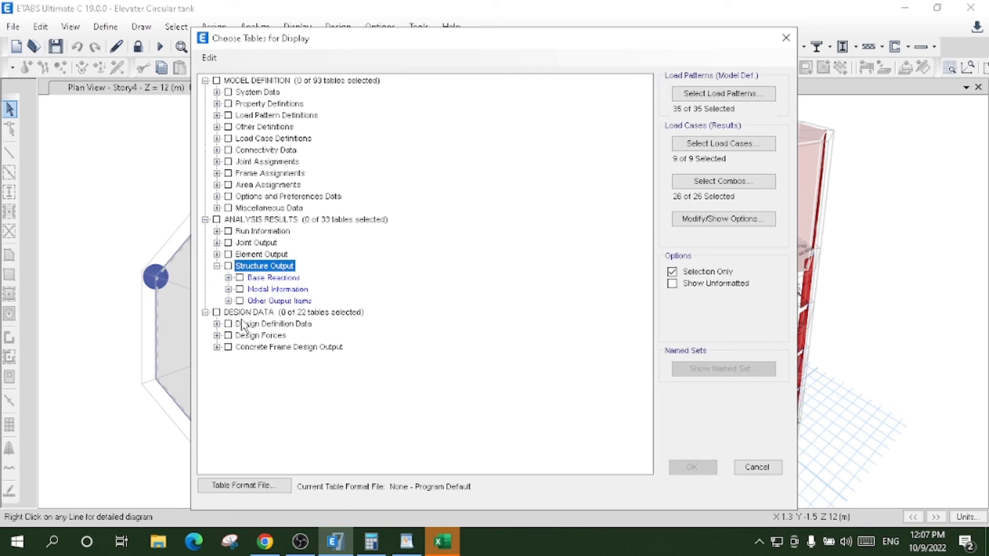
pyautogui.click(228, 301)
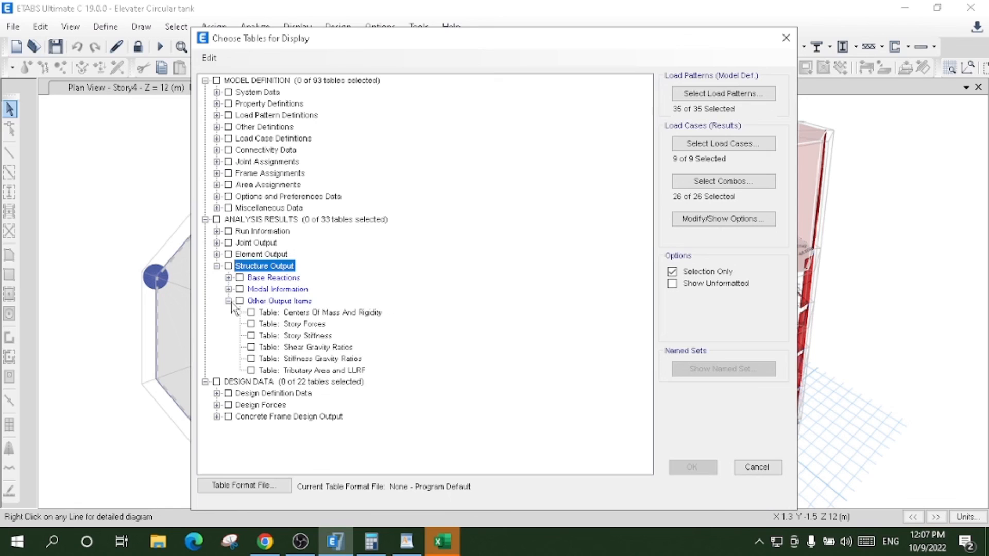
pyautogui.click(257, 325)
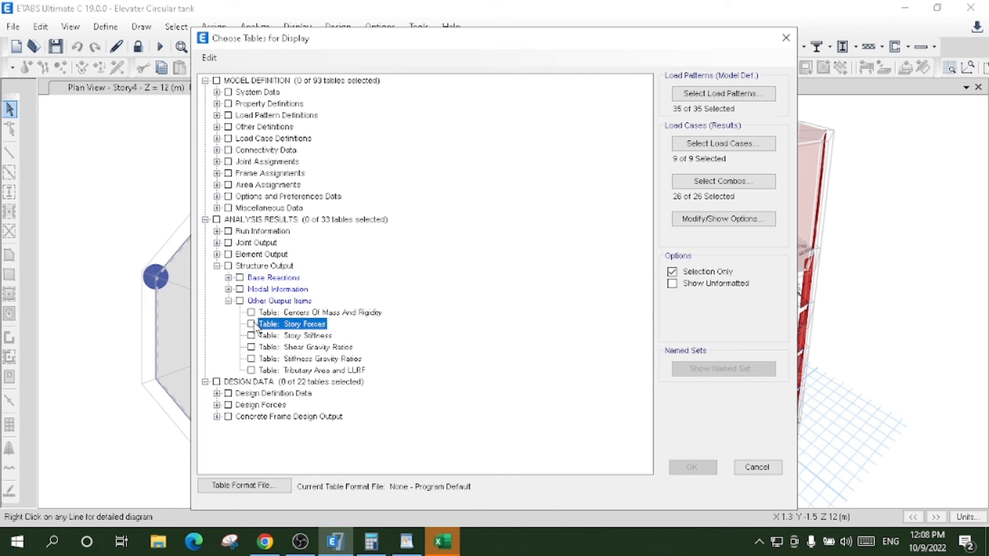
pyautogui.click(251, 325)
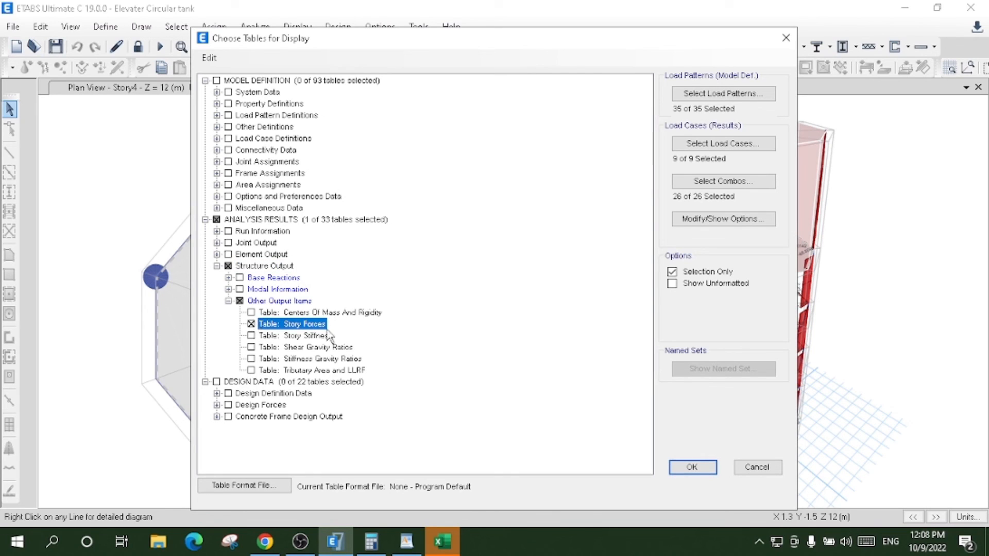
# Try restricting the load patterns to EQ X + and EQ Y + and display the Story Forces table
pyautogui.click(697, 94)
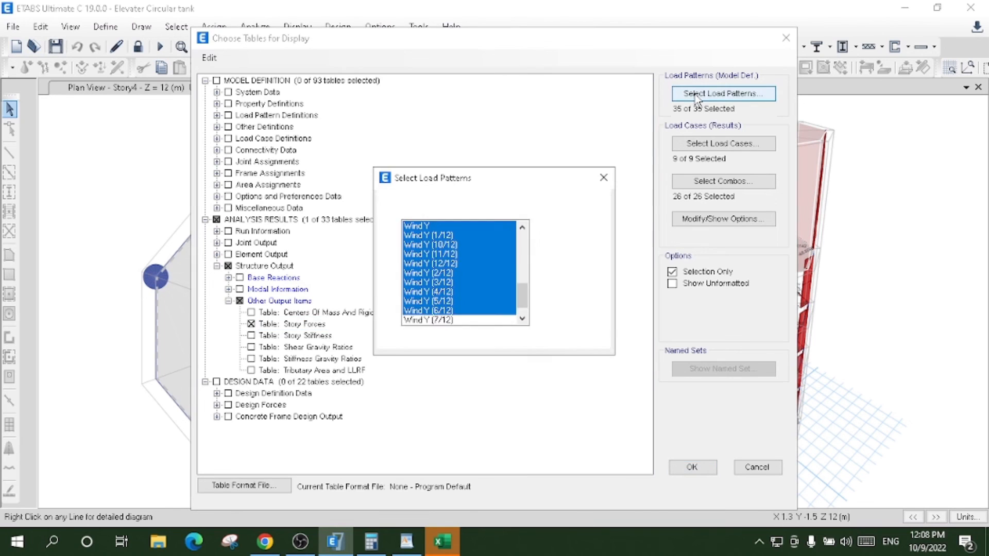
pyautogui.click(494, 264)
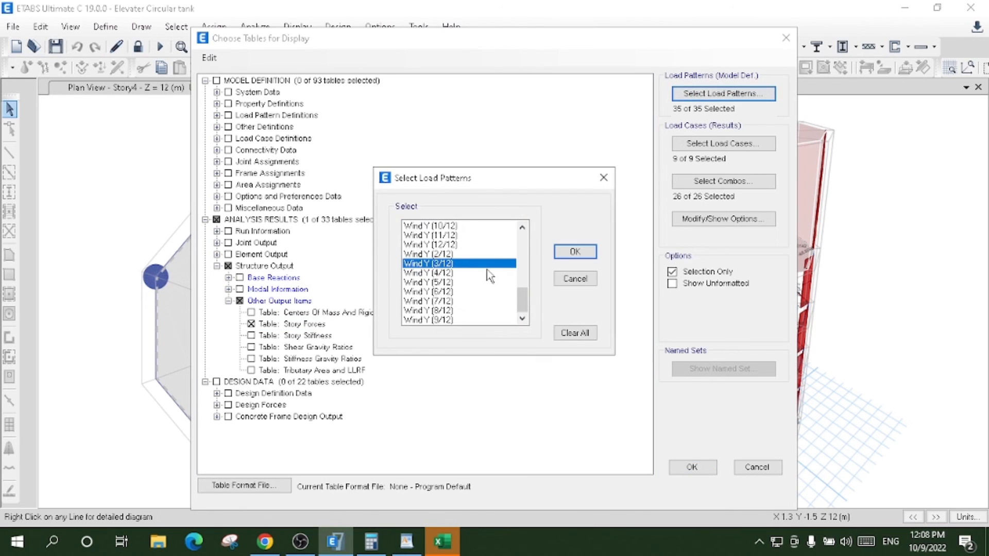
pyautogui.moveTo(517, 307); pyautogui.dragTo(520, 241)
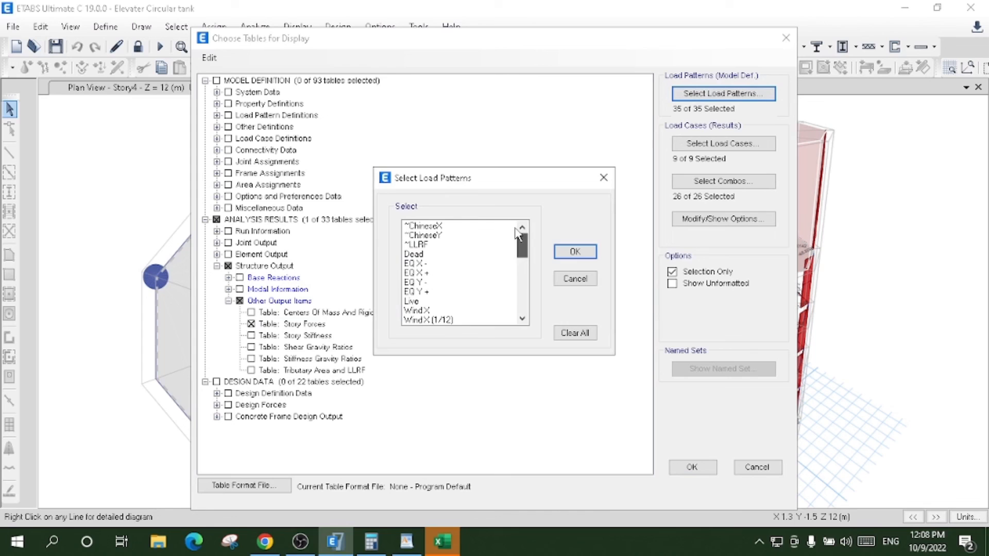
pyautogui.click(434, 273)
pyautogui.keyDown('ctrl'); pyautogui.click(435, 291); pyautogui.keyUp('ctrl')
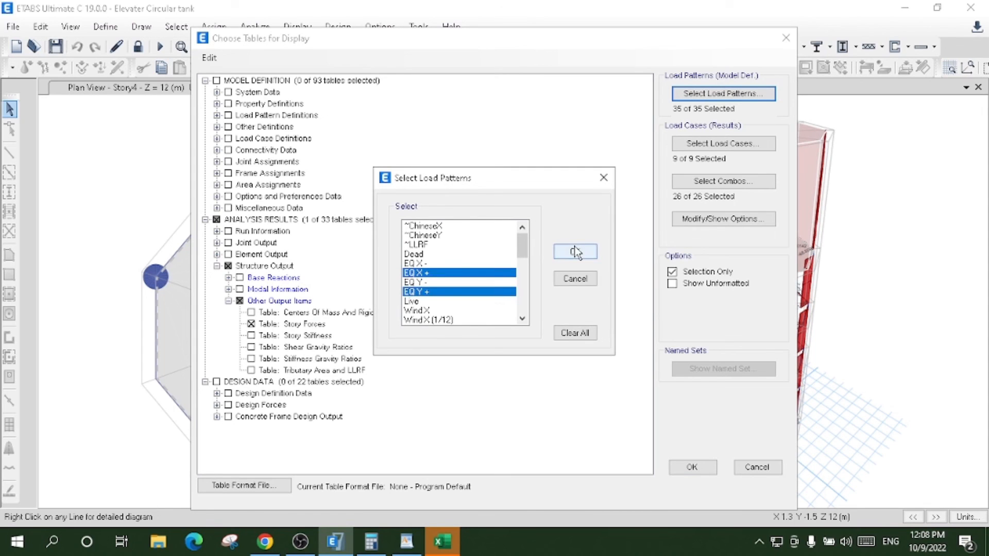
pyautogui.click(576, 251)
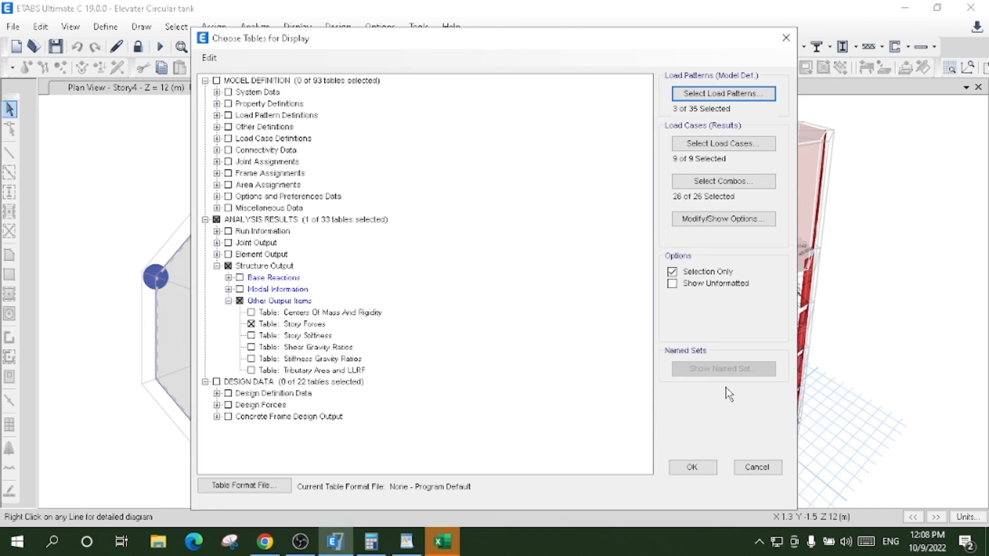
pyautogui.click(700, 466)
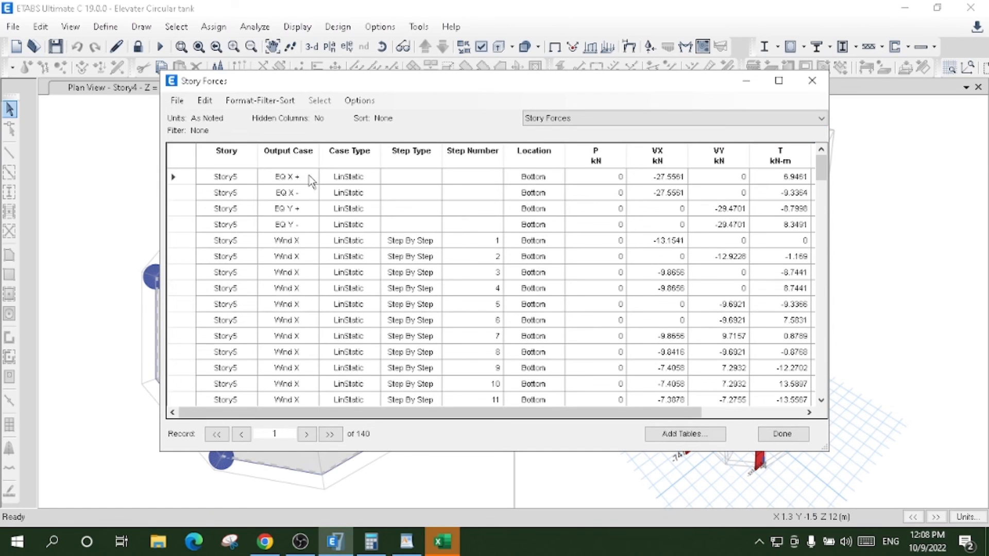
pyautogui.click(305, 159)
pyautogui.rightClick(307, 164)
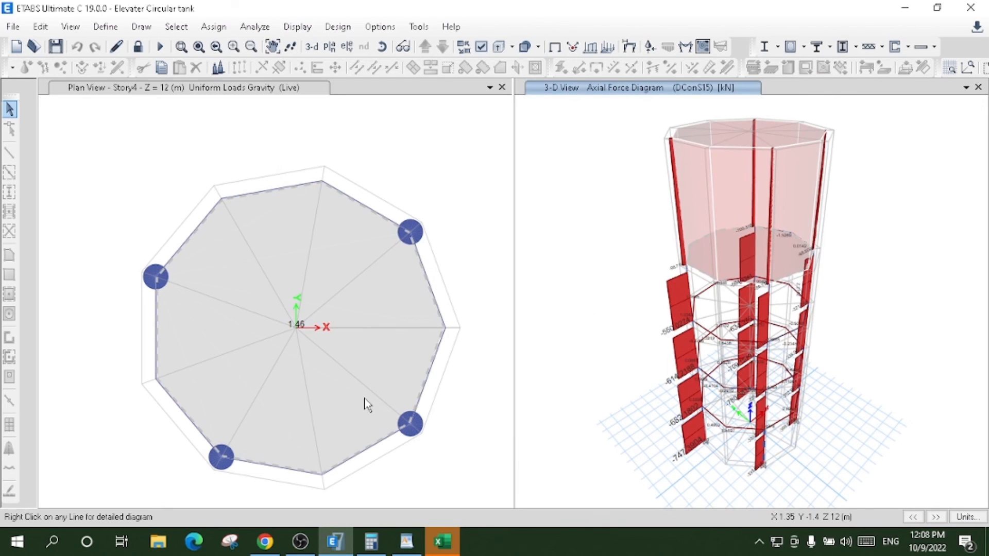
# Reopen the table selection and clear all selected load patterns
pyautogui.hotkey('ctrl', 't')
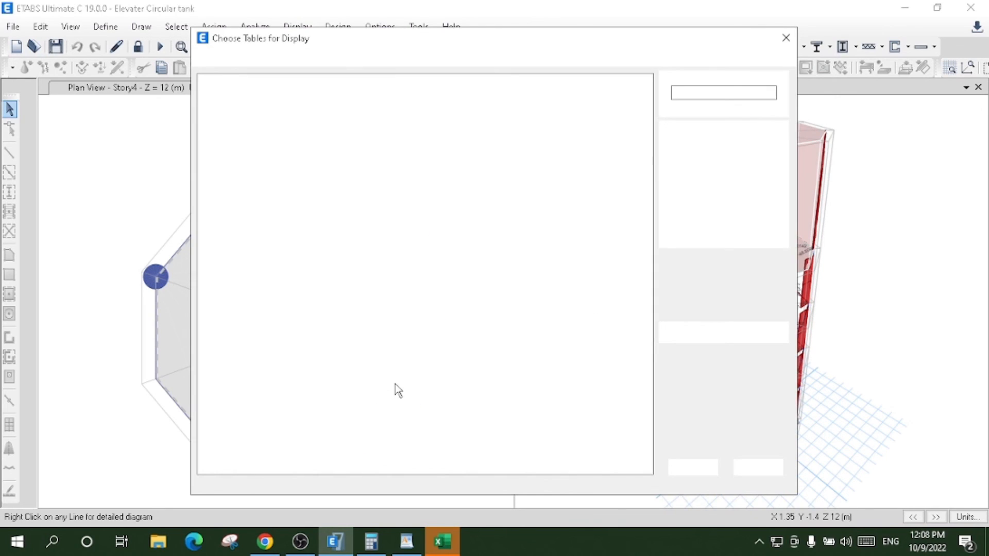
pyautogui.click(721, 94)
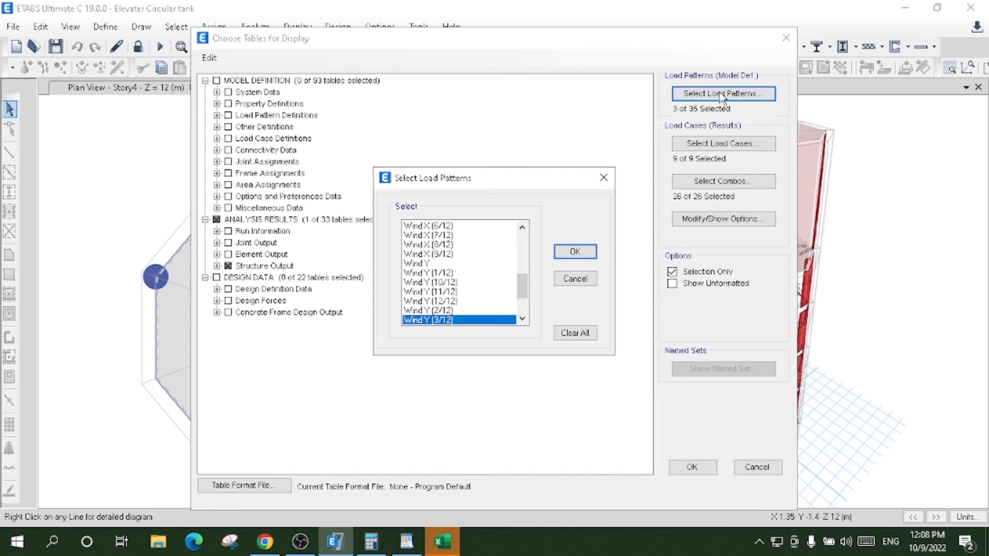
pyautogui.moveTo(520, 288); pyautogui.dragTo(520, 242)
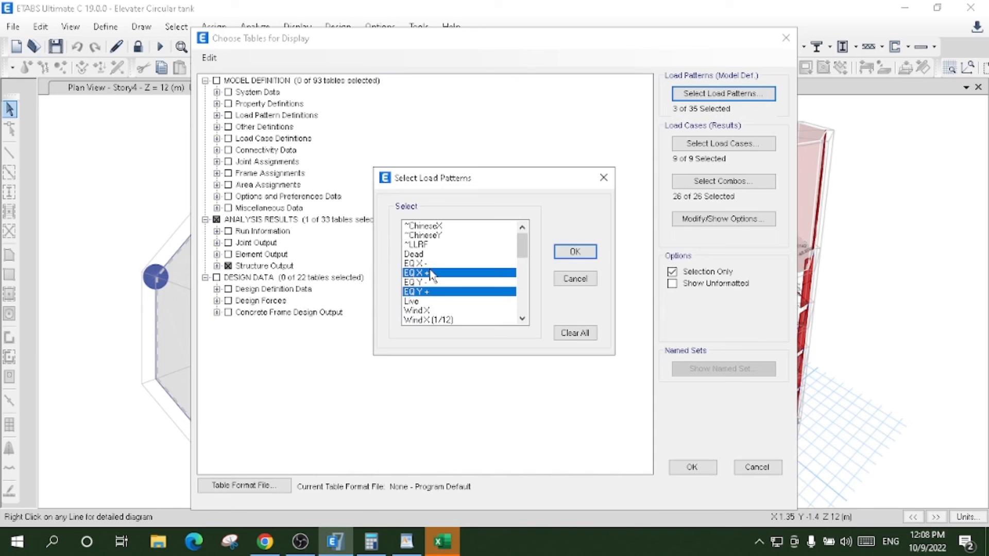
pyautogui.click(431, 282)
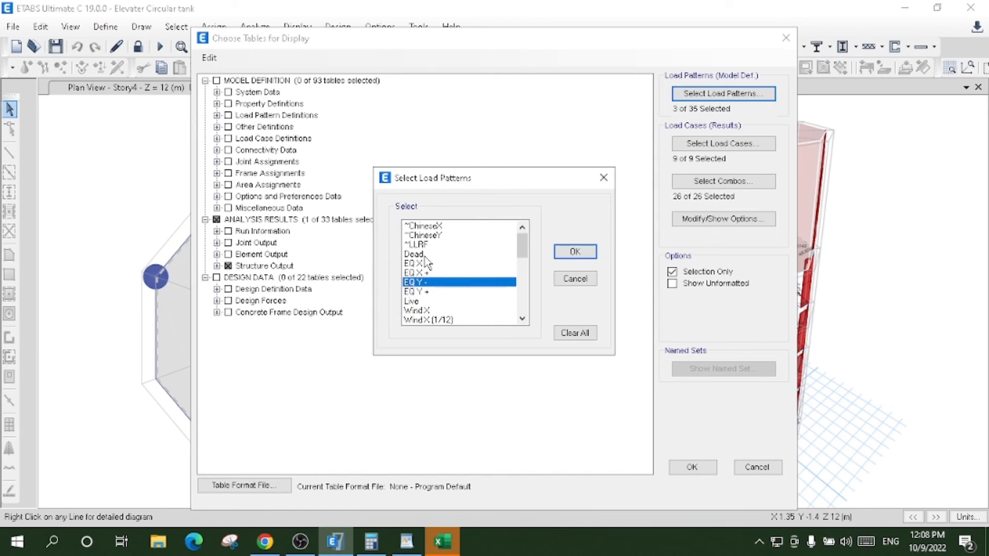
pyautogui.click(452, 244)
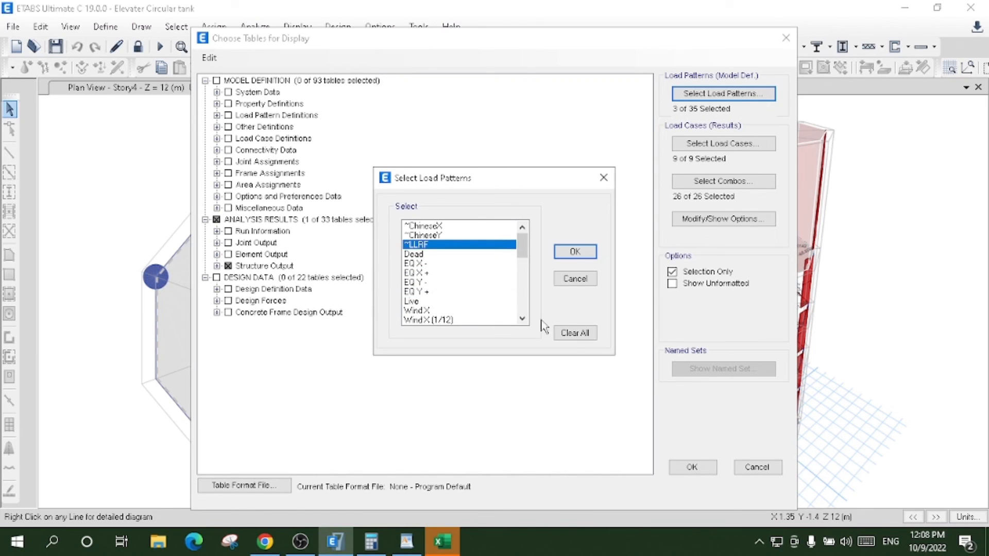
pyautogui.click(582, 333)
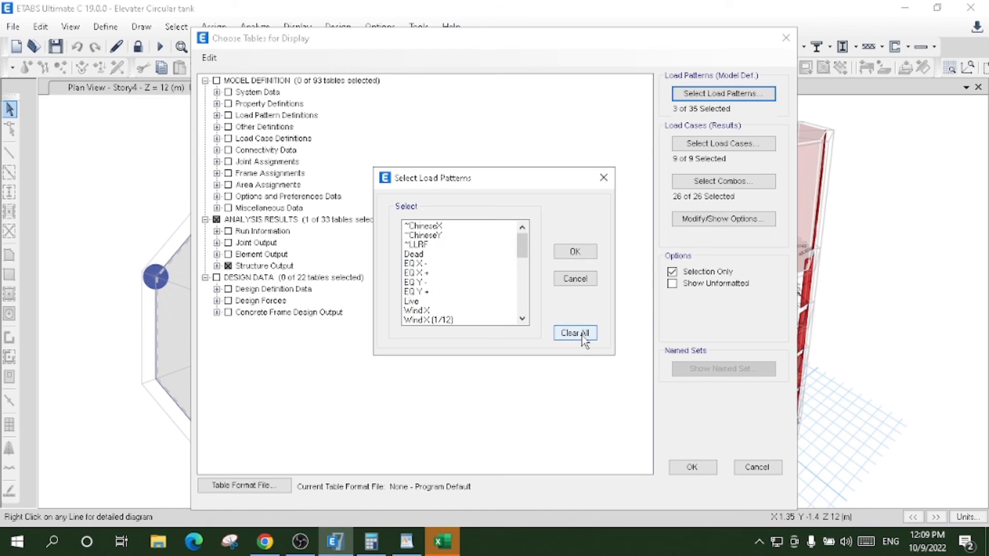
pyautogui.click(575, 251)
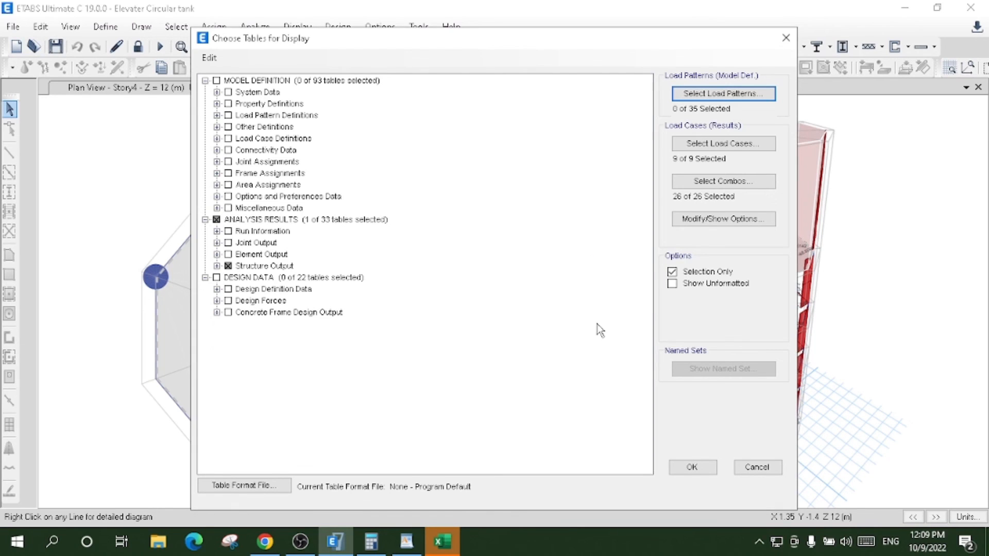
# Display the Story Forces table and filter its output case to EQ X +
pyautogui.click(685, 467)
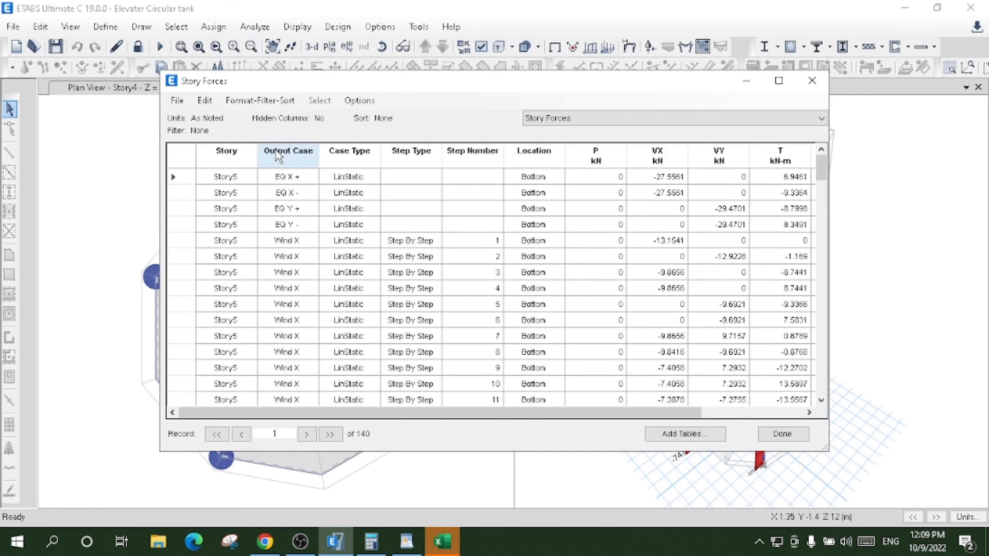
pyautogui.click(288, 155)
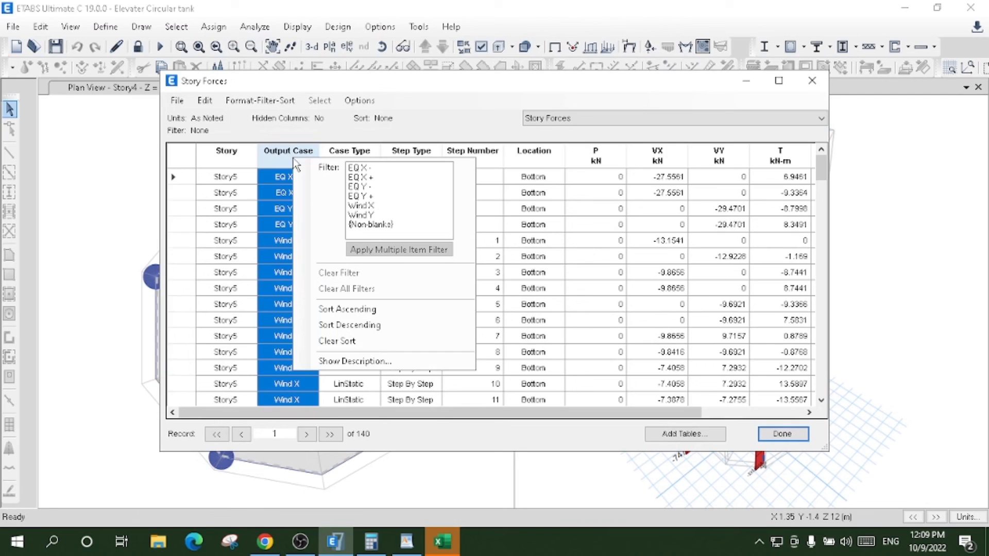
pyautogui.click(378, 177)
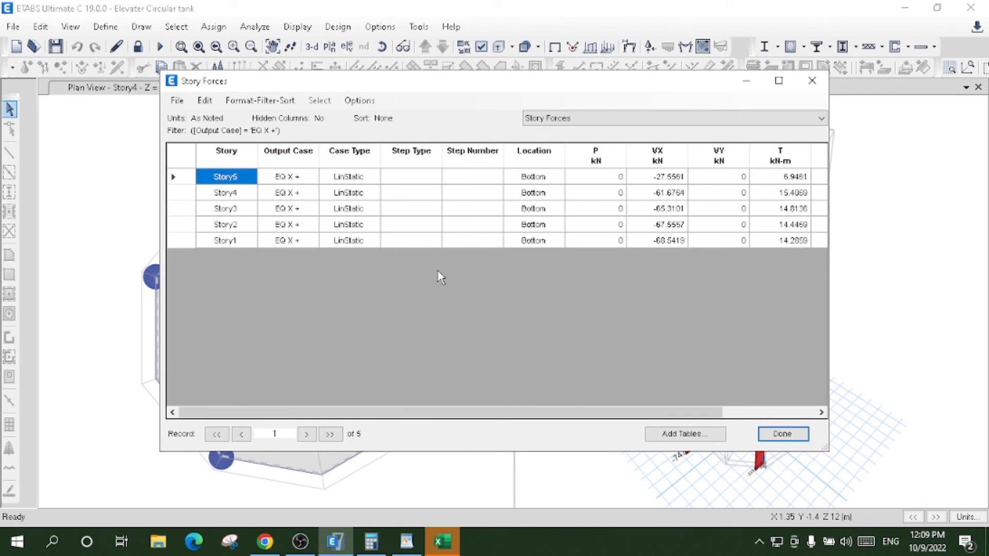
# Examine the VX, T, MX and MY story force values for each story and close the table
pyautogui.click(656, 157)
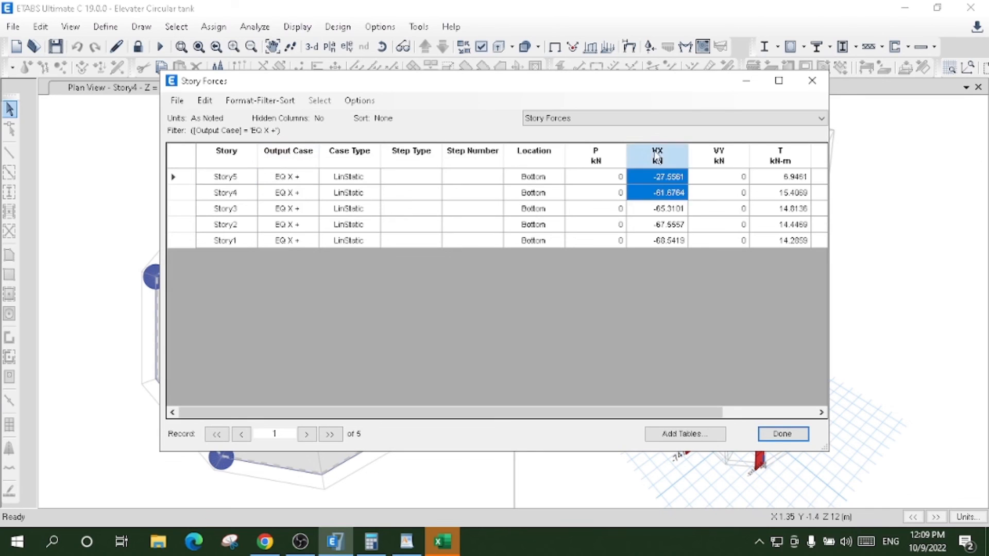
pyautogui.click(798, 162)
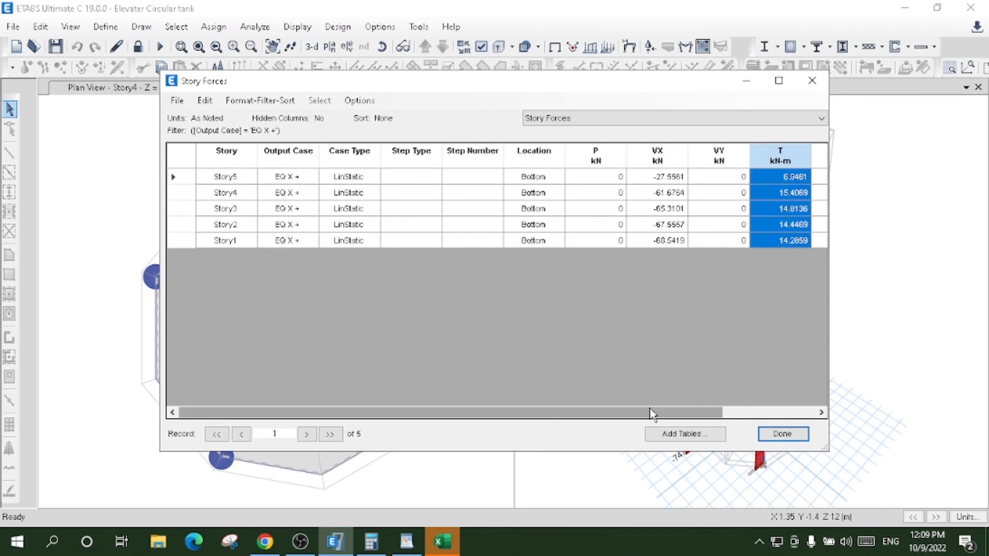
pyautogui.moveTo(651, 413); pyautogui.dragTo(745, 411)
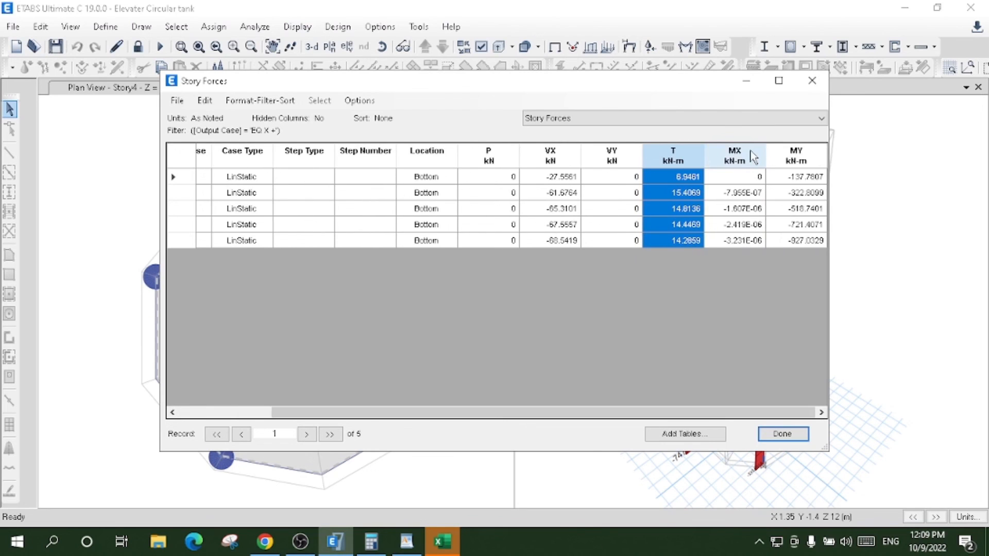
pyautogui.click(753, 157)
pyautogui.click(788, 161)
pyautogui.click(242, 155)
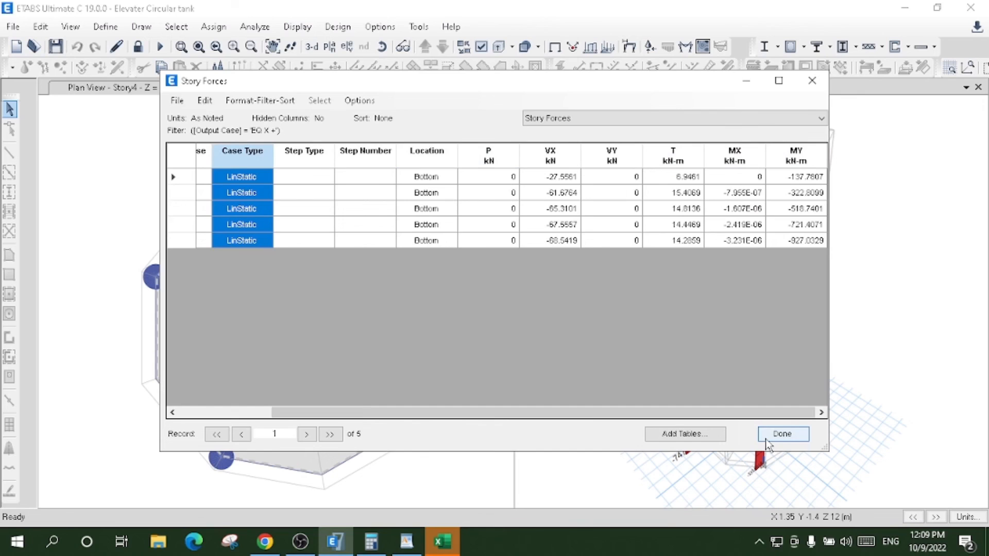
pyautogui.click(772, 435)
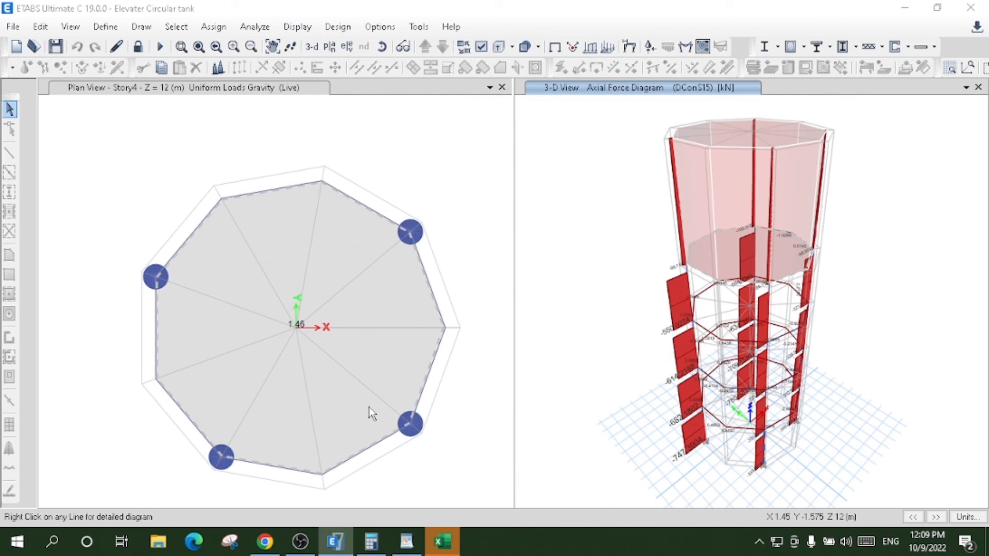
# Clear the other output items from the table selection and look through the table groups available under Design Data
pyautogui.hotkey('ctrl', 't')
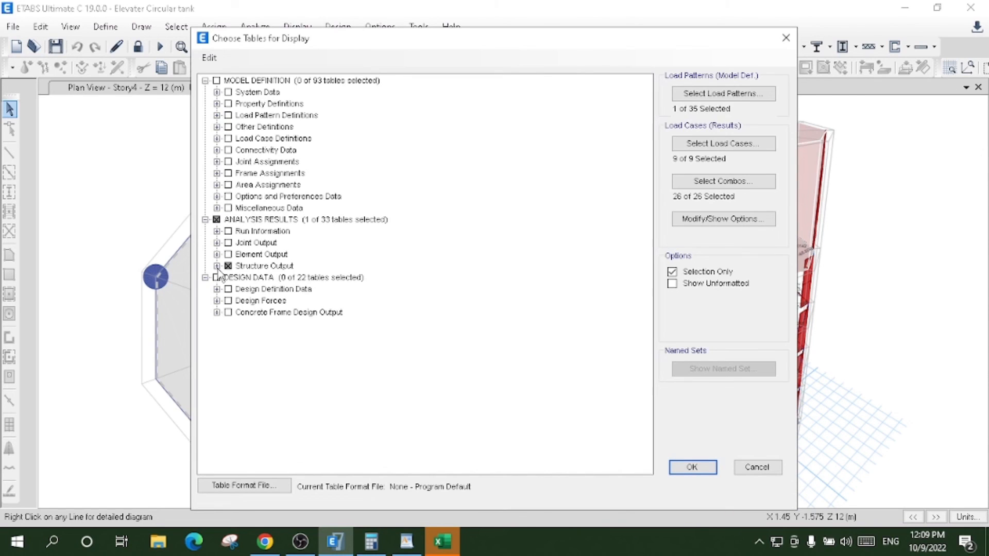
pyautogui.click(217, 267)
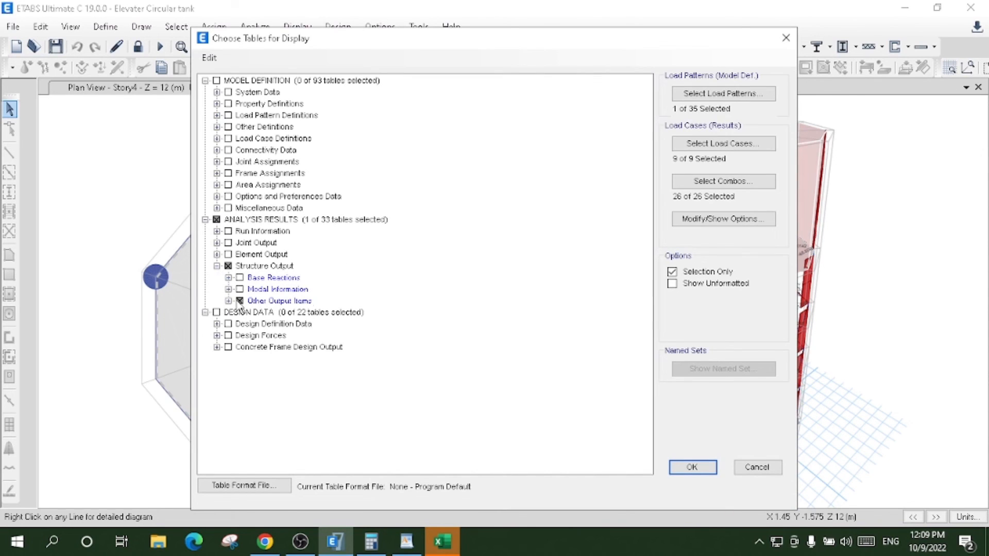
pyautogui.click(238, 302)
pyautogui.click(228, 302)
pyautogui.click(239, 302)
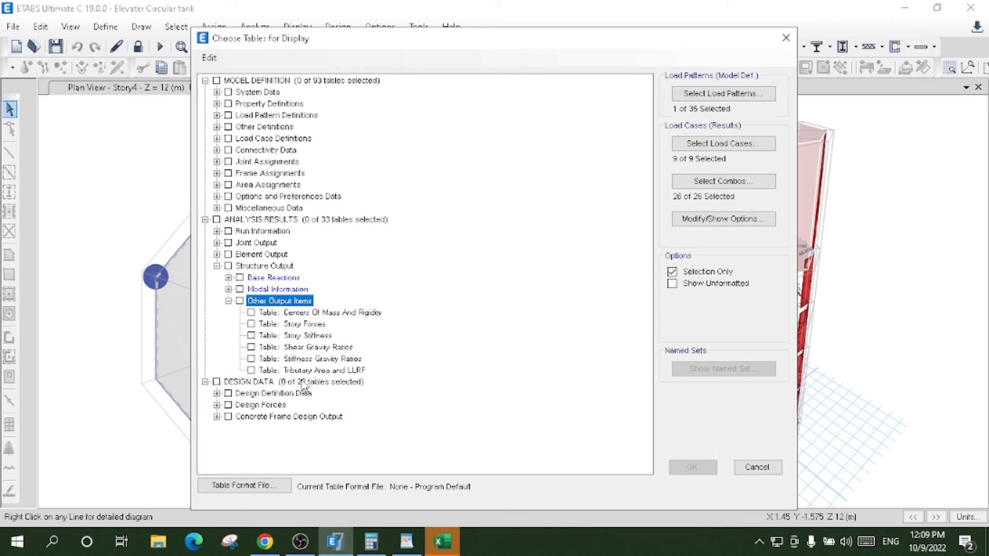
pyautogui.click(228, 300)
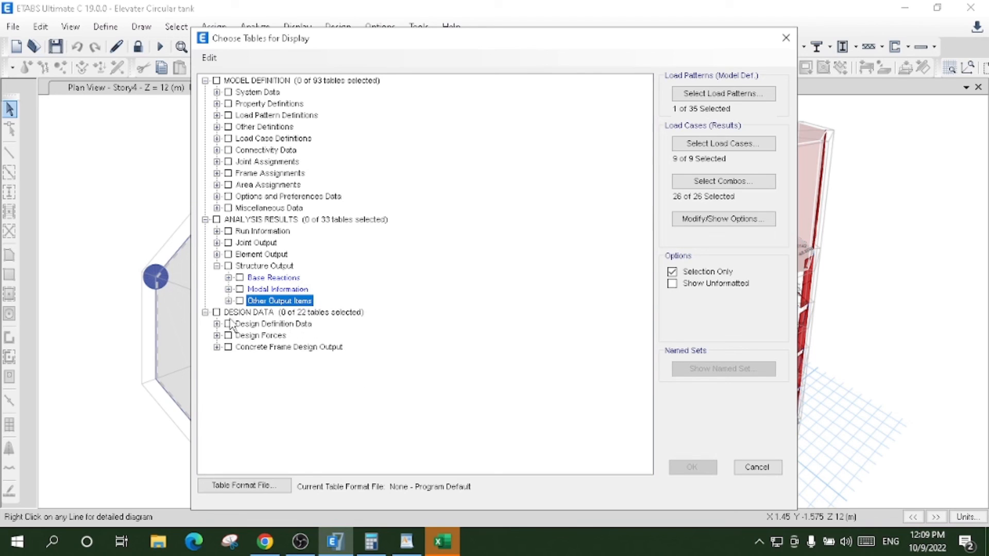
pyautogui.click(217, 323)
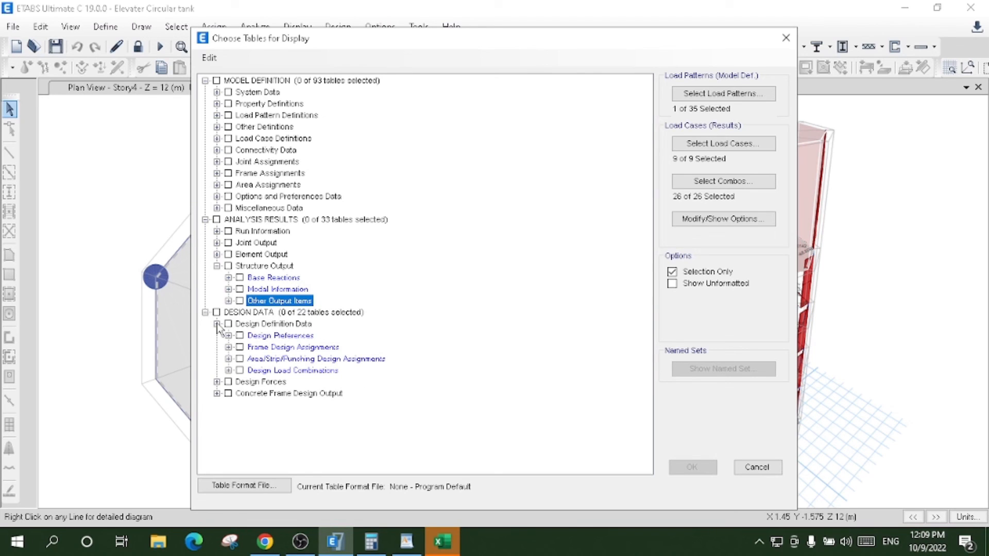
pyautogui.click(216, 381)
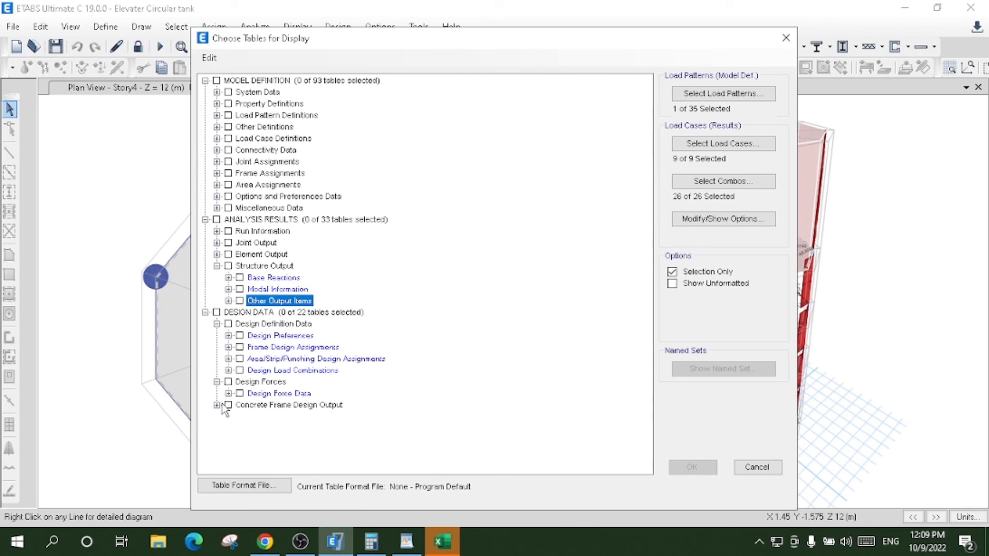
pyautogui.click(217, 405)
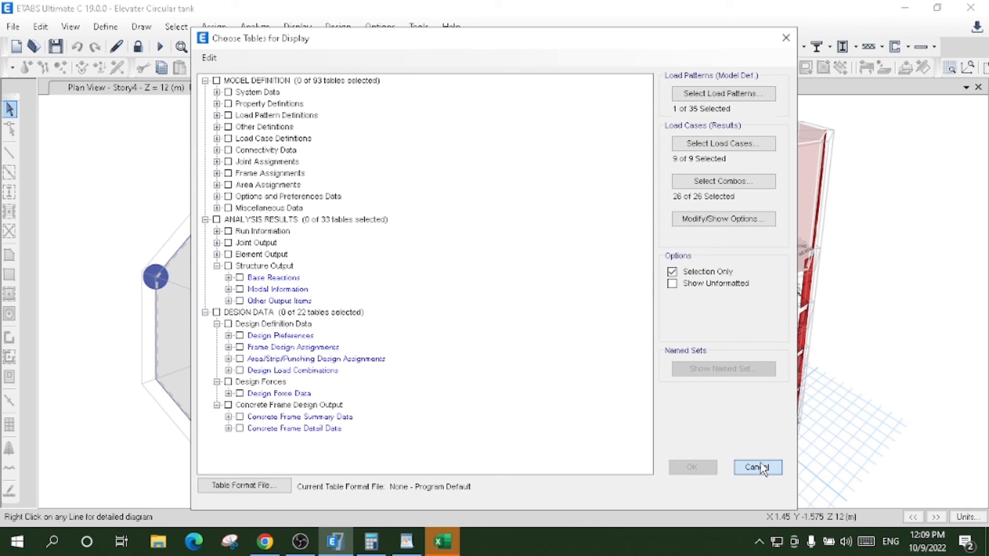